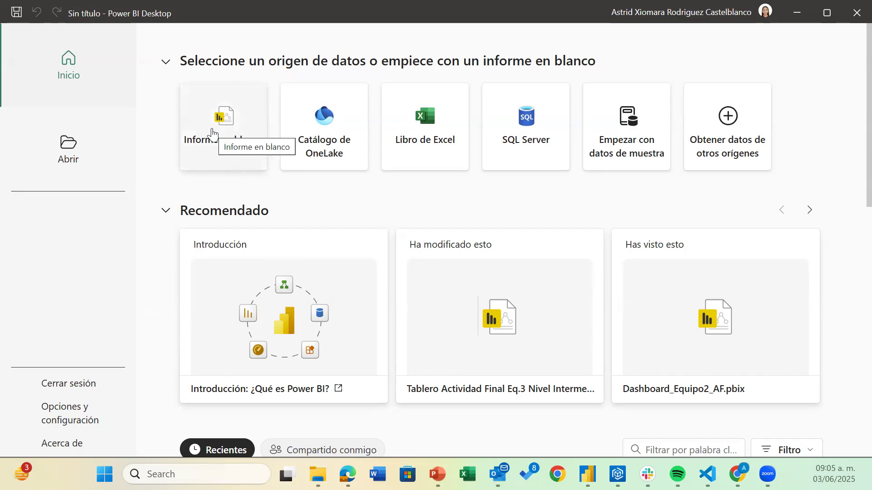
Step: Create a blank report and look at its table view and model view before returning to the report view
click(212, 133)
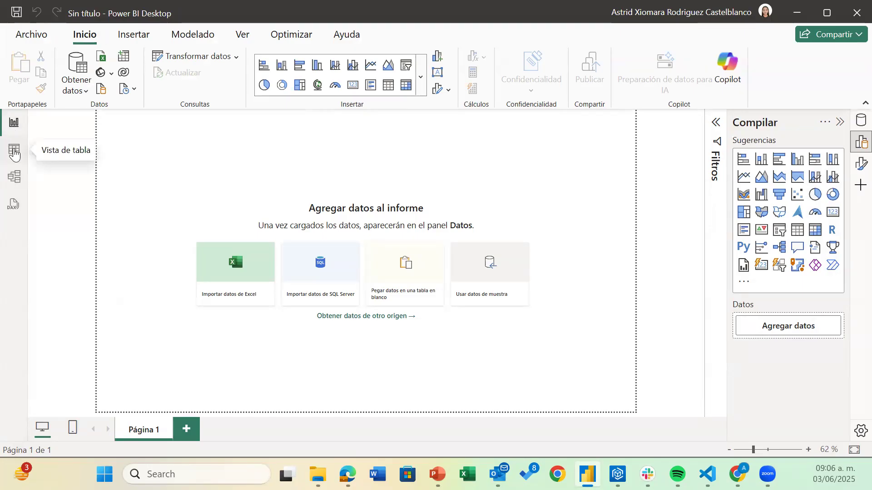
click(14, 153)
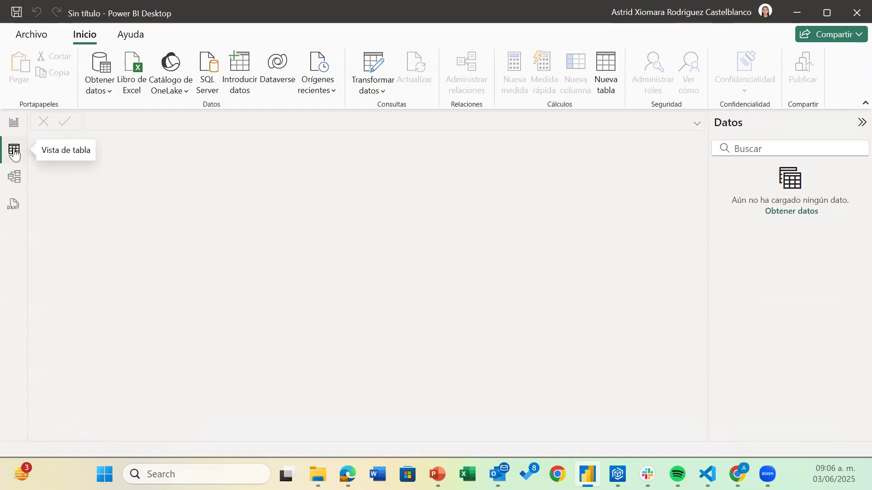
click(15, 183)
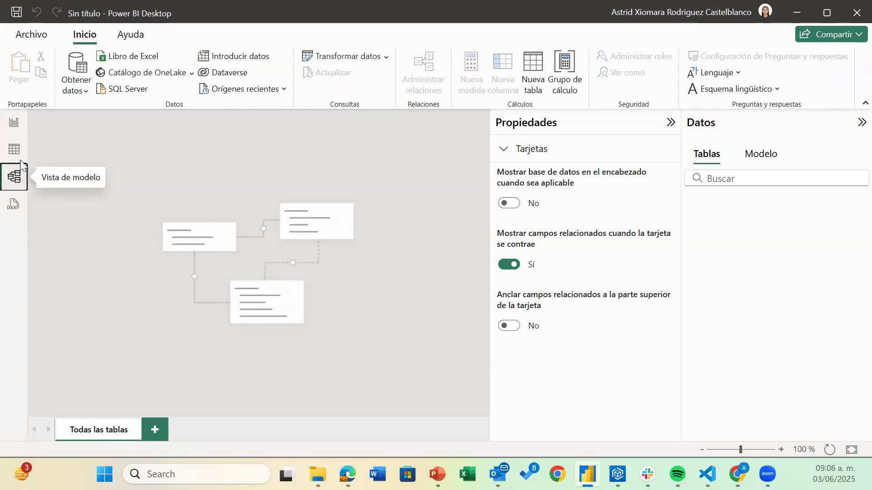
click(17, 125)
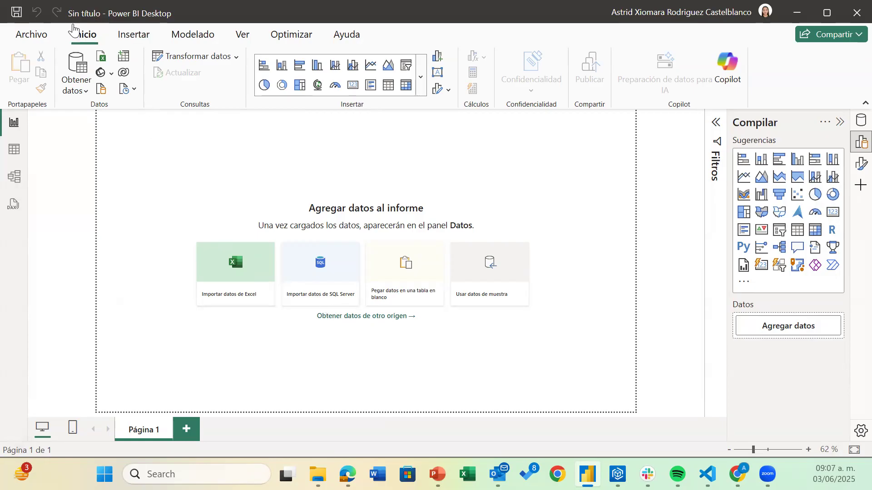
Step: Review the list of common data sources and show the Data pane next to the Build pane
click(88, 93)
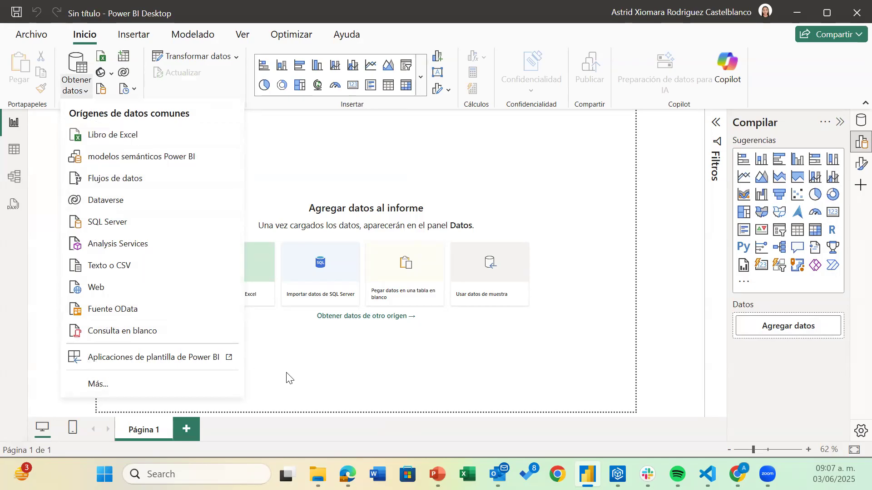
click(287, 379)
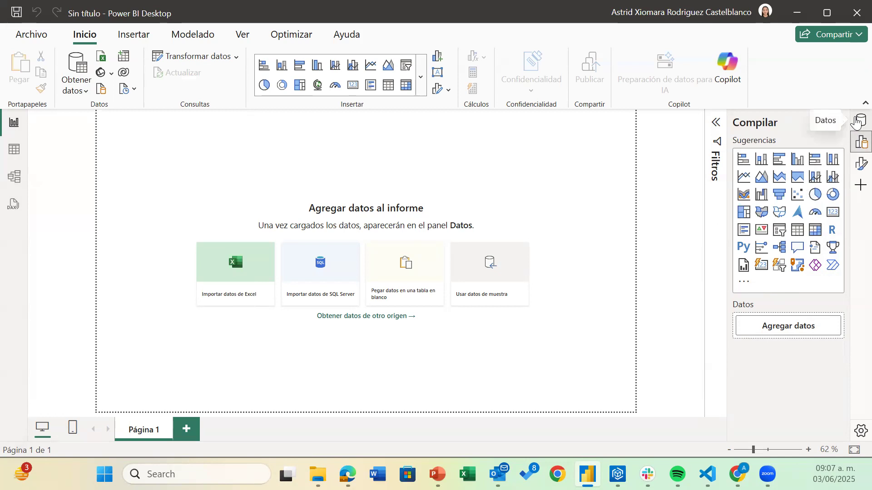
click(856, 122)
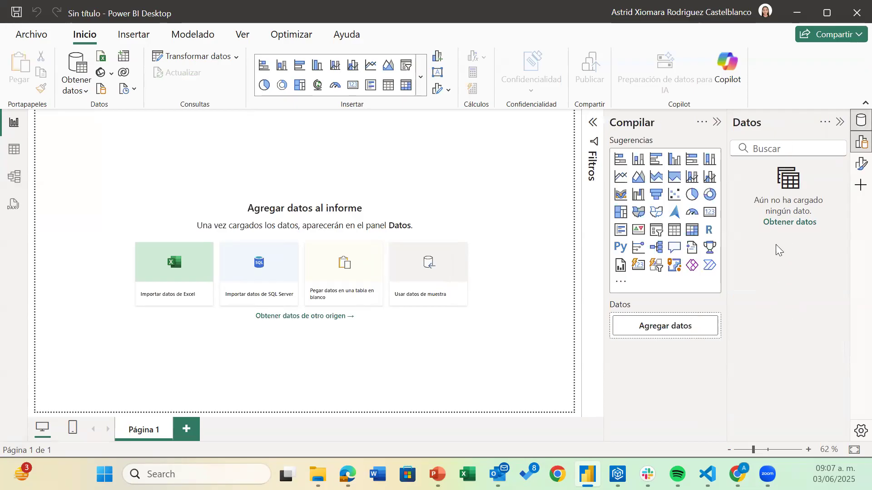
click(860, 144)
click(861, 143)
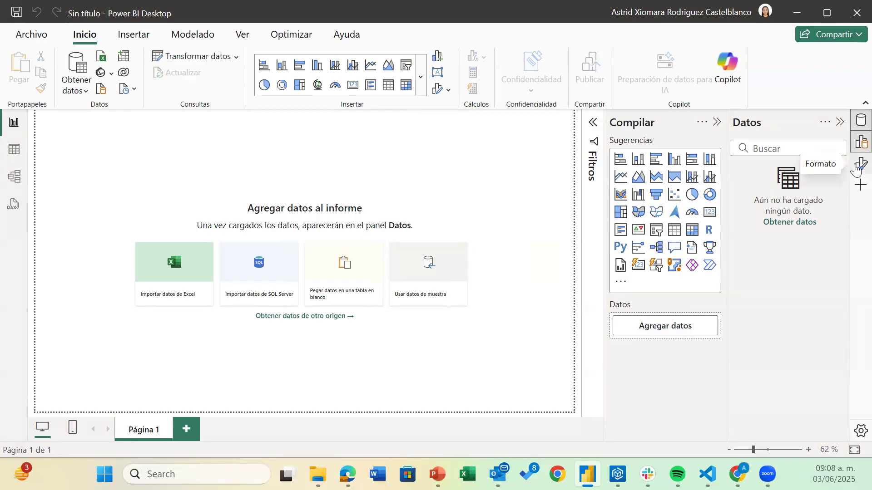
Step: Show the Format pane and examine the page's canvas settings and the canvas background's colour, image and transparency options
click(856, 168)
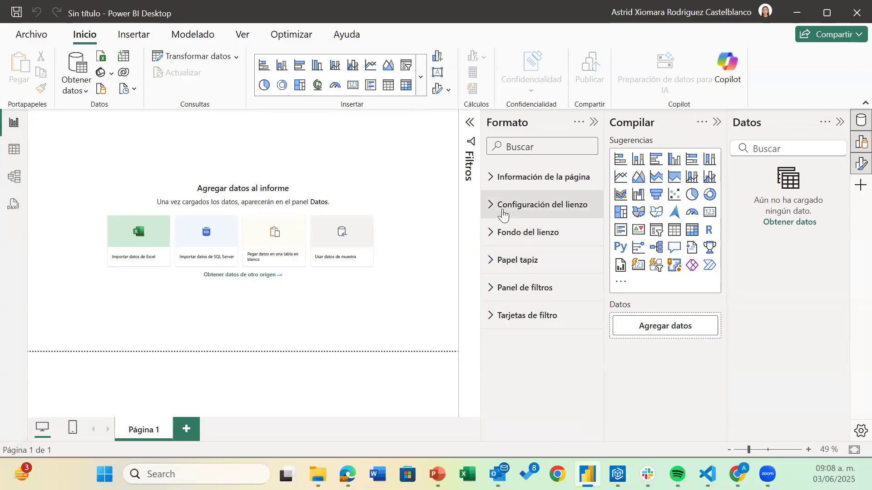
click(490, 210)
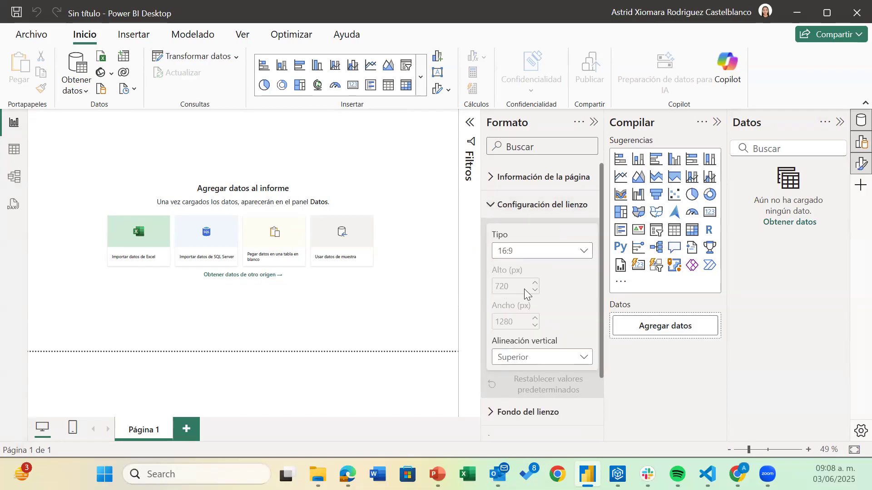
scroll(525, 294, down, 1)
scroll(526, 294, down, 1)
click(488, 341)
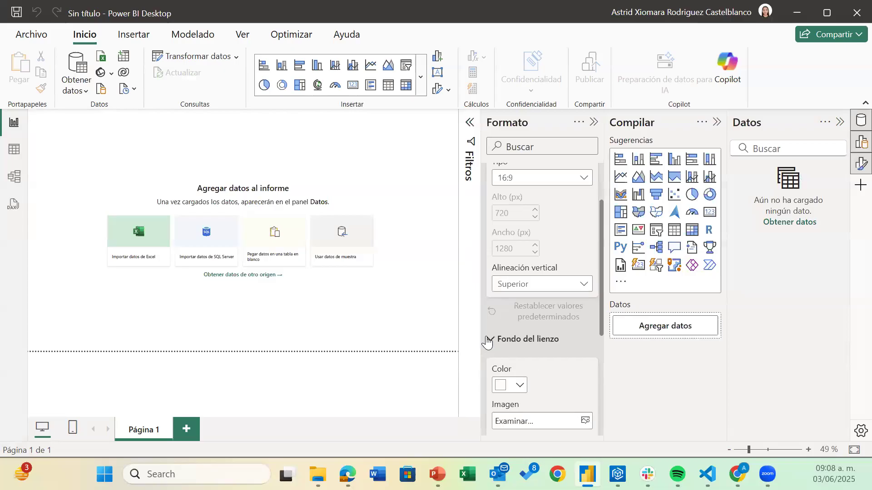
scroll(508, 349, down, 3)
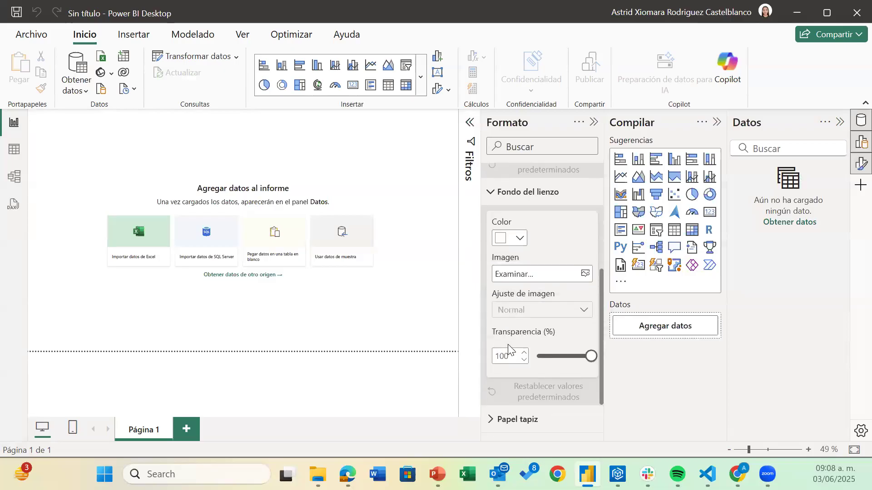
click(519, 240)
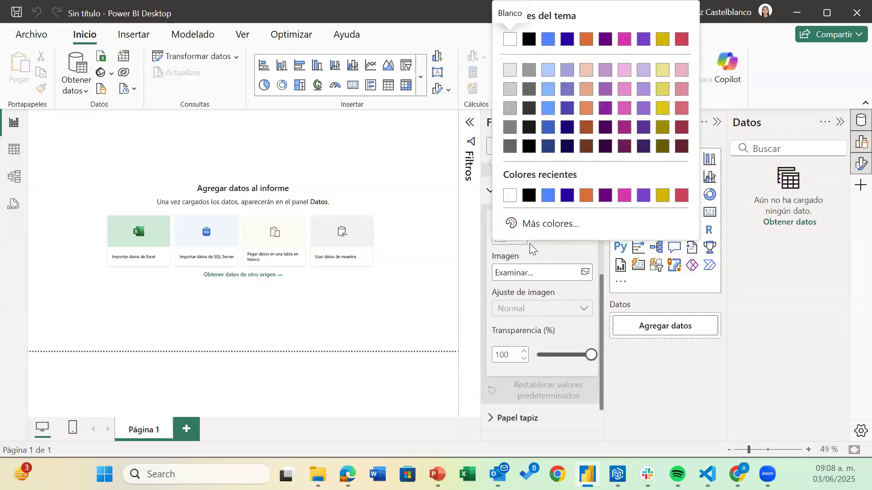
click(545, 251)
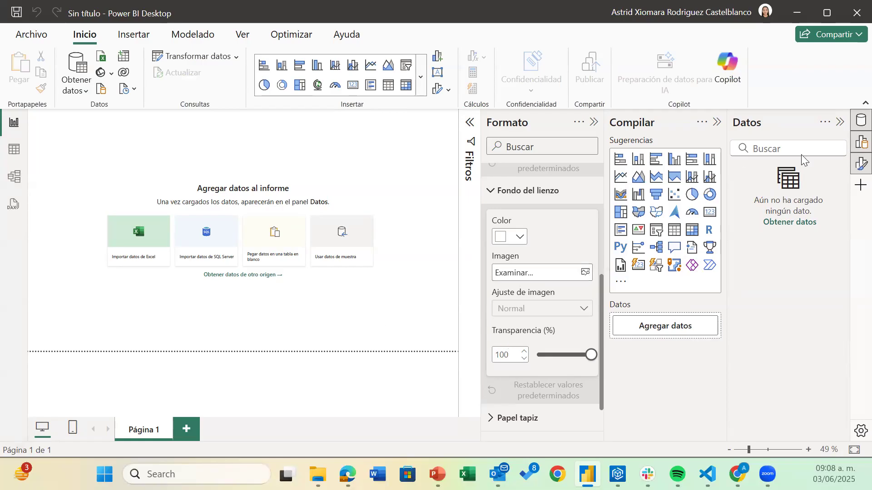
Step: Hide the Data, Build and Format panes so only the report canvas and the collapsed filters remain
click(862, 121)
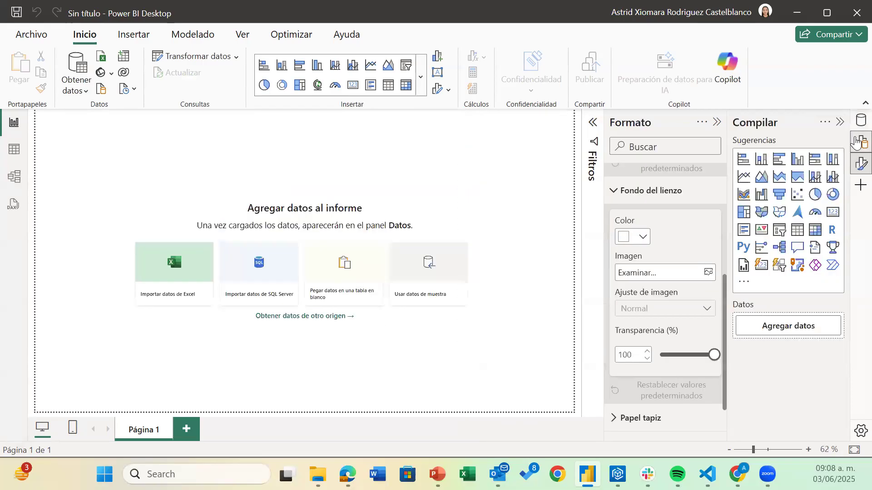
click(856, 141)
click(860, 164)
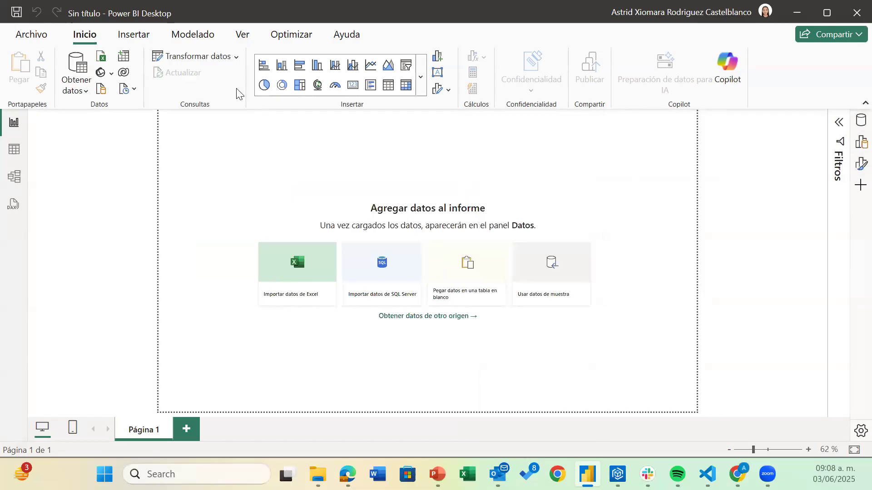
Step: Open the global options at the preview features section (Características de versión preliminar)
click(36, 39)
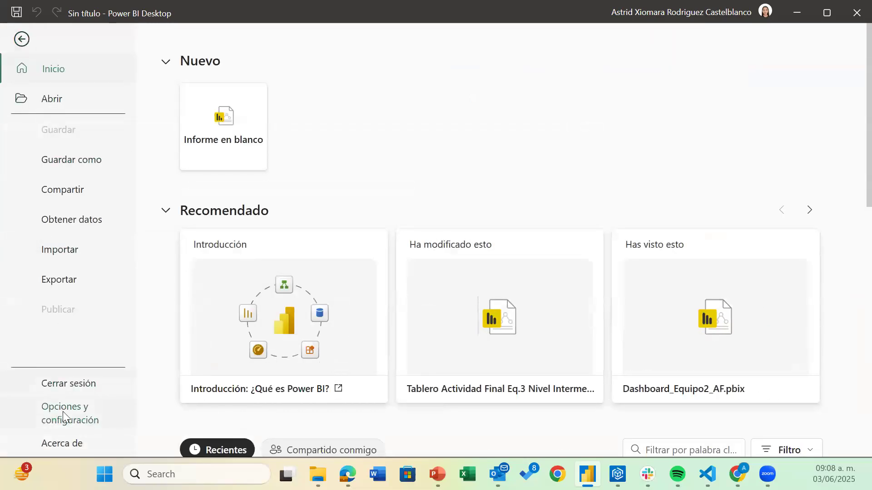
click(61, 414)
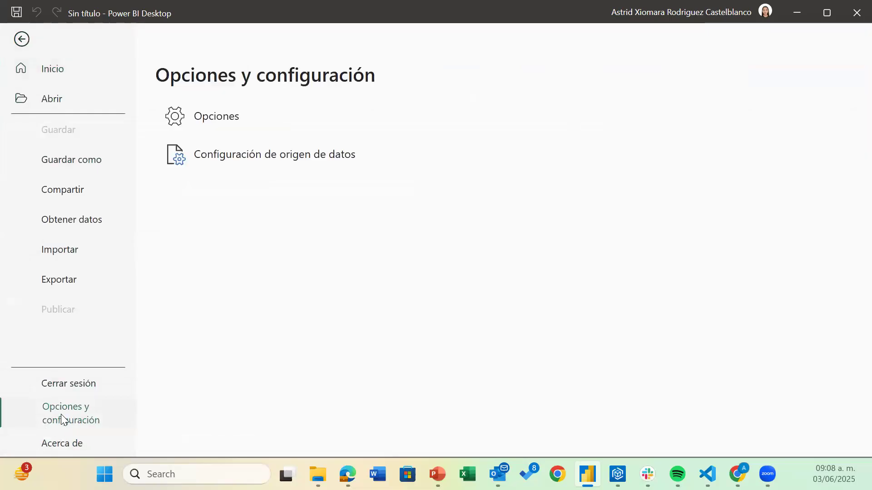
click(216, 114)
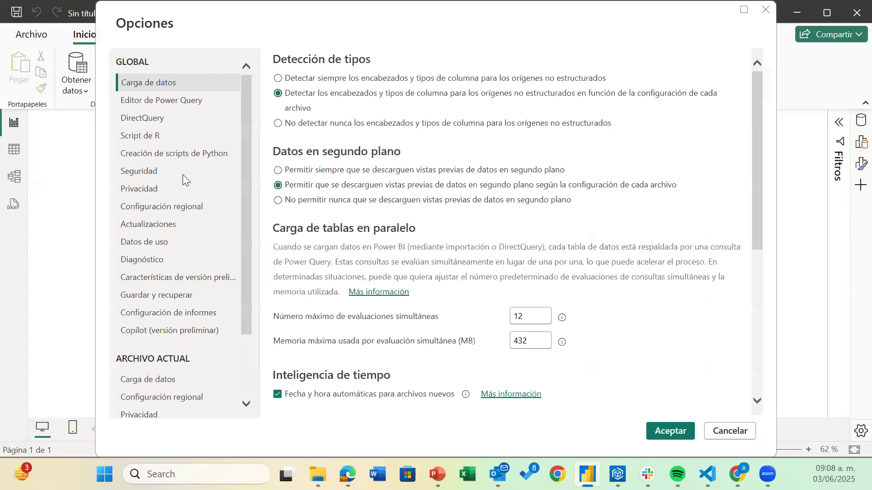
click(174, 280)
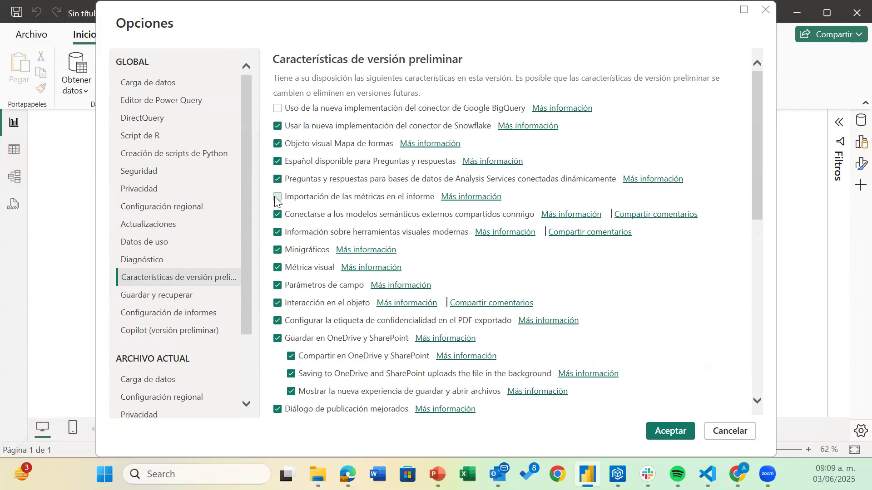
Step: Enable the Direct Lake semantic model creation, list slicer, text slicer, Vista TMDL and Translytical Tasks Flow preview features and accept the changes
scroll(275, 201, down, 10)
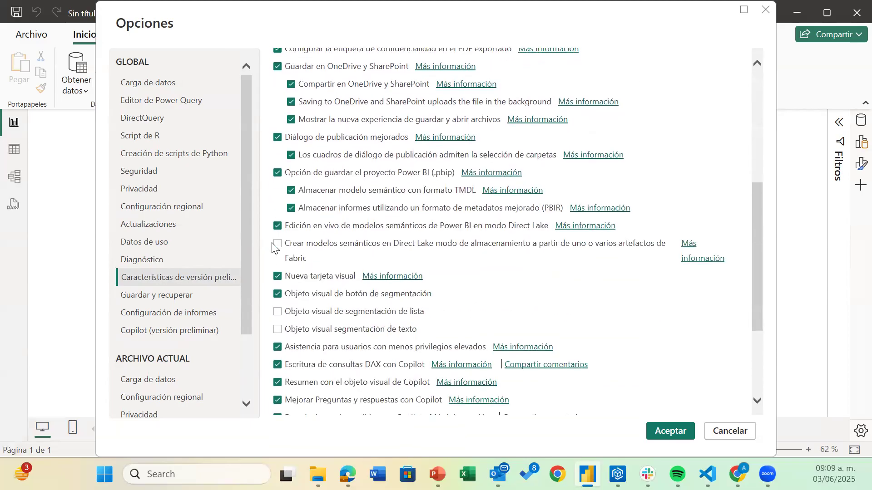
click(277, 245)
scroll(277, 336, down, 3)
click(277, 305)
click(277, 393)
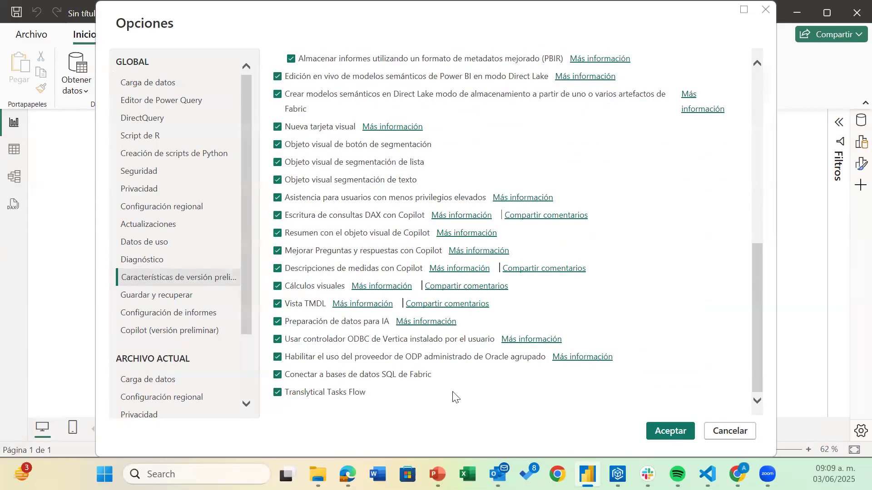
click(665, 433)
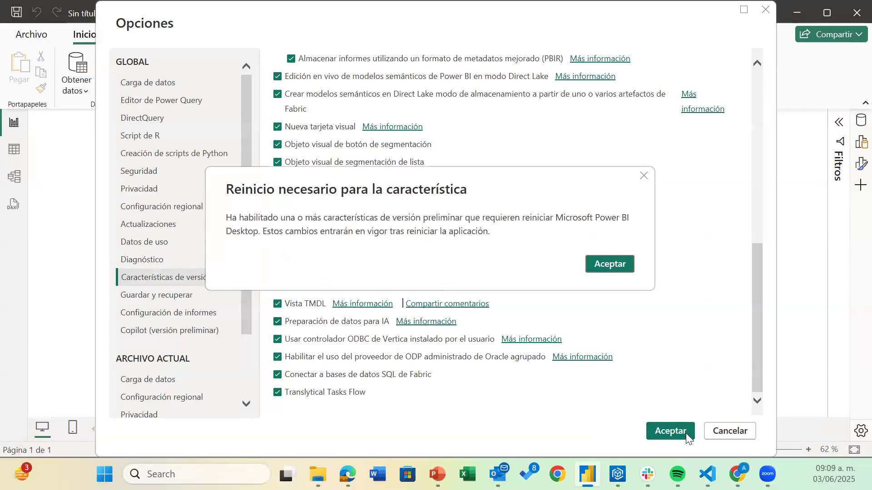
click(609, 264)
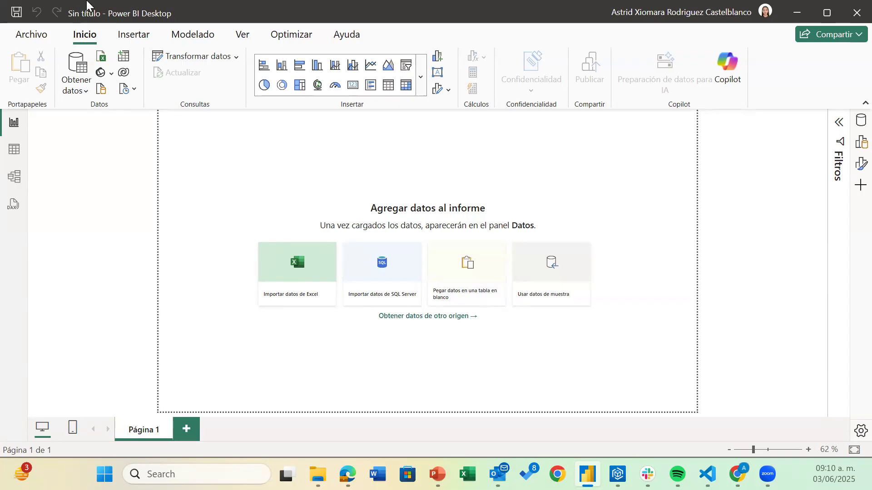
Step: Import the Excel workbook Military Expenditure from the Practica Power BI folder on the Desktop
click(87, 93)
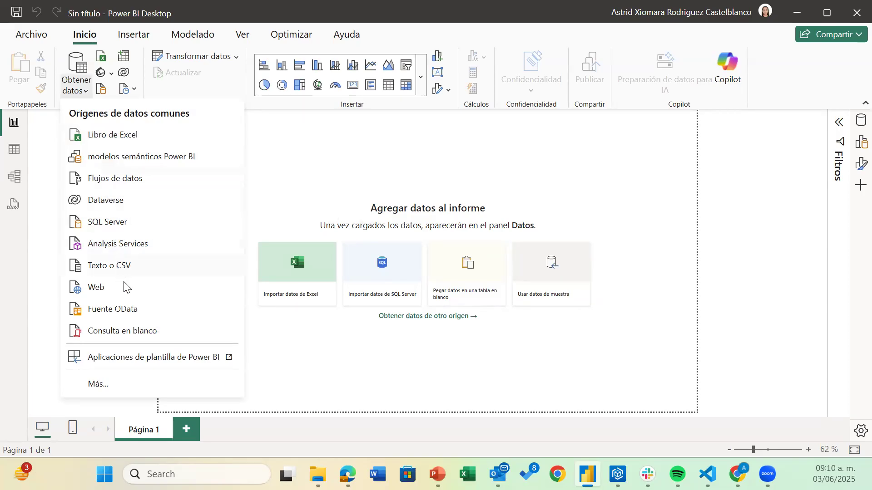
click(312, 309)
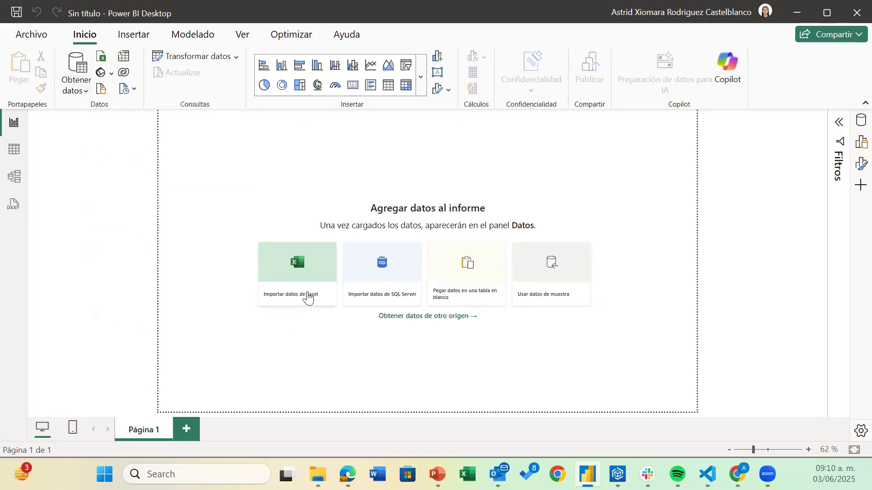
click(307, 292)
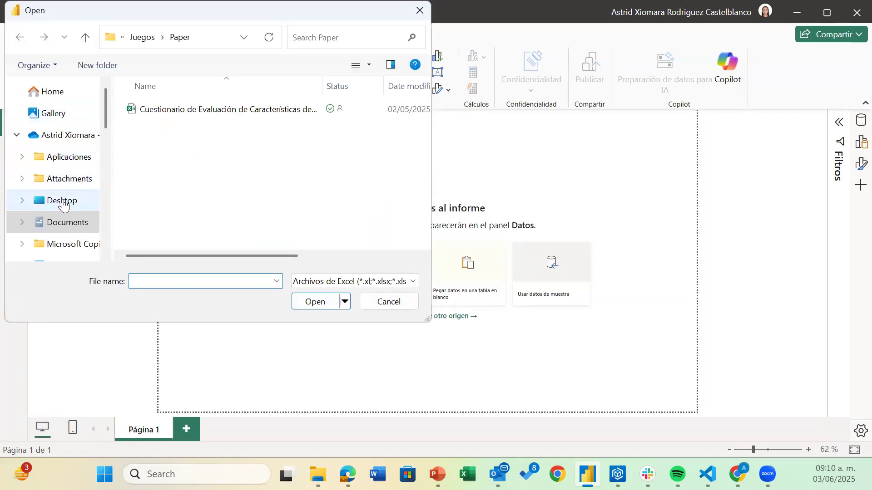
click(63, 203)
click(185, 132)
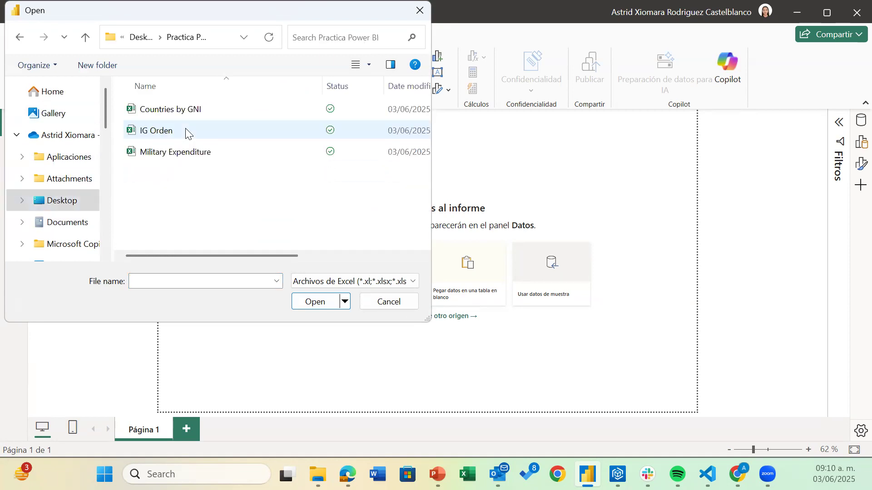
click(183, 158)
click(308, 304)
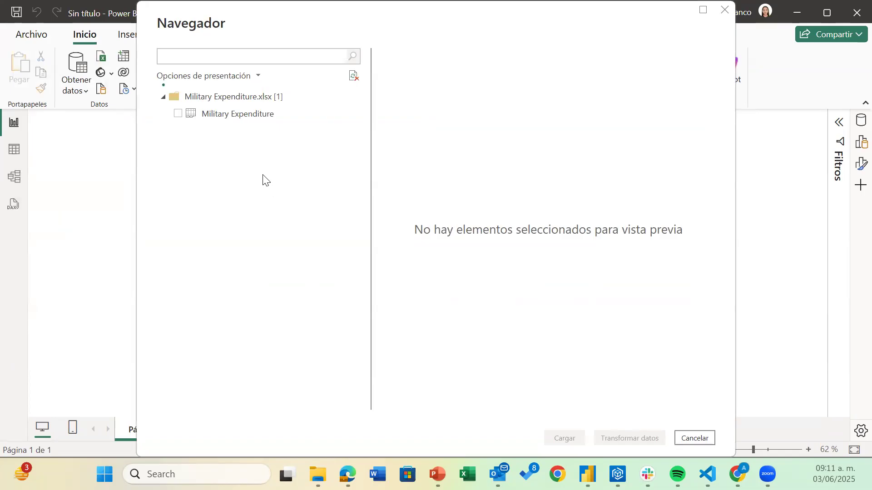
Step: Select the Military Expenditure table from the workbook and open it in the Power Query Editor for transformation
click(178, 113)
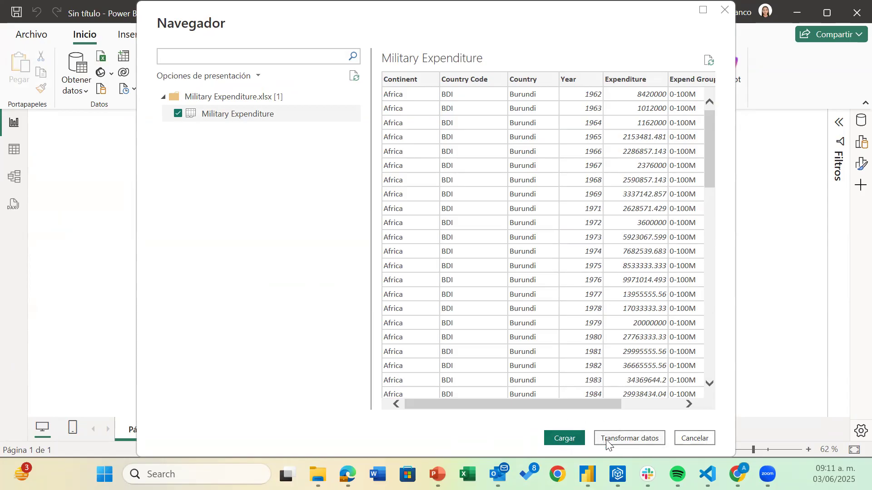
click(619, 439)
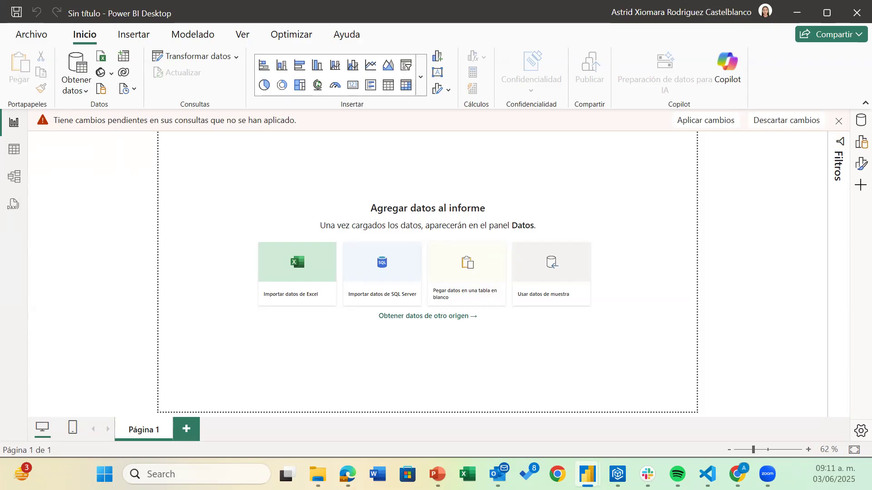
drag(500, 0, 499, 1)
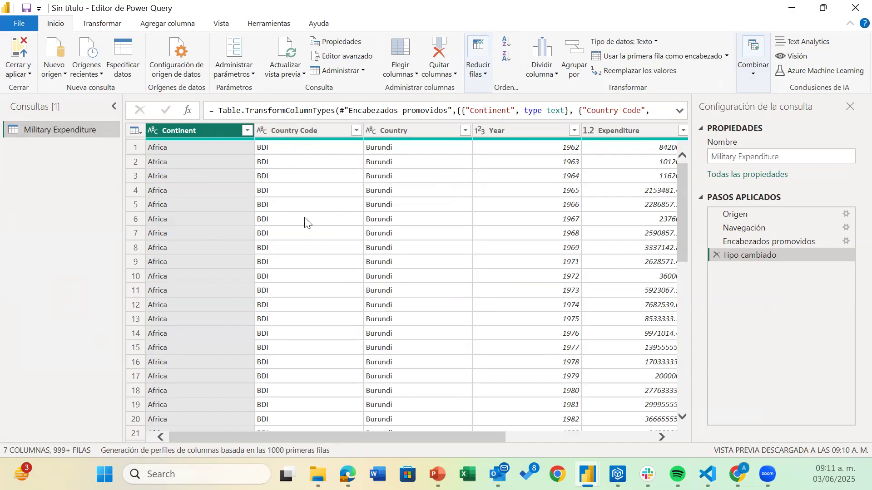
Step: Turn on the column quality indicators (Calidad de columnas) in the Military Expenditure query's data preview
drag(237, 438, 164, 429)
scroll(425, 171, right, 3)
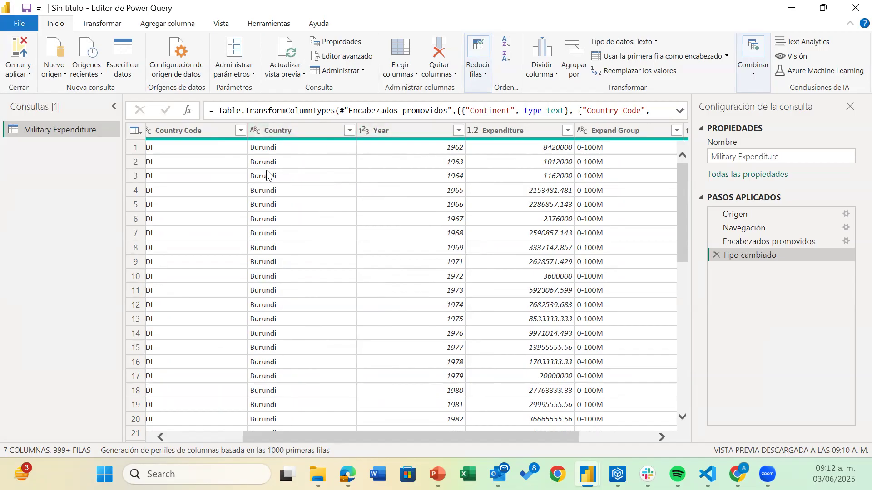
click(221, 27)
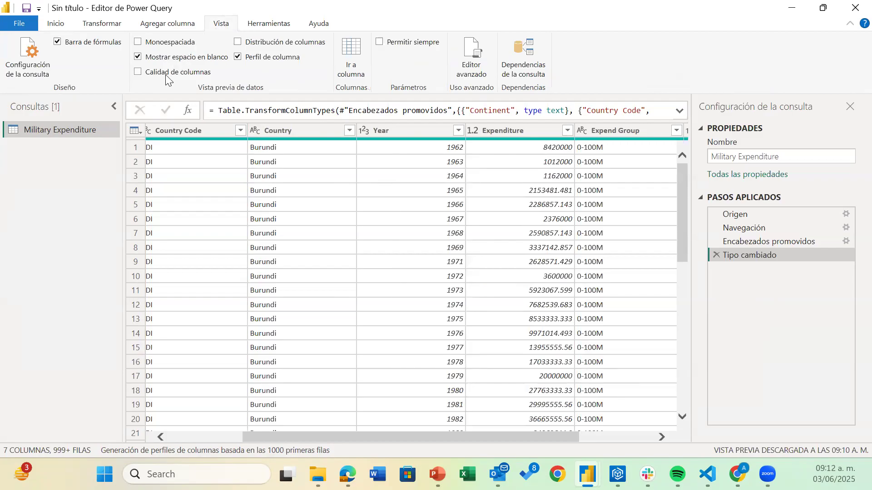
click(139, 72)
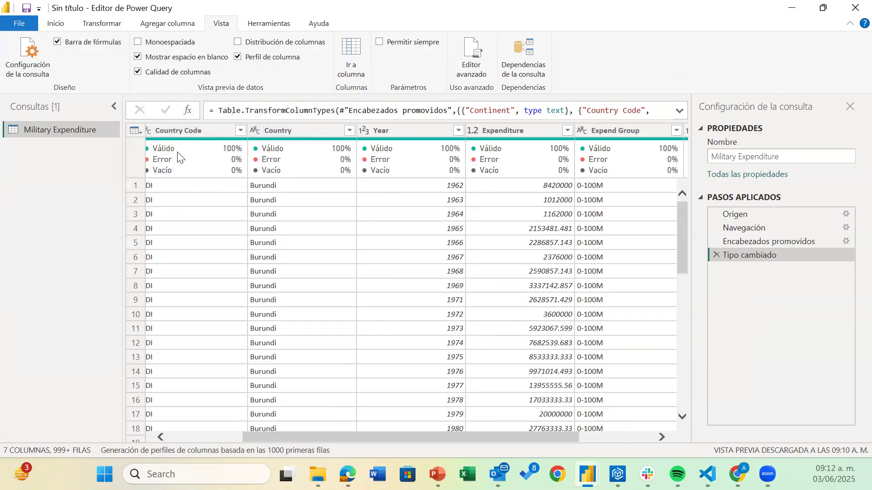
Step: Base the Military Expenditure query's column profiling on the complete data set instead of the first 1000 rows
mouse_move(169, 156)
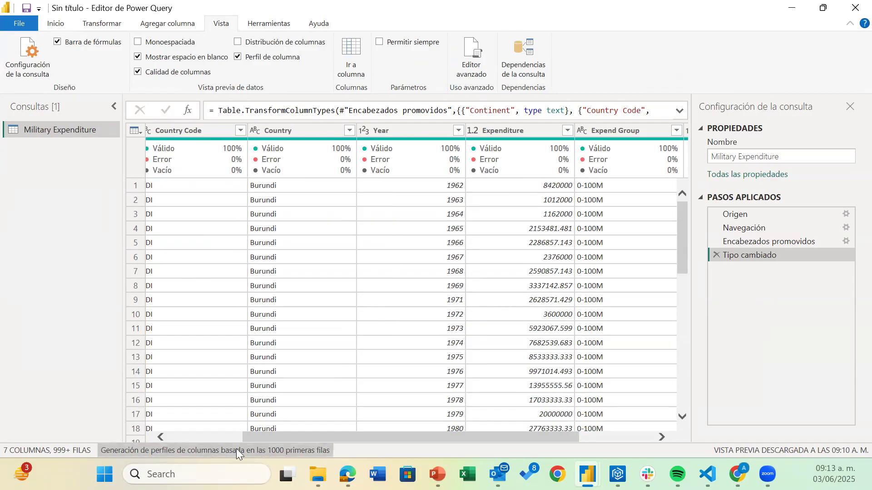
click(297, 452)
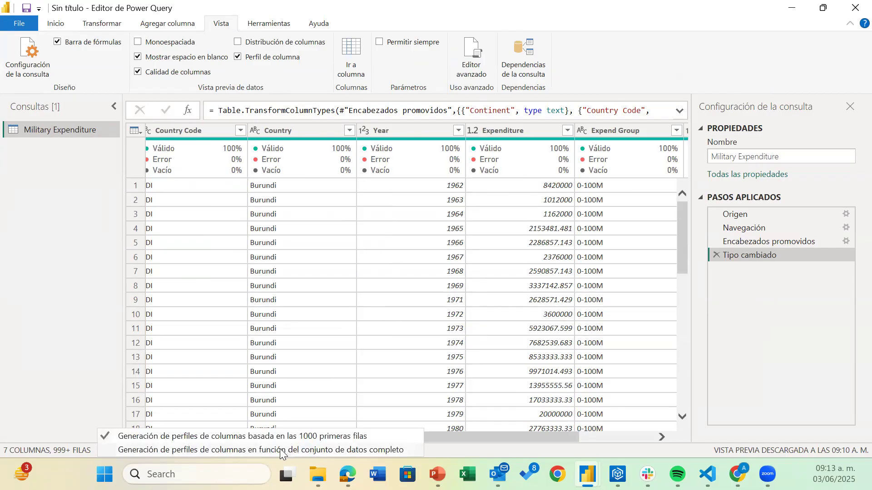
click(280, 452)
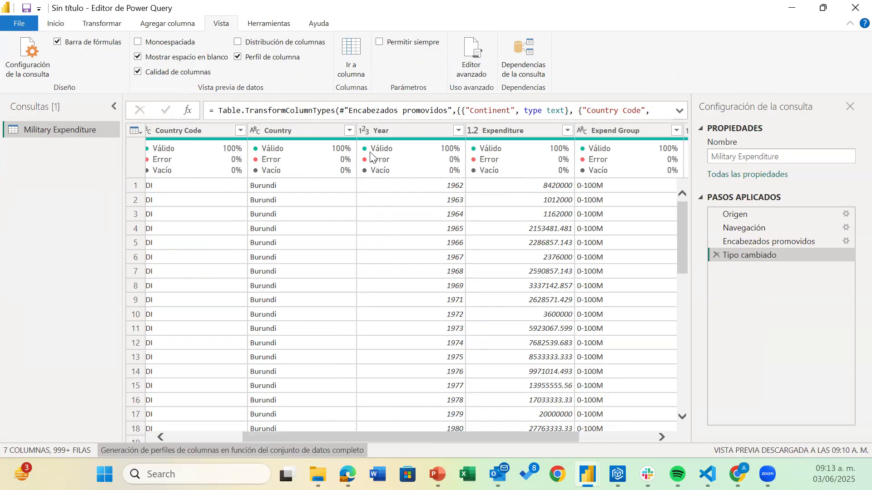
Step: Review the number filter, data type and transformation options available for the Year column
click(461, 130)
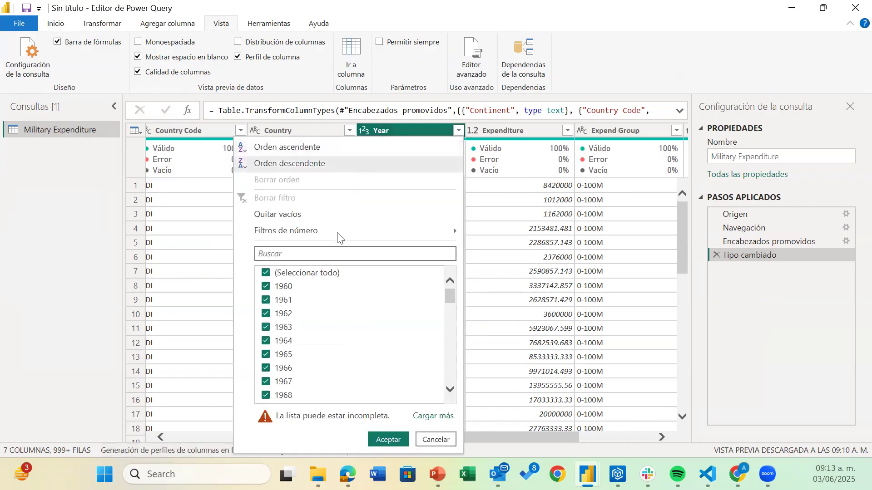
mouse_move(338, 235)
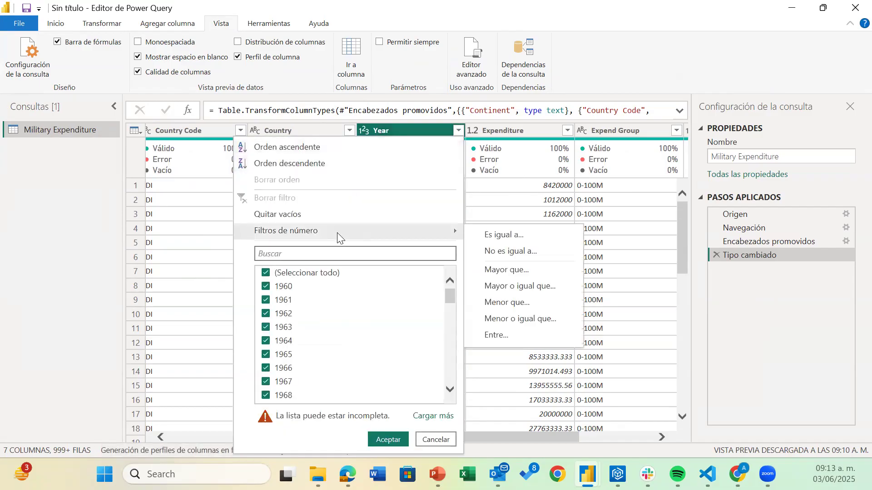
right_click(400, 132)
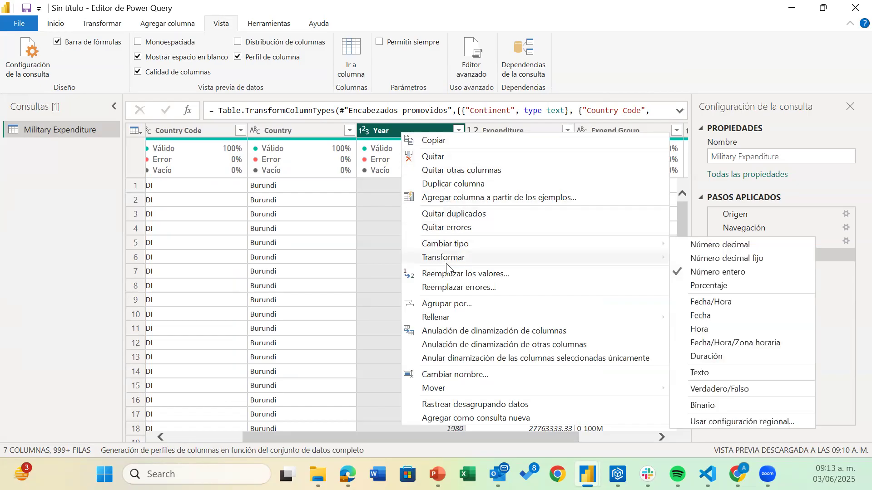
mouse_move(446, 263)
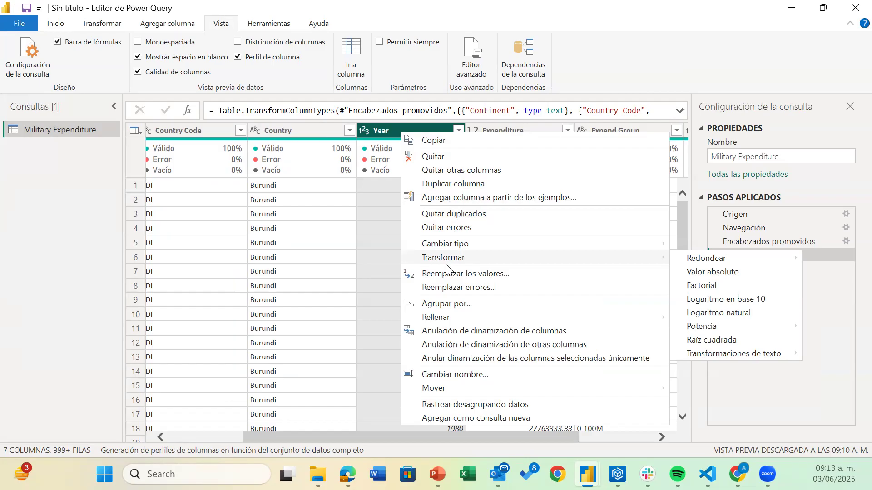
Step: Close the Power Query Editor and apply the pending changes to load Military Expenditure into the report
click(61, 24)
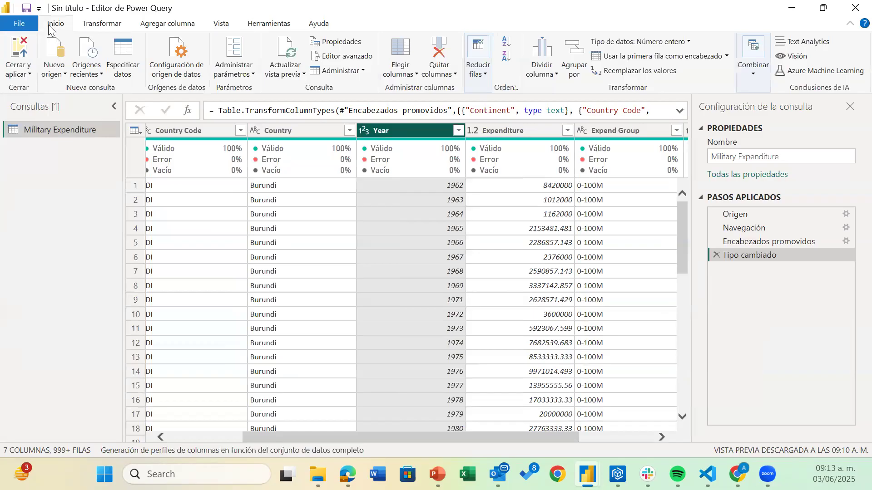
click(20, 72)
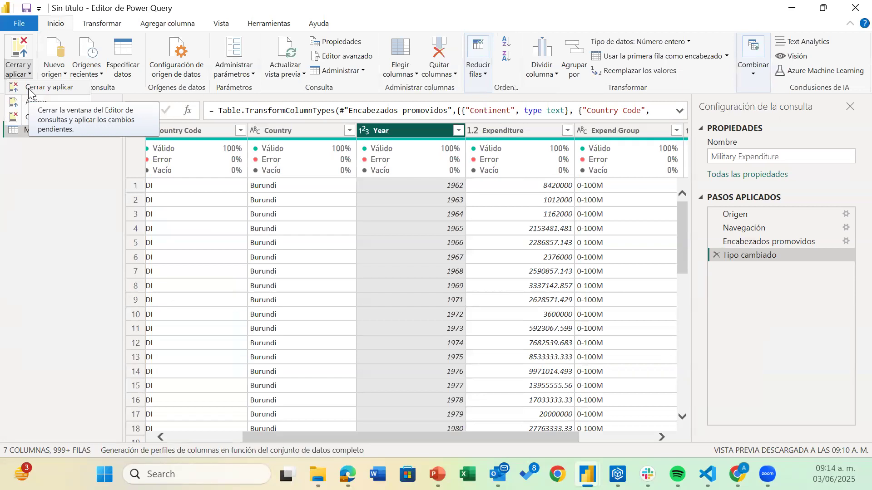
click(28, 88)
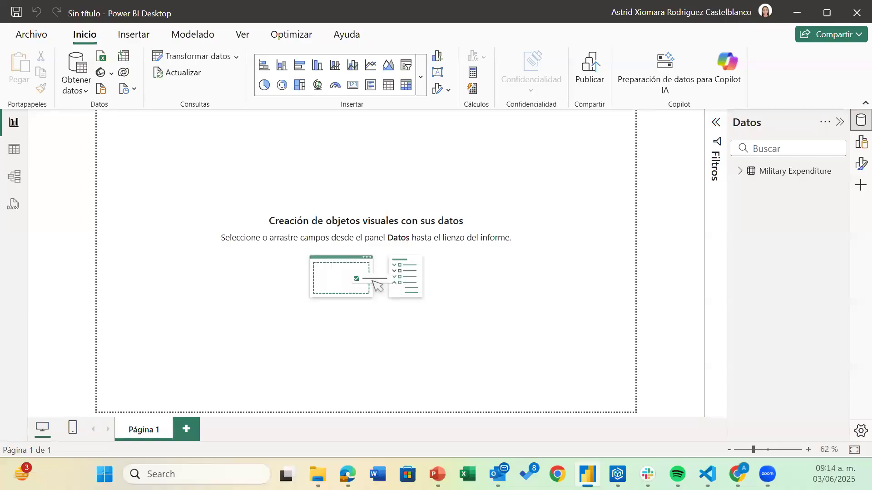
Step: Load the IGOrden table from the Excel workbook IG Orden in the Practica Power BI folder
click(87, 93)
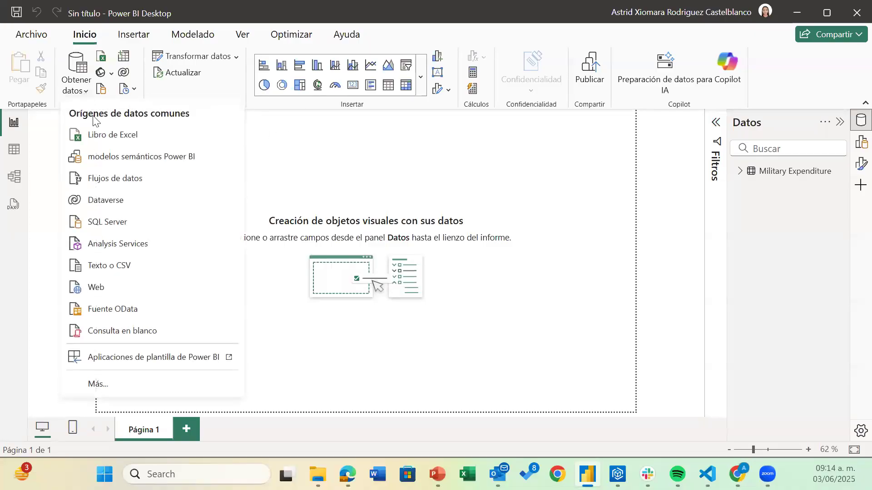
click(107, 139)
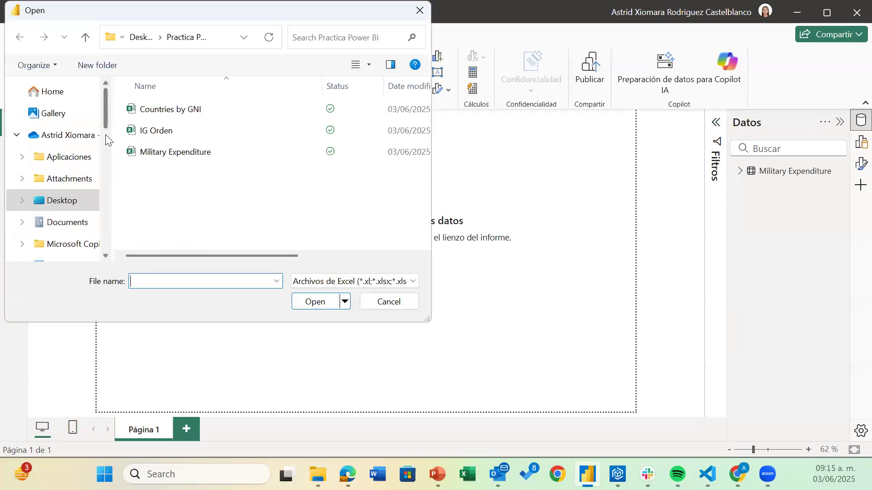
click(152, 132)
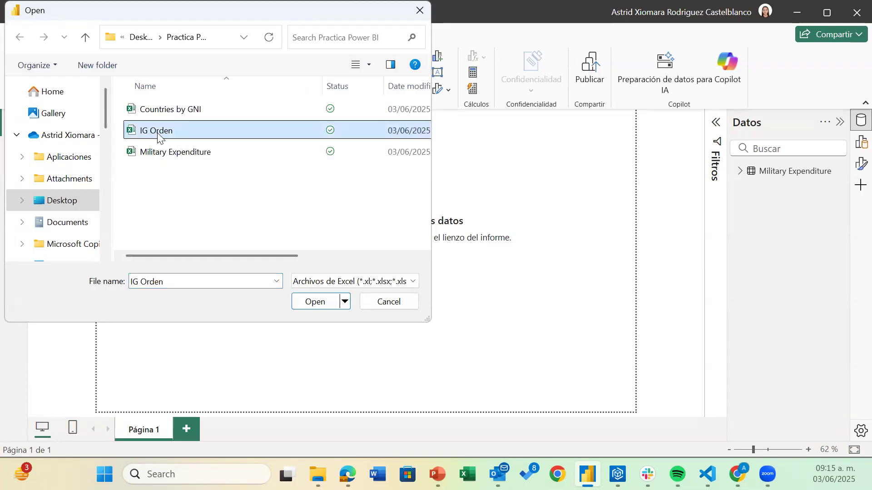
click(321, 300)
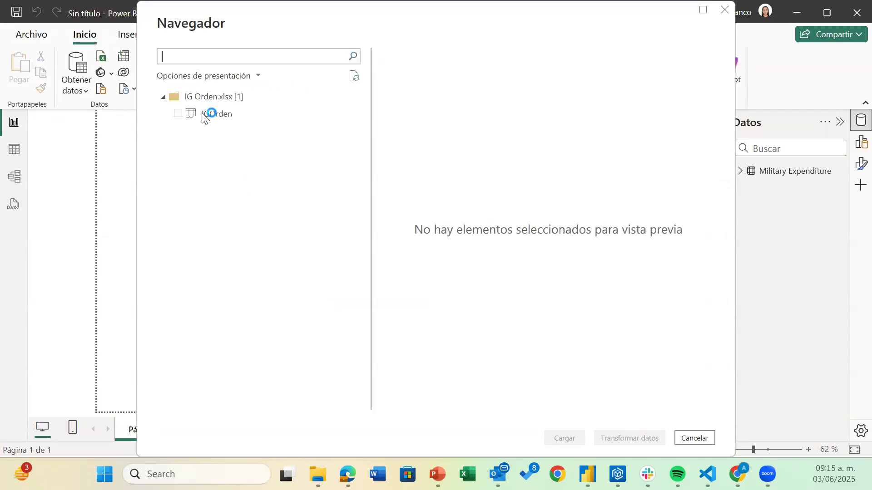
click(179, 113)
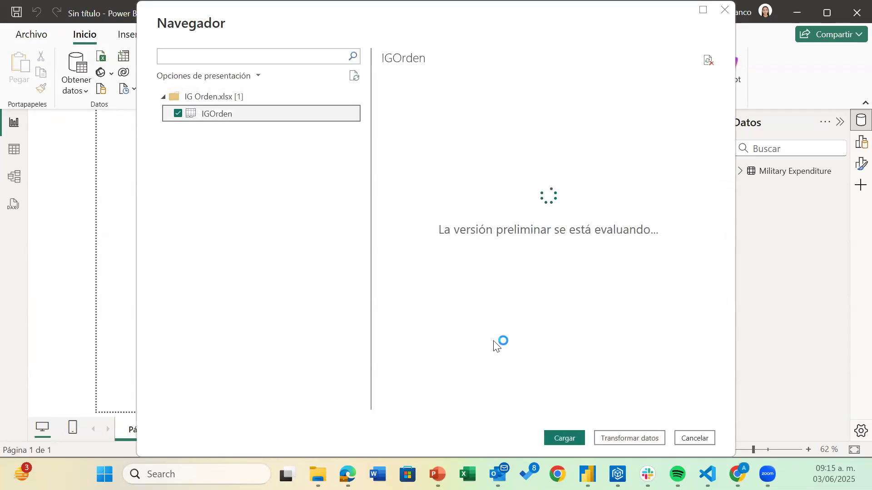
click(569, 436)
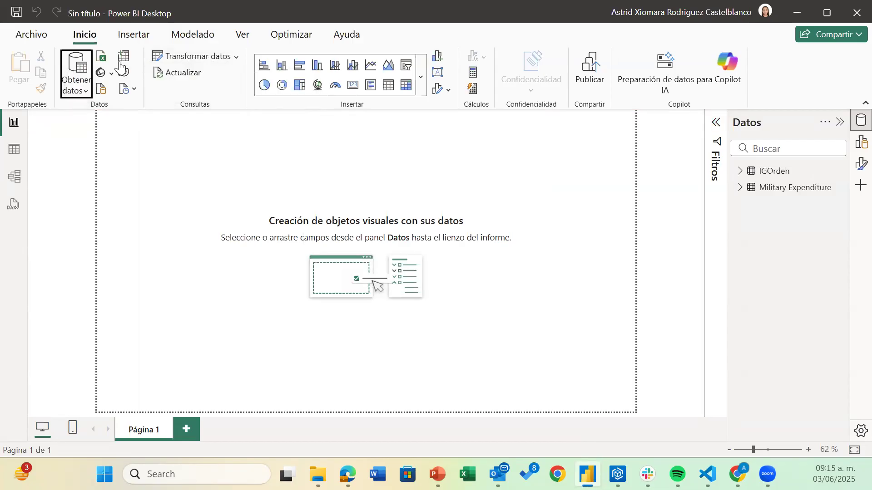
Step: Load the GNI table from the Excel workbook Countries by GNI in the Practica Power BI folder
click(80, 89)
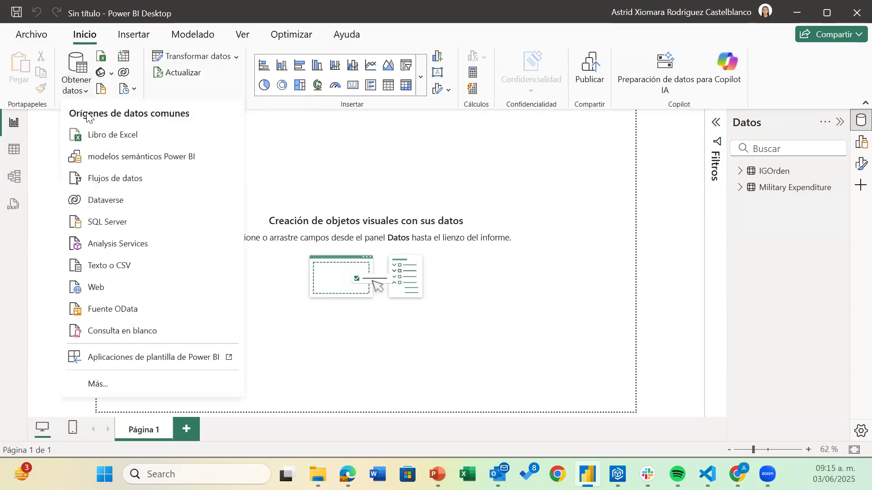
click(90, 136)
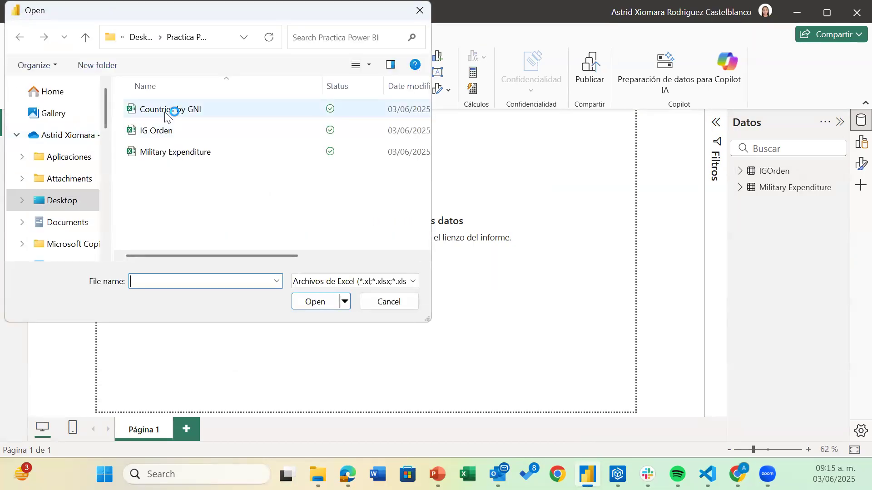
click(166, 115)
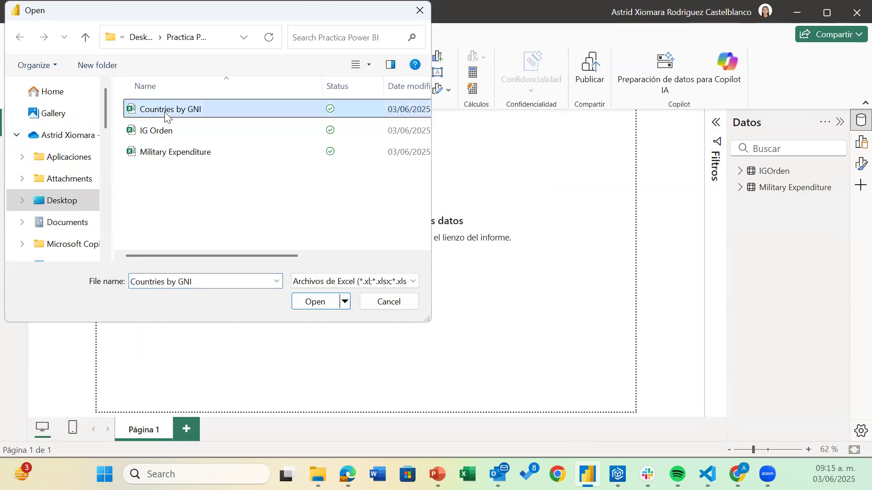
click(307, 300)
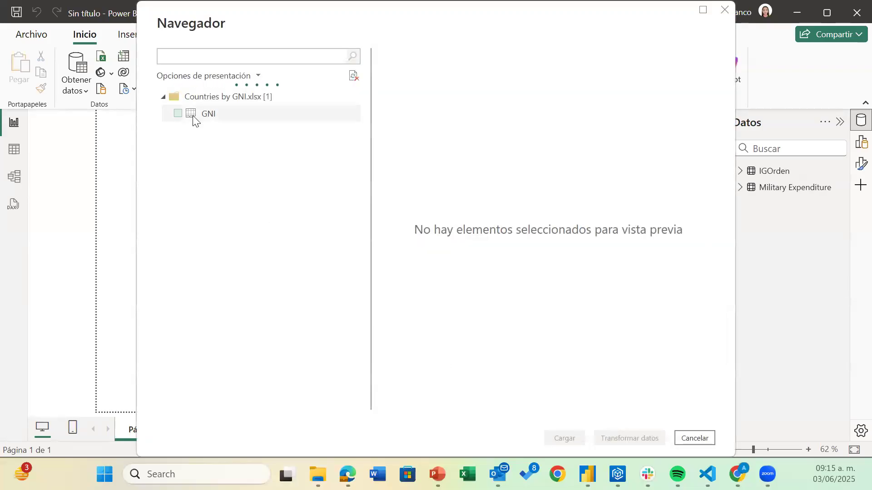
click(177, 114)
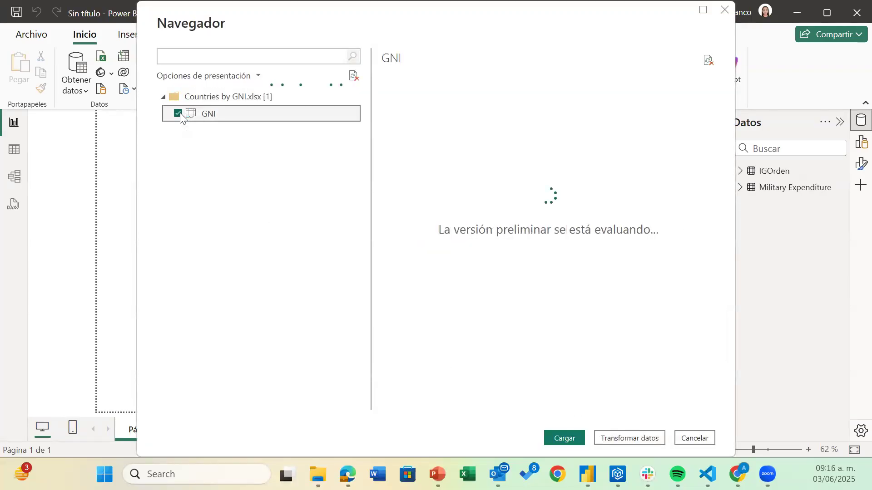
click(572, 439)
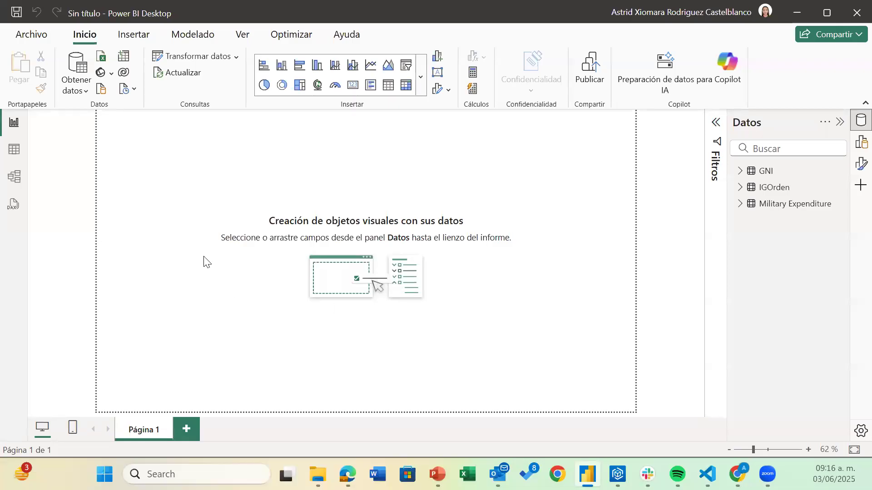
Step: Examine the columns and rows of the Military Expenditure, IGOrden and GNI tables in the table view
click(13, 153)
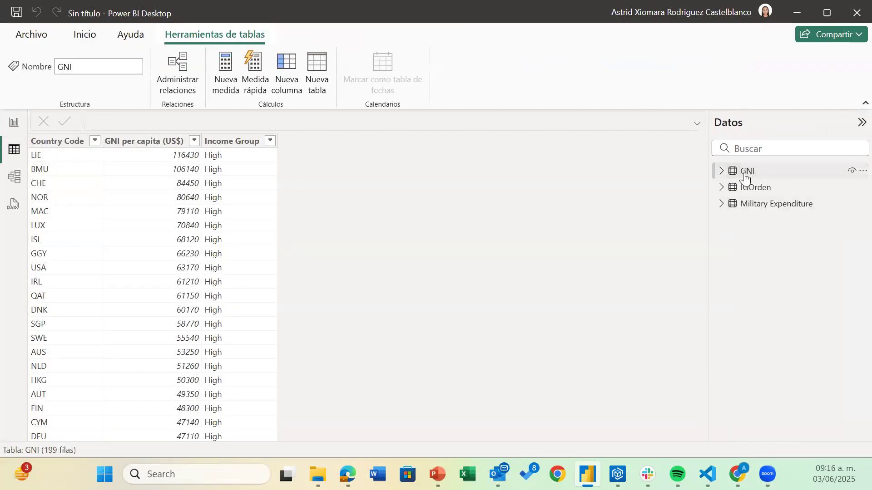
click(750, 206)
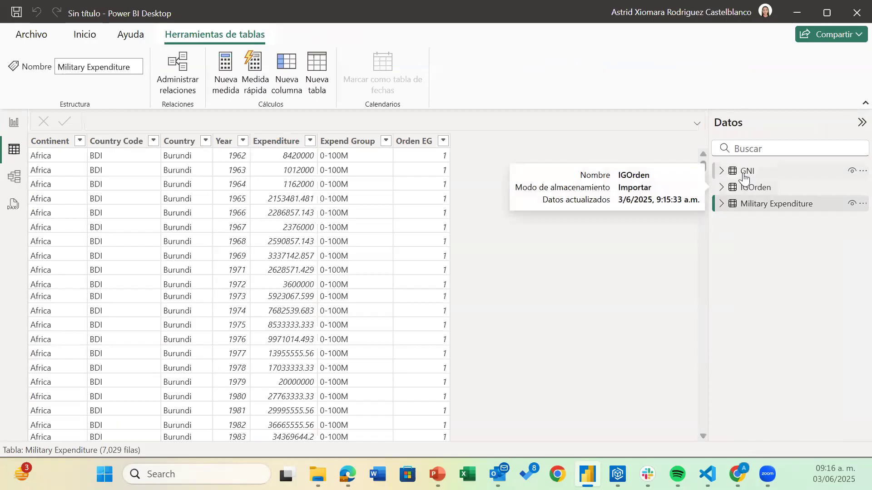
click(765, 210)
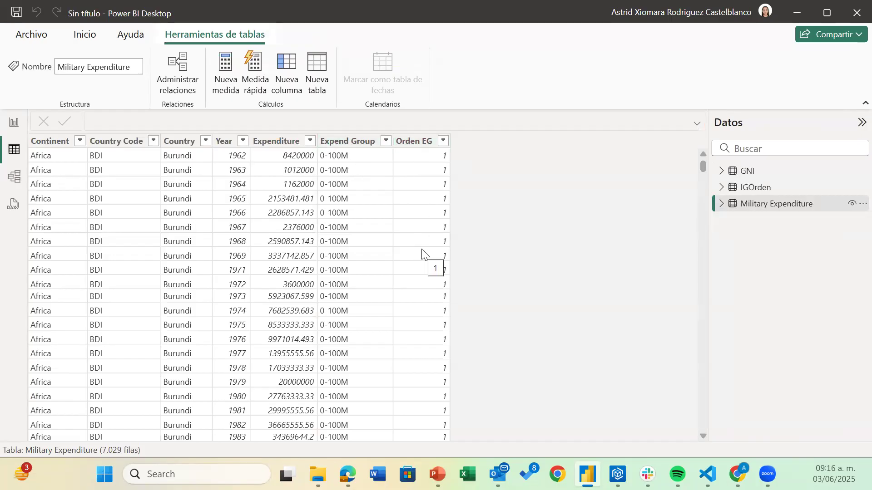
click(756, 188)
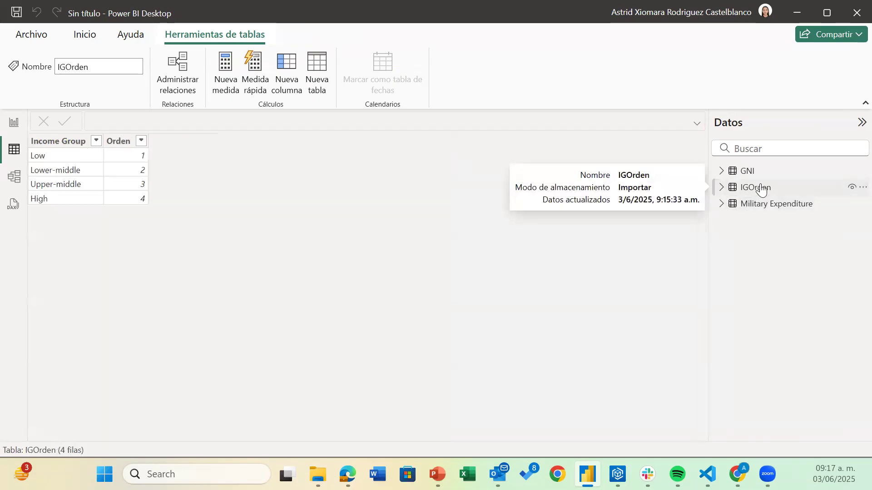
click(748, 171)
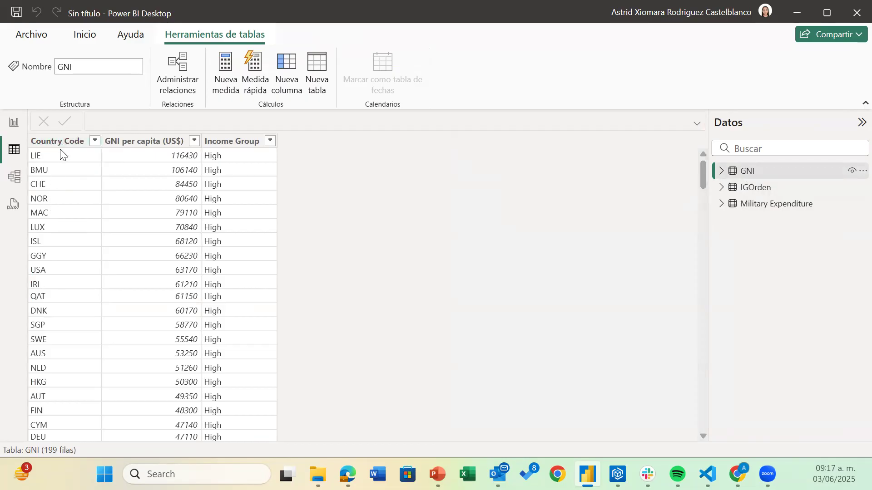
click(781, 212)
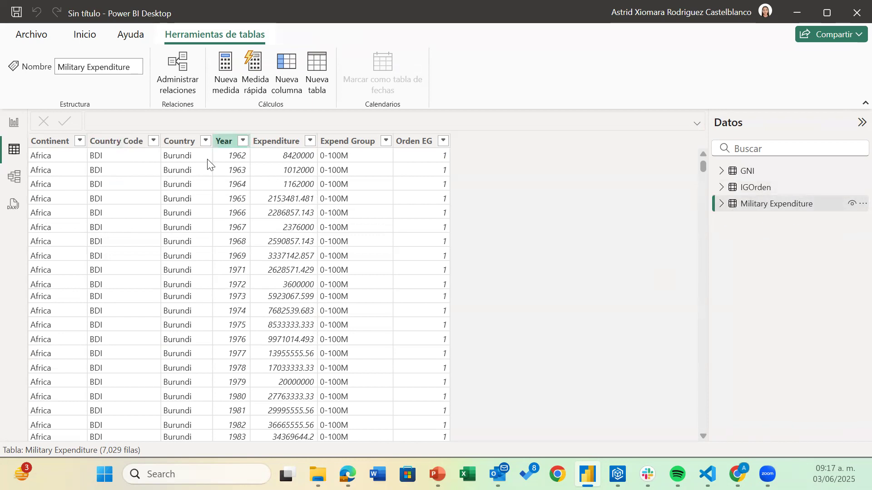
click(765, 172)
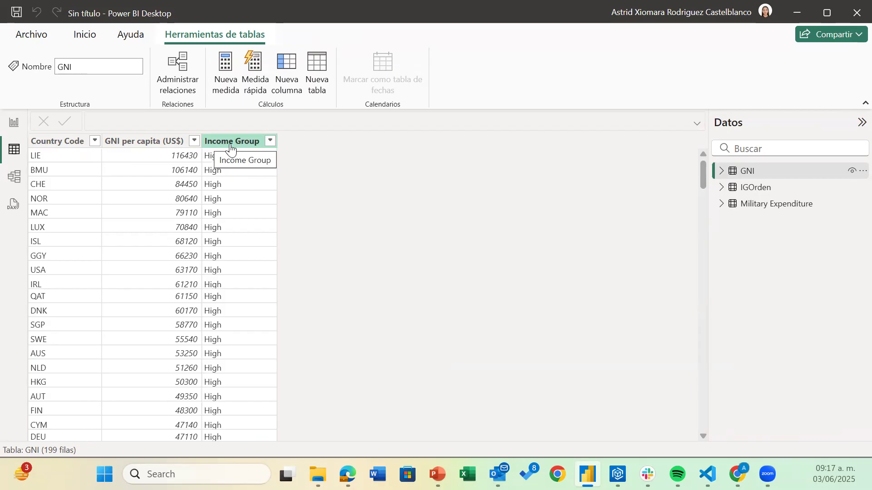
click(754, 191)
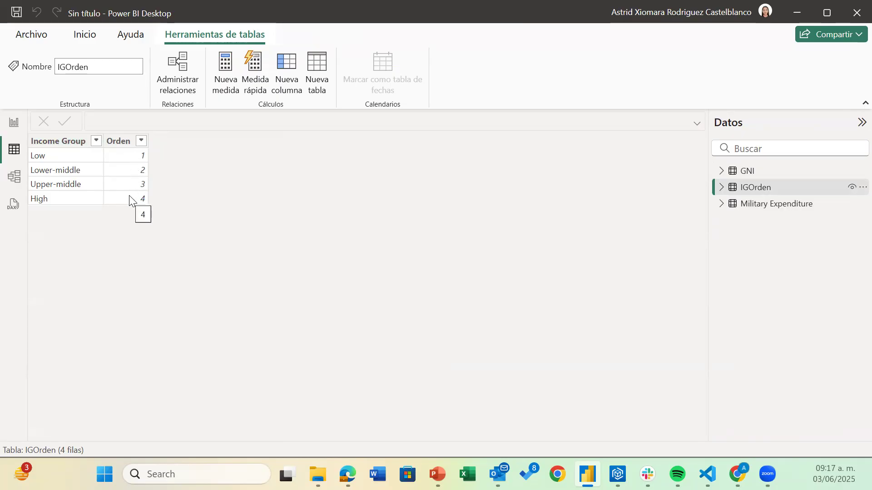
Step: In the model view, enlarge the diagram area and arrange IGOrden below the other tables and GNI just to the right of Military Expenditure
click(13, 181)
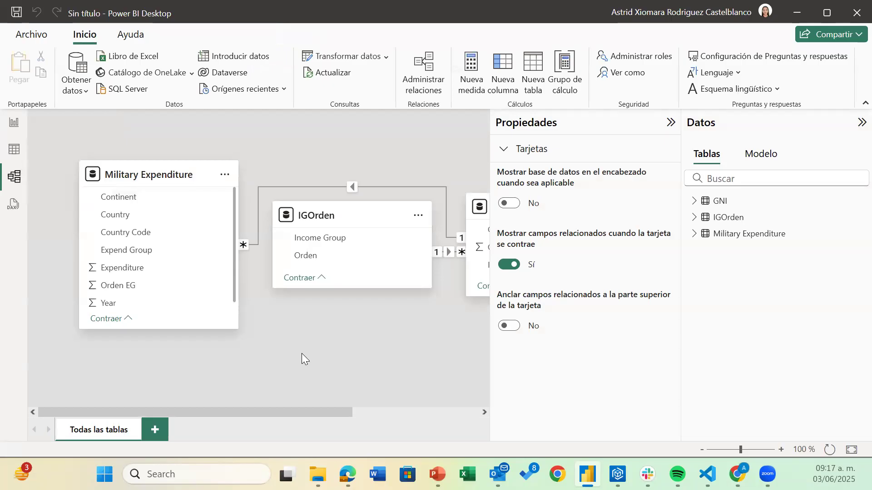
click(670, 122)
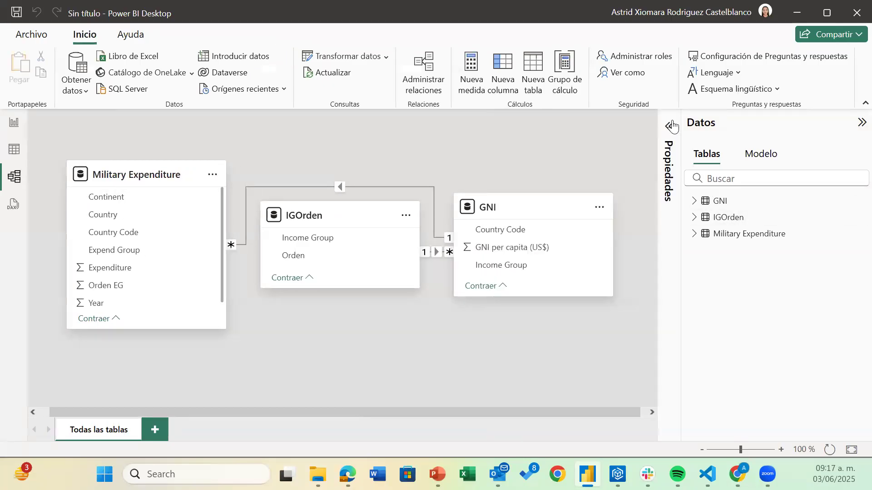
click(858, 124)
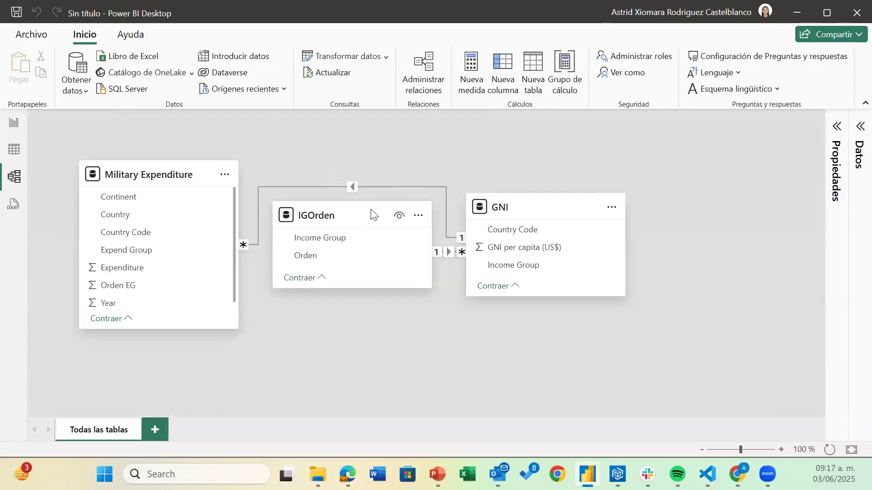
drag(351, 254, 361, 407)
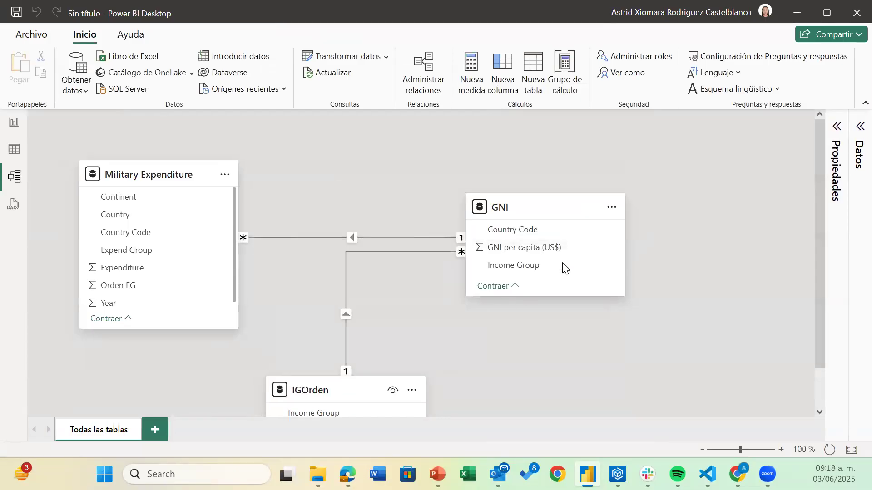
drag(555, 213, 386, 152)
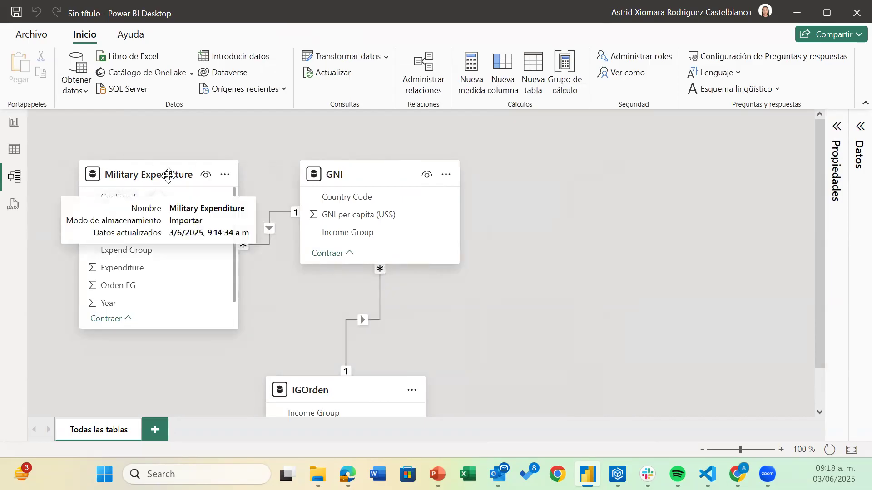
Step: Show the properties of the relationship between Military Expenditure and GNI, and move the IGOrden table directly below GNI
click(268, 225)
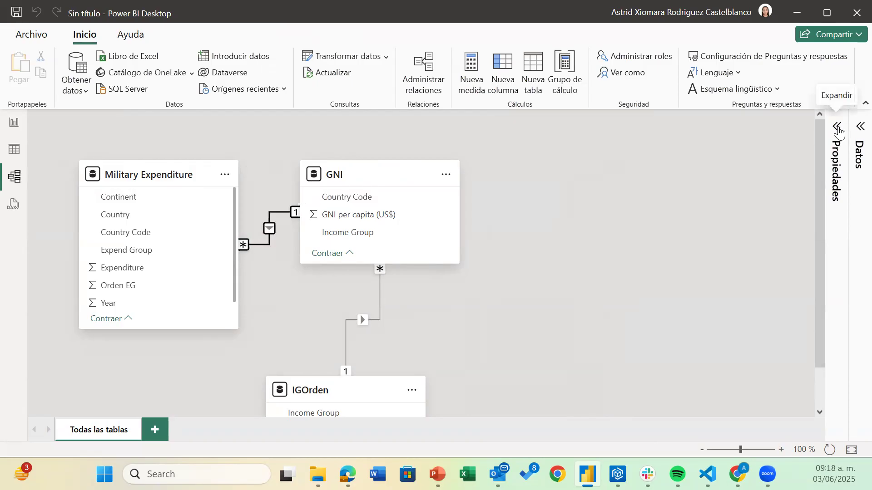
click(838, 128)
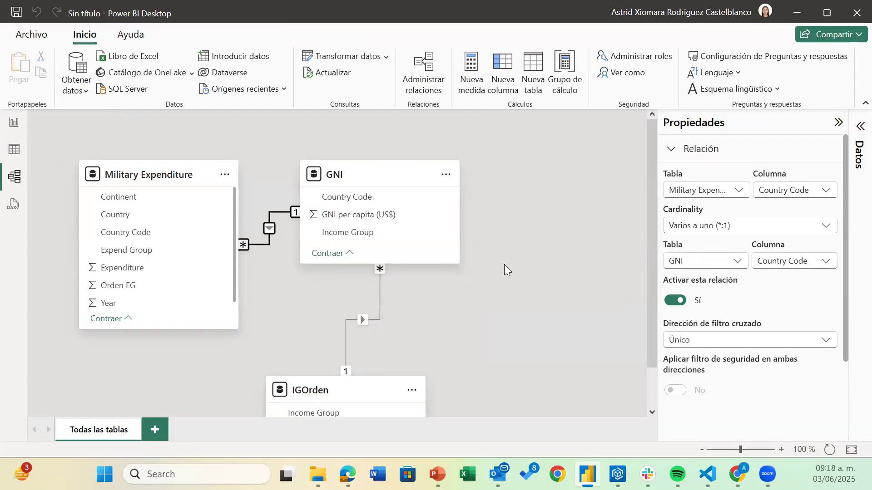
drag(370, 394, 402, 325)
Step: Examine the properties of the relationship between GNI and IGOrden, including the columns available on each side
click(380, 287)
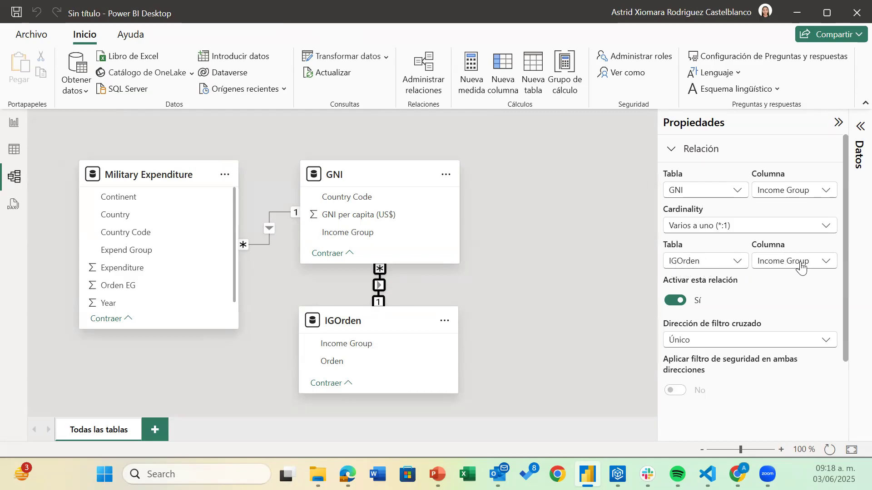
click(825, 268)
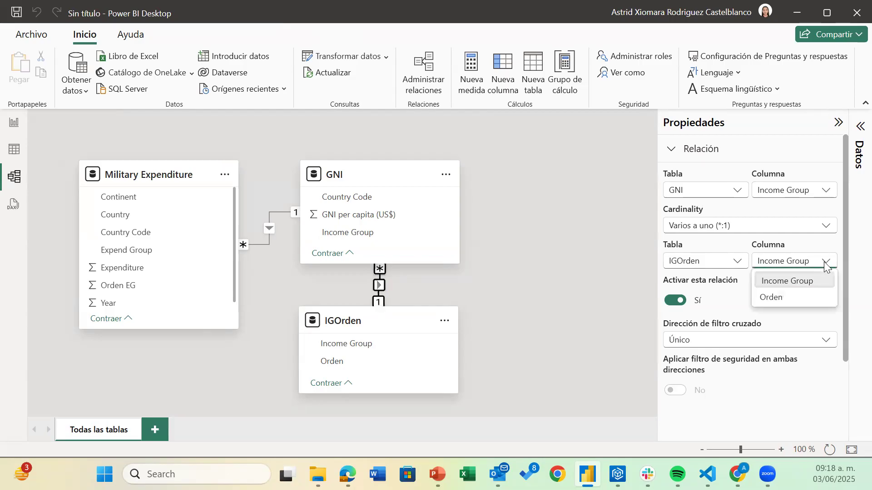
click(825, 267)
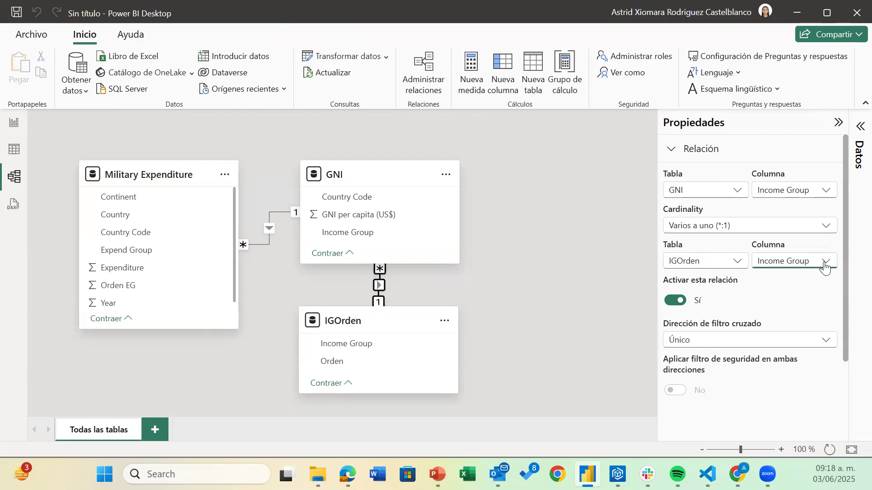
click(828, 194)
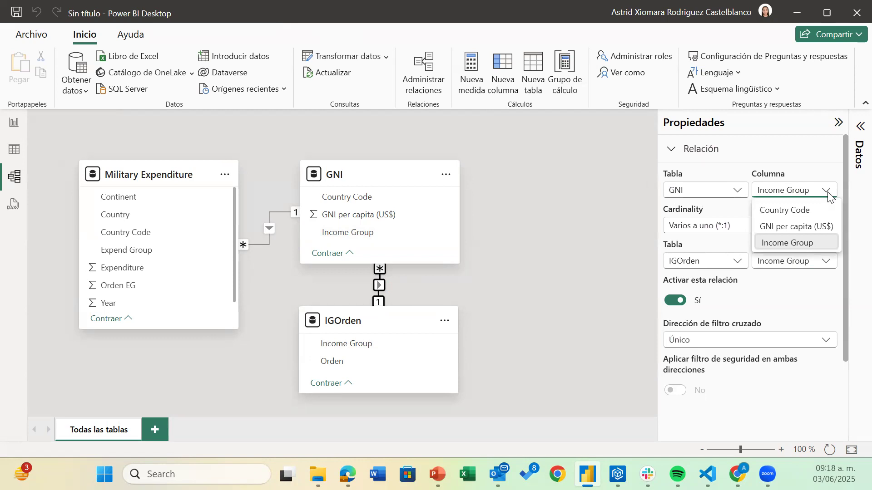
click(829, 197)
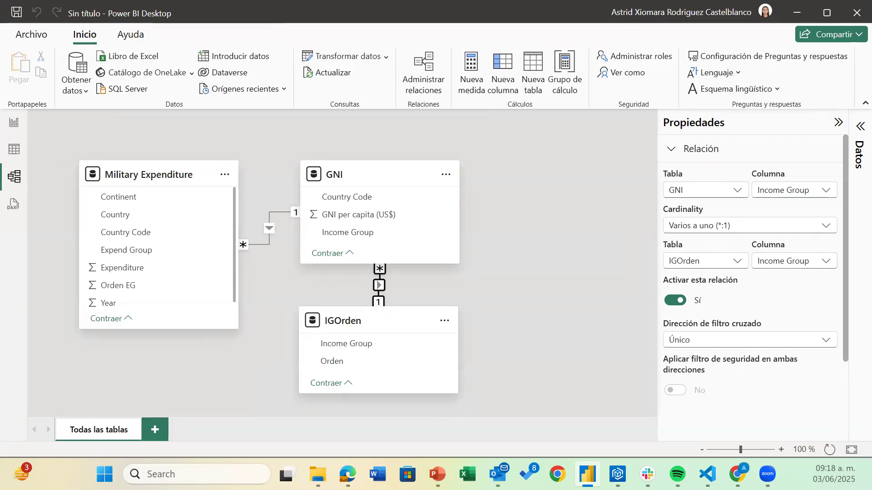
Step: Switch to the report view and expand the field lists of the GNI, IGOrden and Military Expenditure tables
click(13, 129)
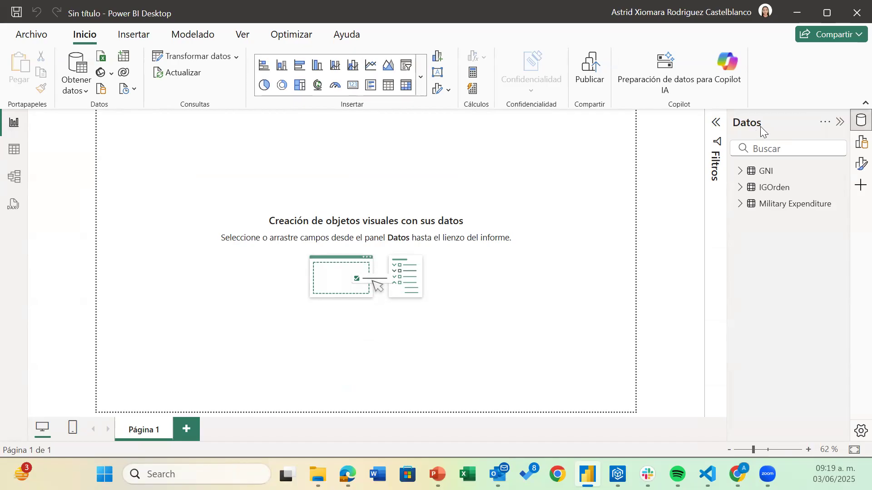
click(742, 171)
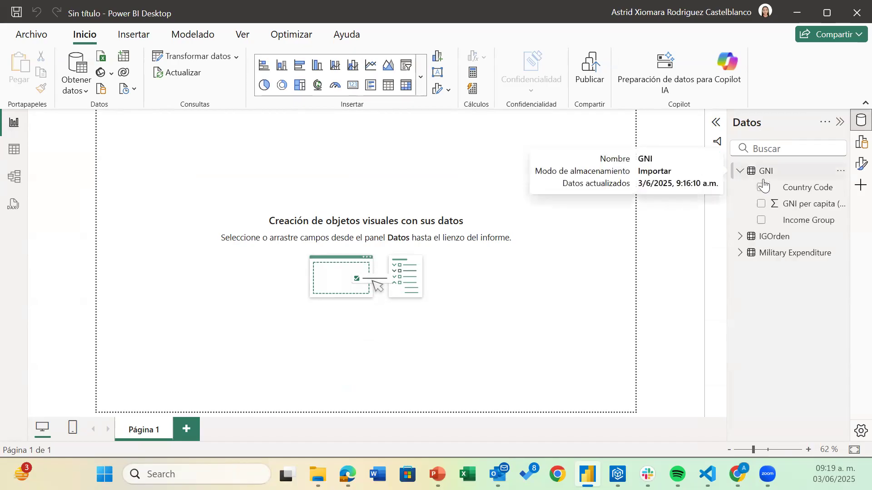
click(741, 237)
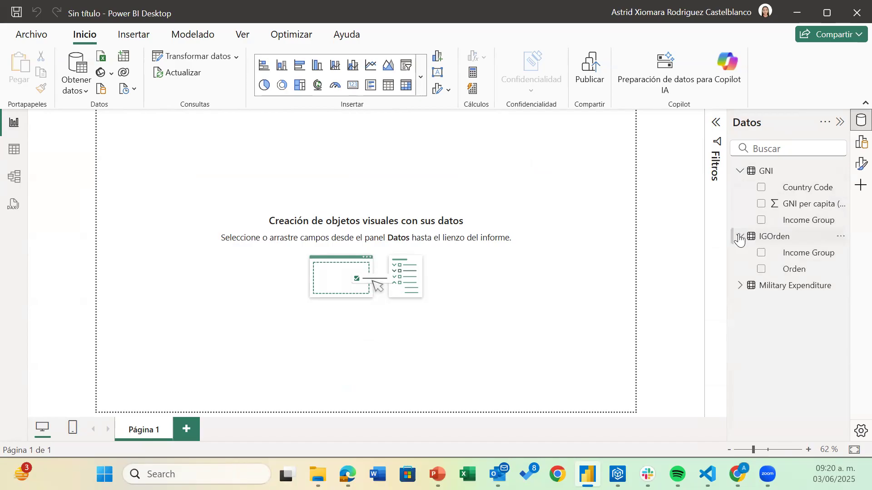
click(740, 286)
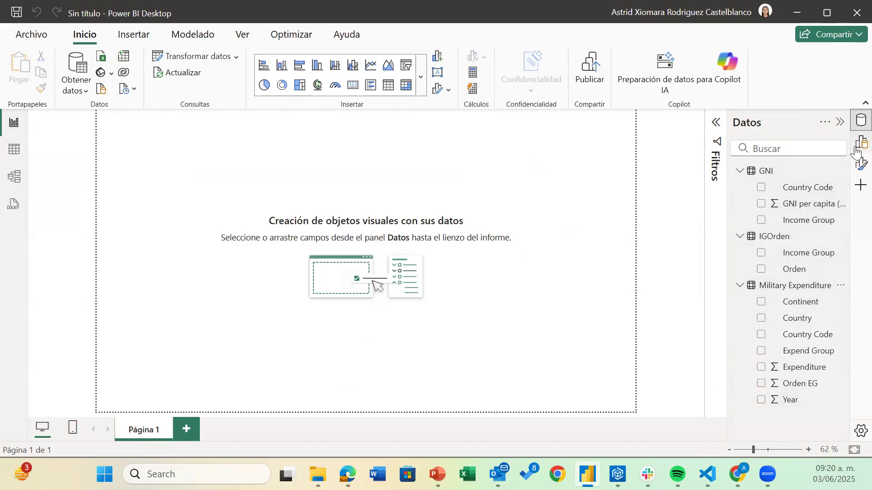
Step: Display the options for building visuals and briefly look over the report page's format settings
click(857, 152)
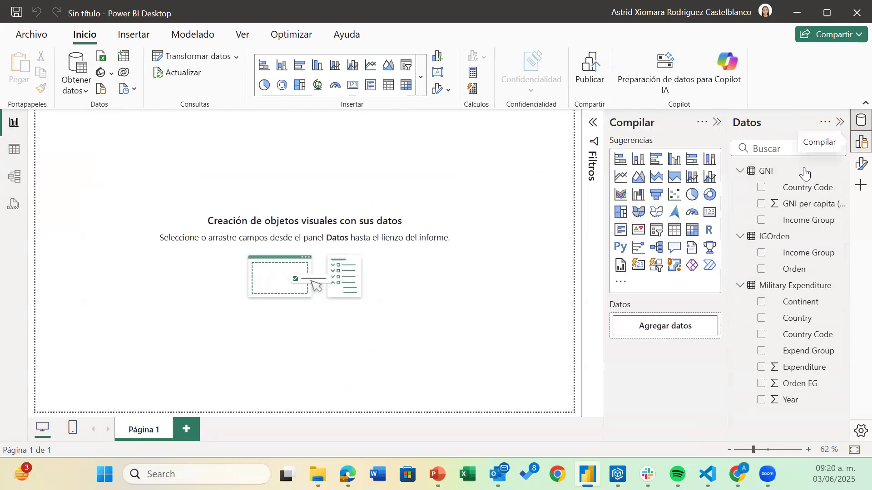
click(861, 163)
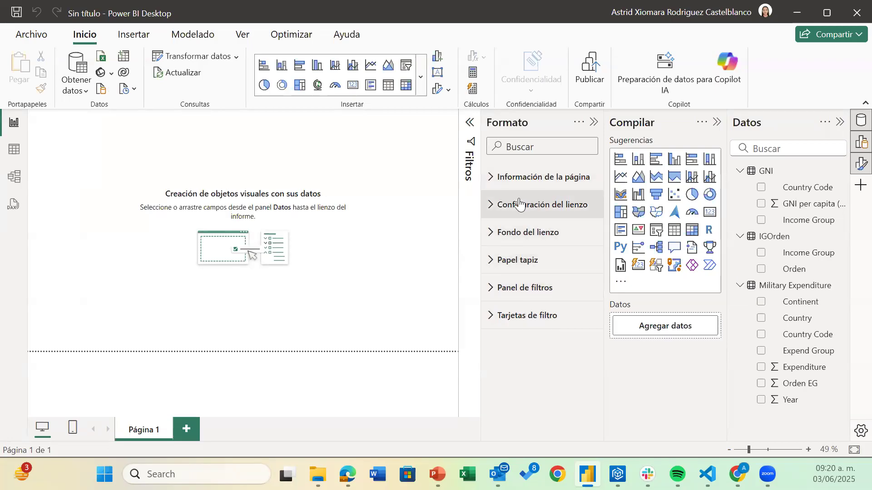
click(592, 125)
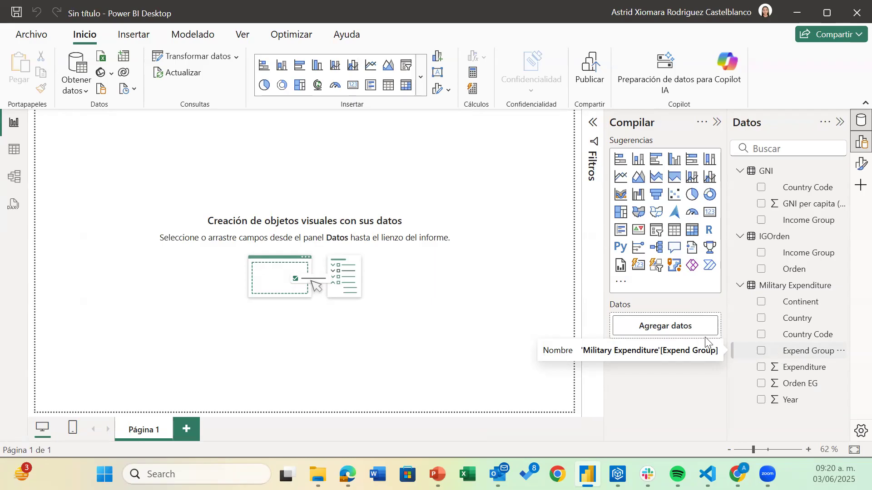
Step: Insert a slicer for the Continent field of Military Expenditure and place it at about horizontal 24, vertical 72, on the report page
click(655, 233)
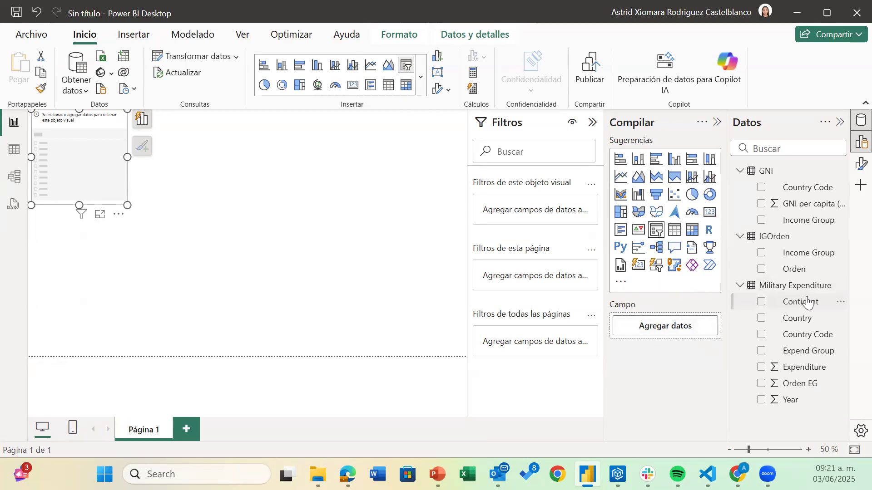
drag(807, 306, 674, 328)
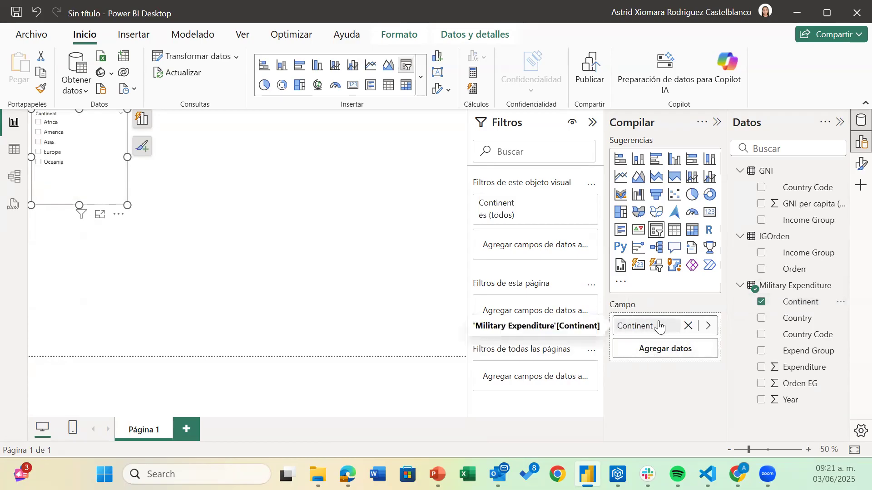
click(857, 167)
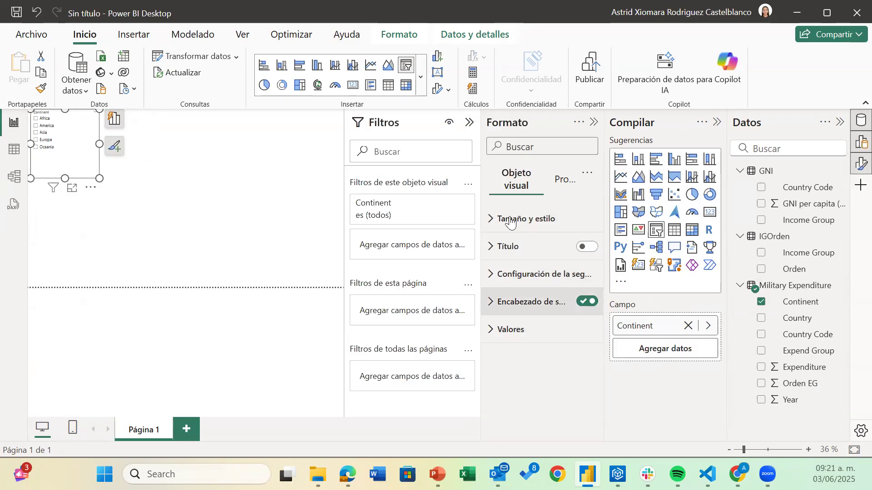
click(470, 123)
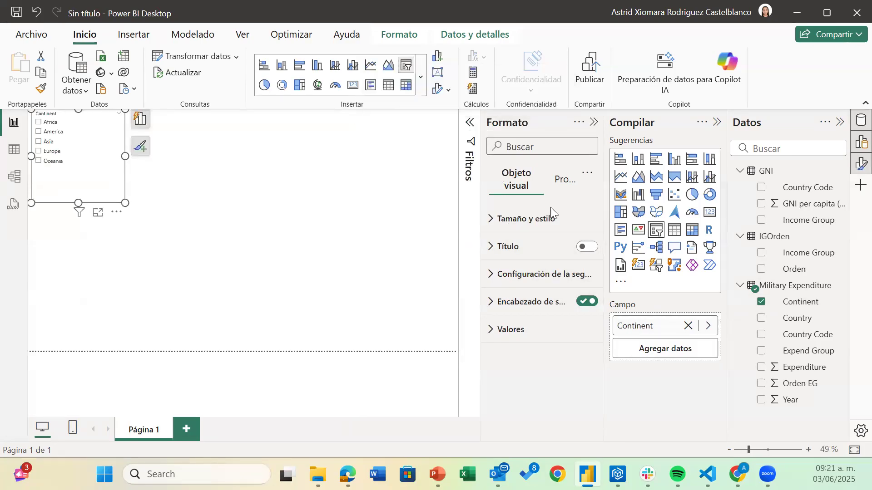
click(100, 201)
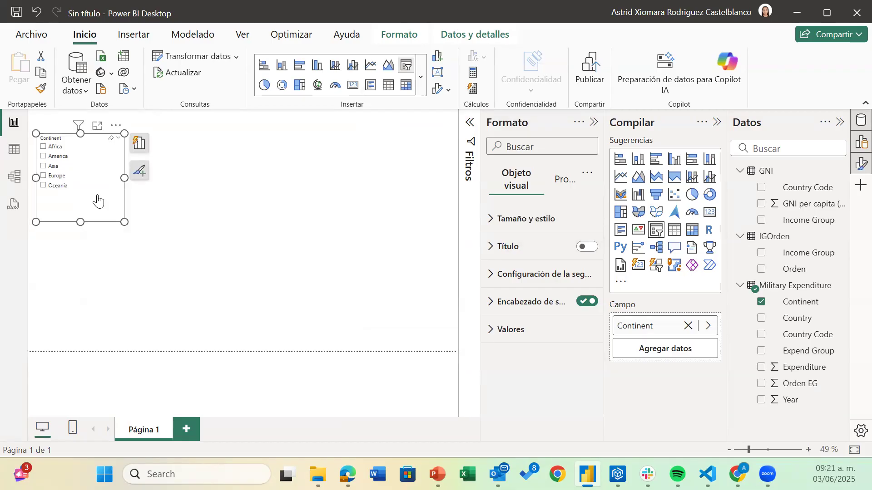
Step: Look over the size, position and title formatting options of the Continent slicer
click(507, 222)
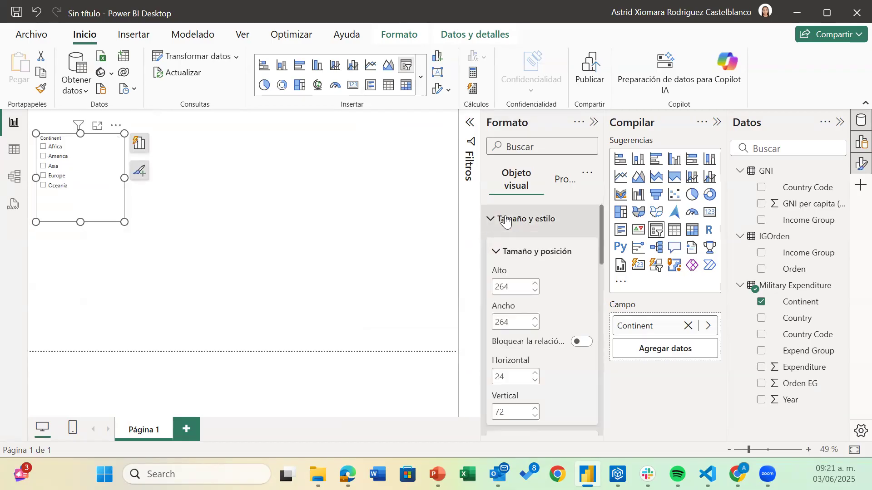
click(507, 221)
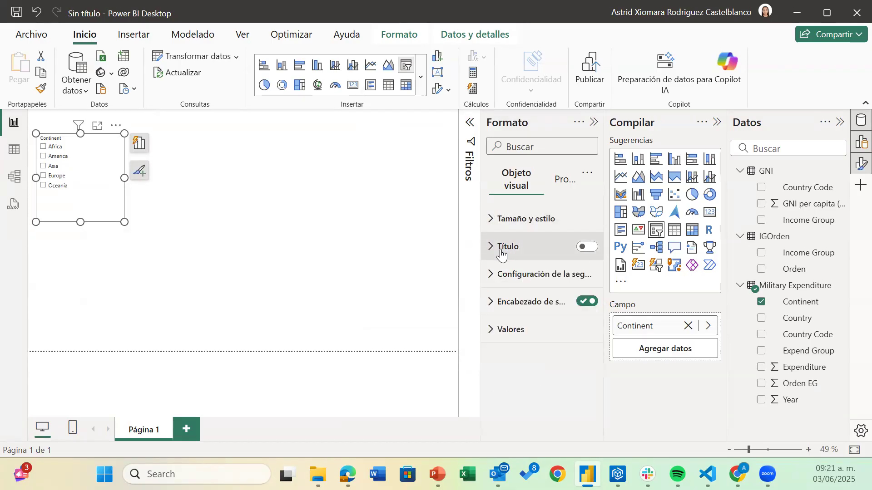
click(502, 248)
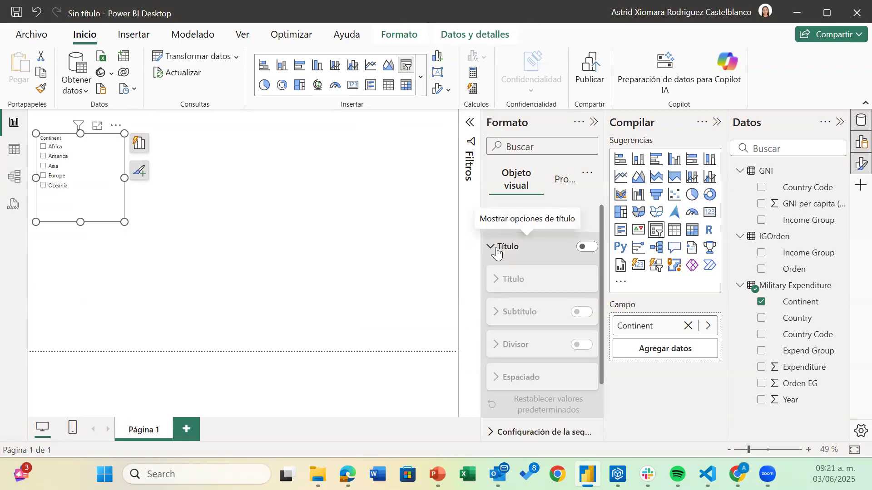
click(497, 251)
Step: Try the Mosaico and Menú desplegable styles on the Continent slicer, and set its style back to Lista vertical
click(525, 277)
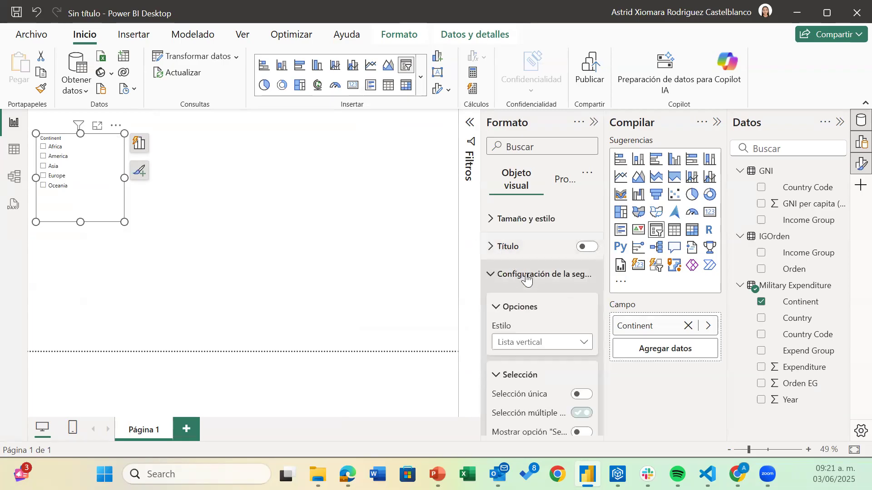
scroll(539, 320, down, 2)
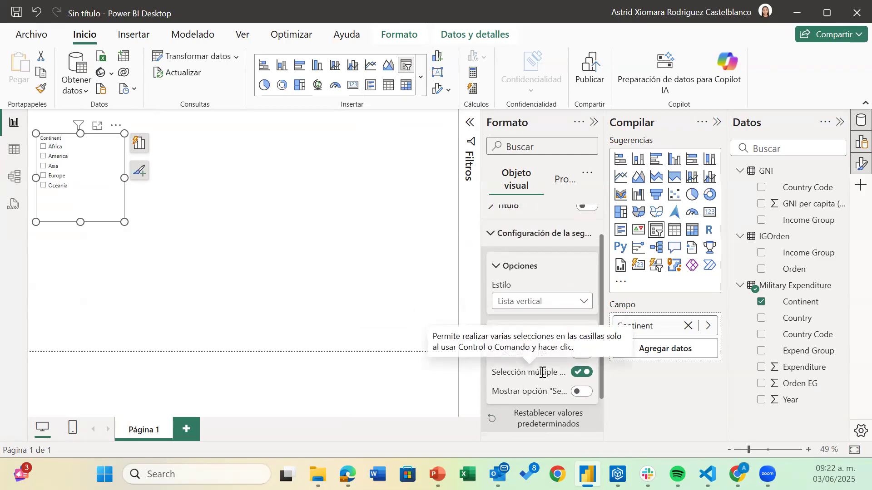
click(521, 309)
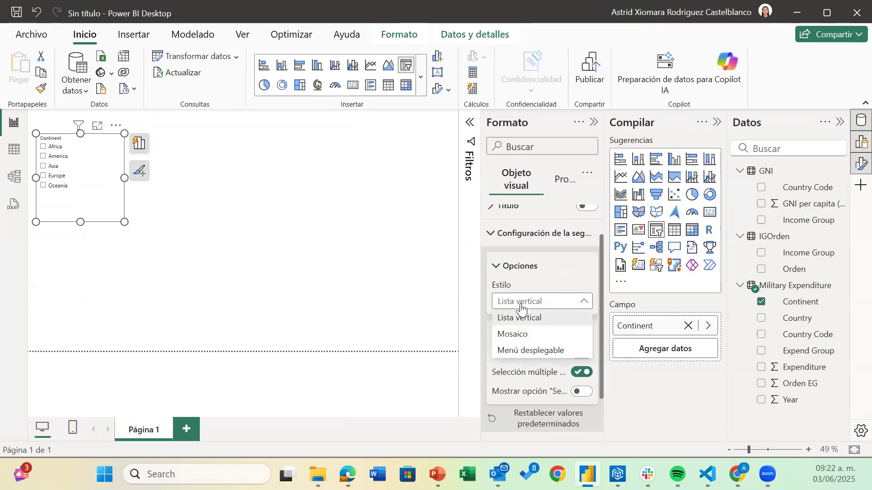
key(Escape)
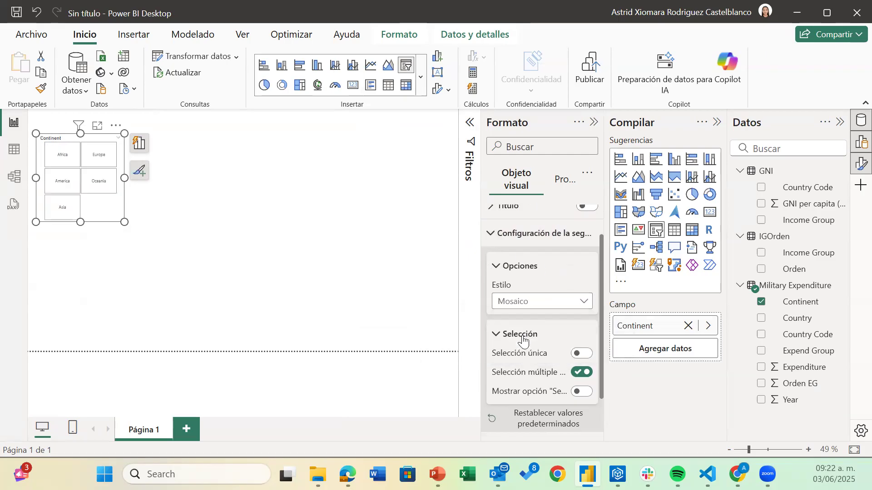
click(538, 311)
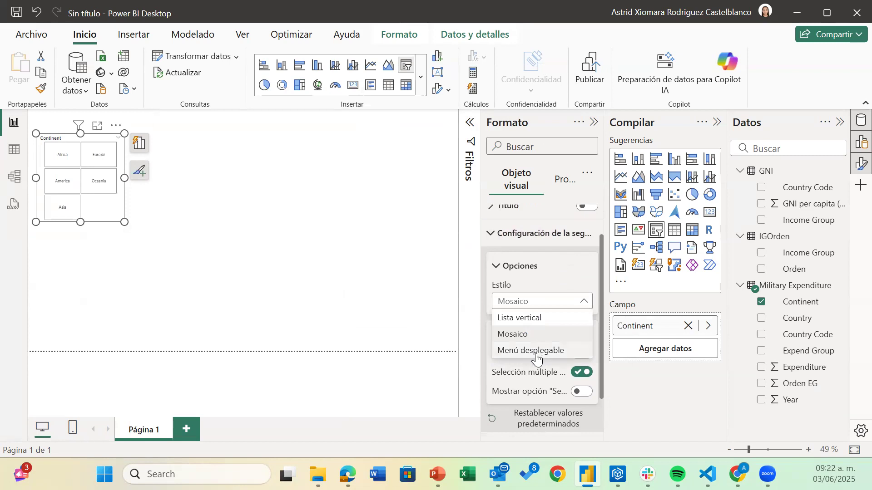
click(536, 355)
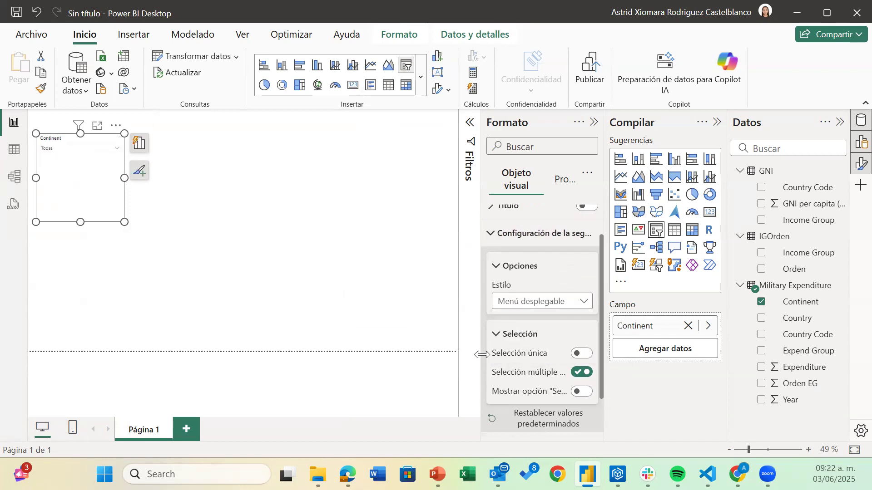
click(526, 304)
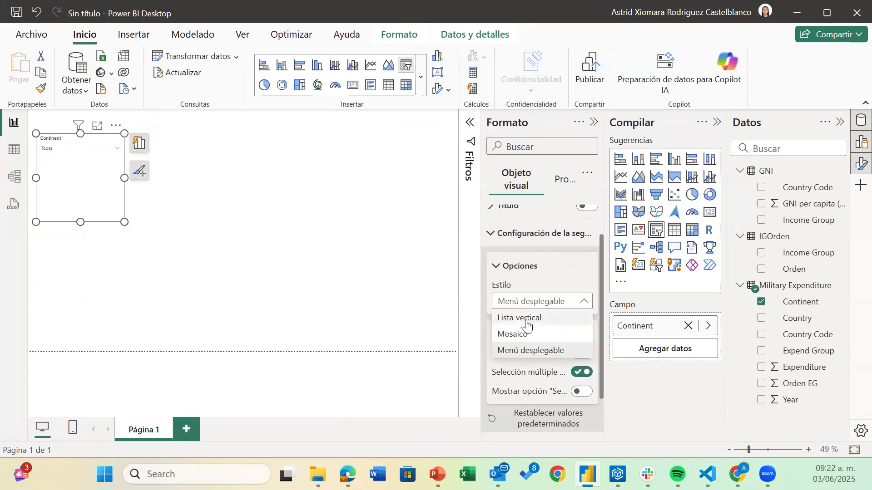
click(526, 317)
Step: Set the Continent slicer's header text to font size 17 and its font color to dark blue
click(494, 336)
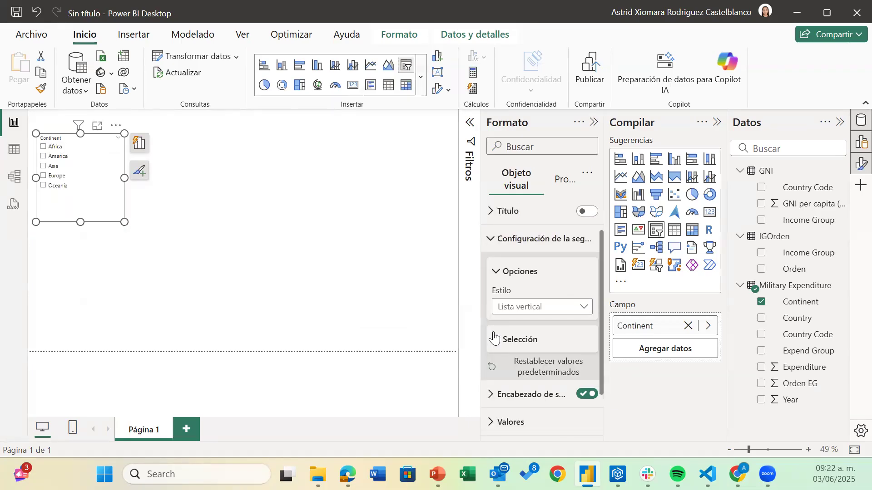
click(493, 395)
scroll(493, 399, down, 4)
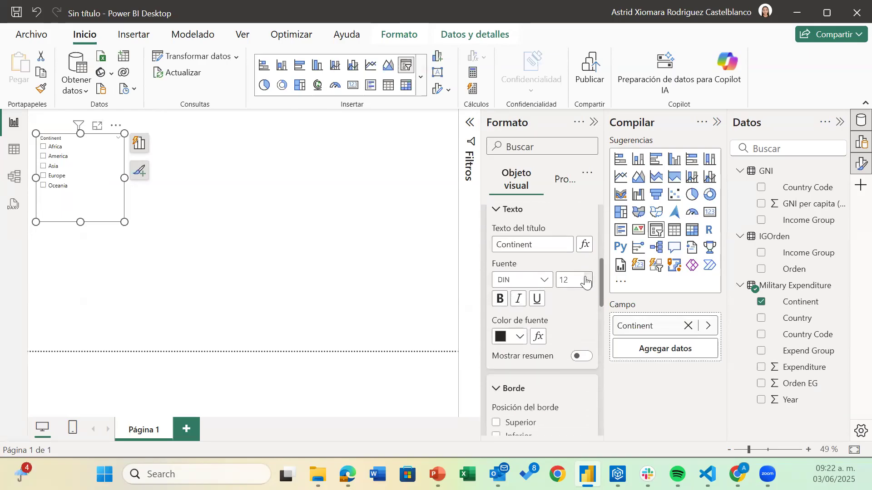
click(586, 278)
click(585, 278)
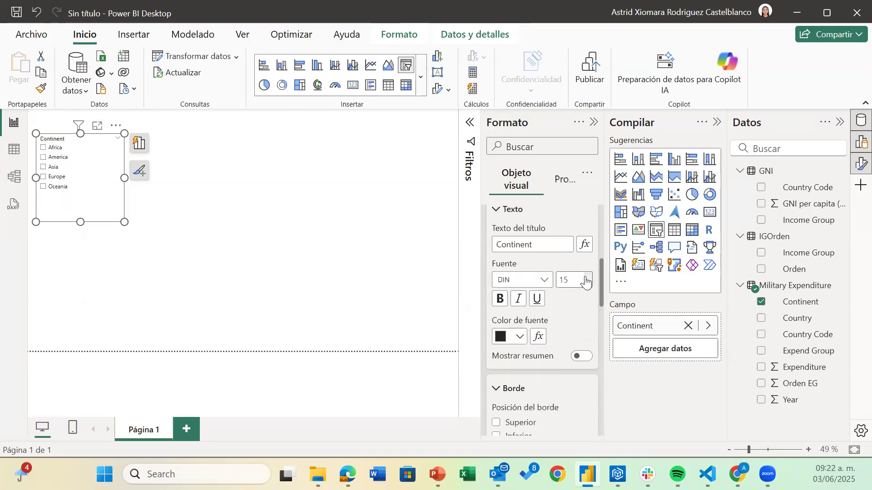
click(585, 278)
click(585, 278)
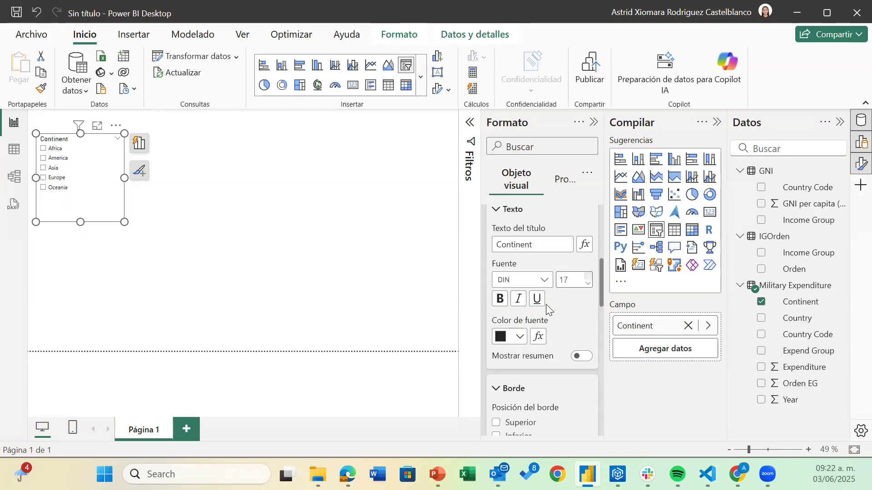
click(522, 336)
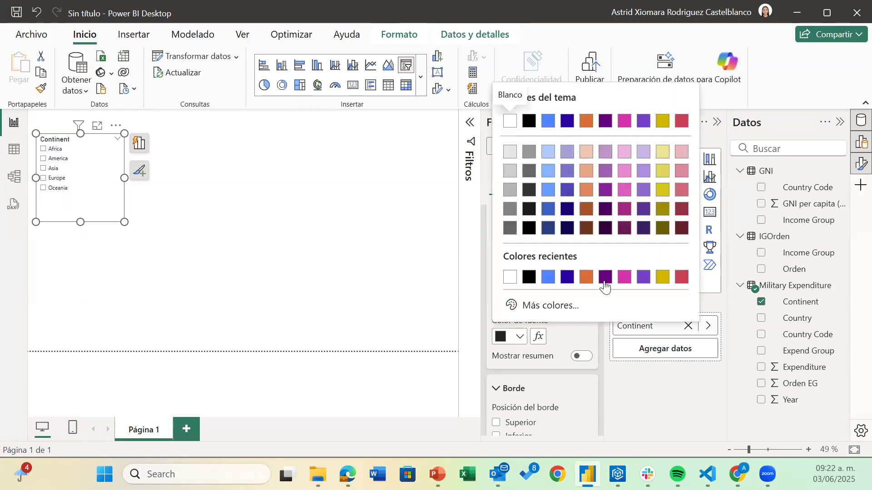
click(566, 122)
scroll(560, 336, down, 10)
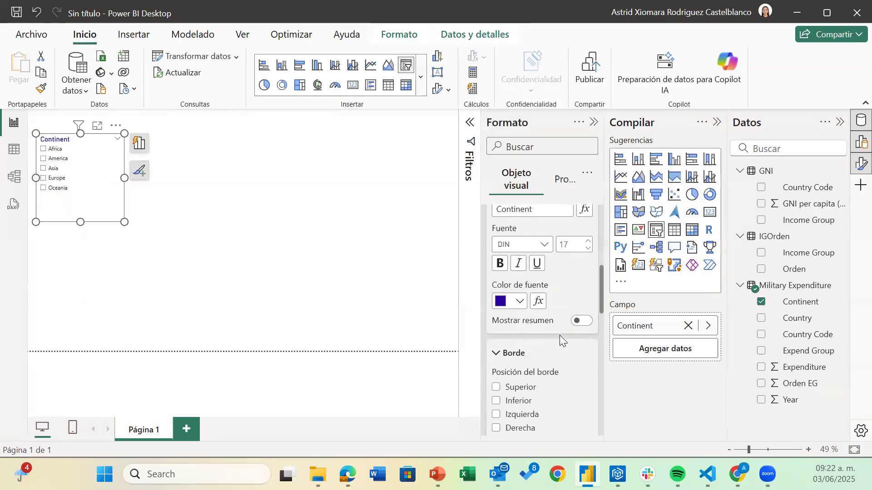
Step: Look over the Continent slicer's remaining header options, shrink the slicer's height to fit its five items, and hide the formatting options
scroll(559, 336, down, 2)
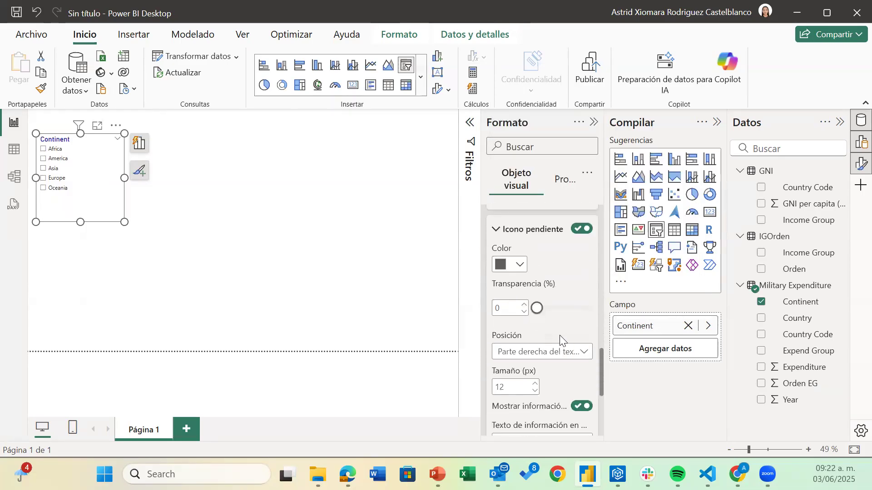
scroll(560, 335, down, 3)
scroll(559, 335, up, 6)
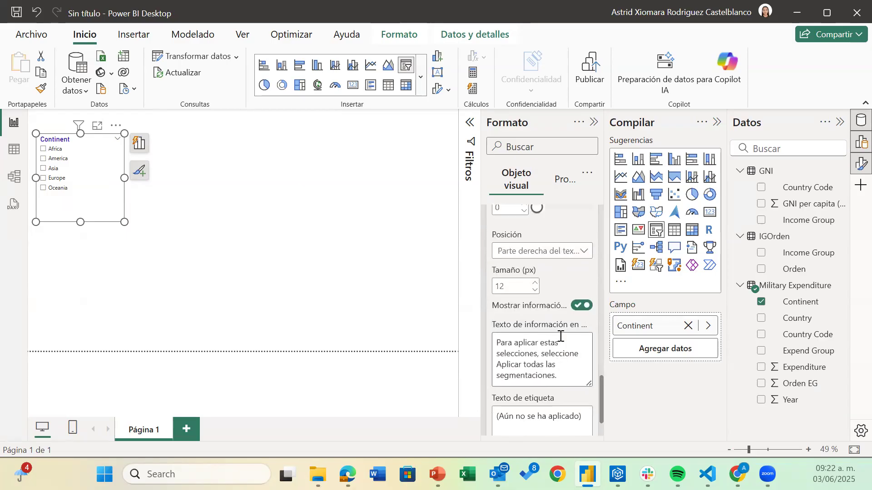
drag(124, 134, 92, 155)
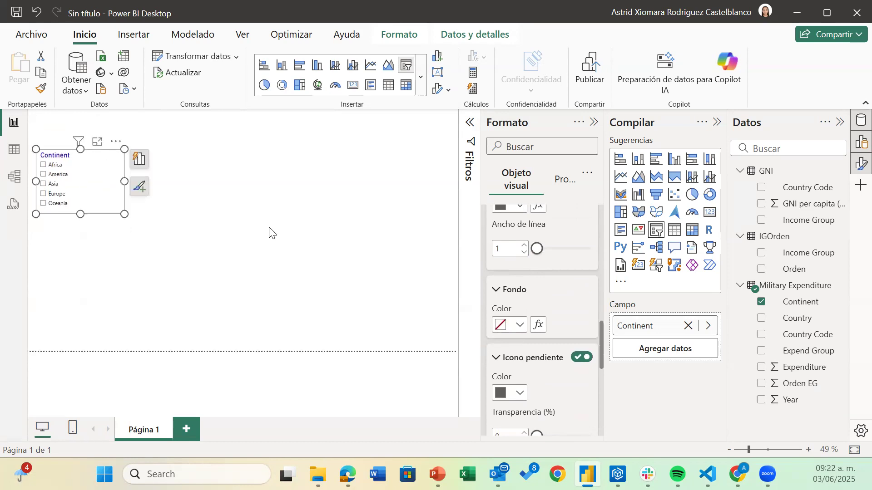
click(595, 123)
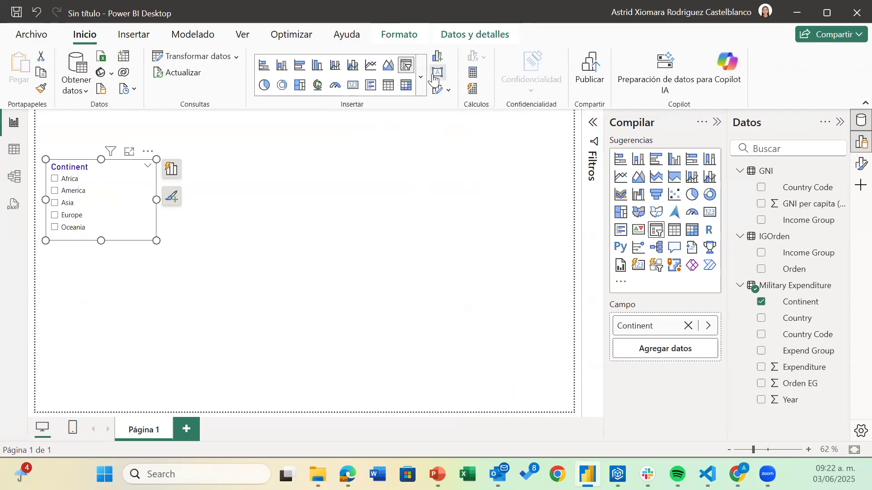
Step: Insert a text box on the report page containing "Gastos Militares"
click(436, 74)
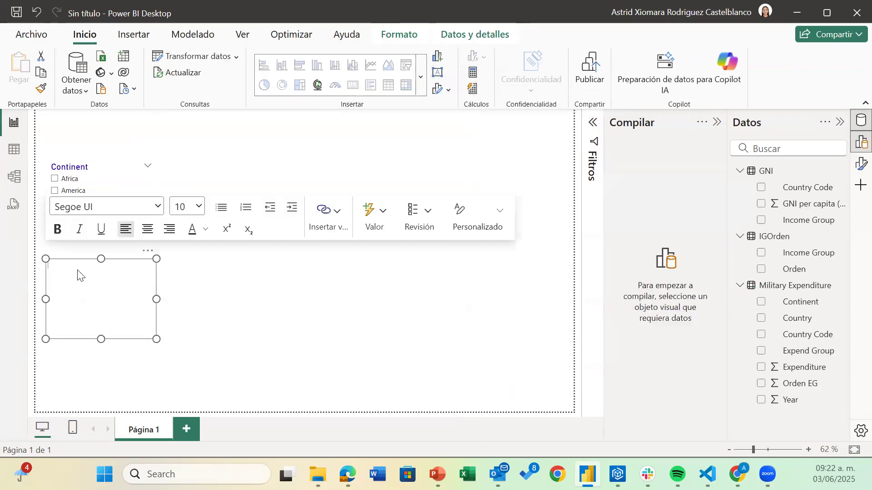
text(Gastos Militares)
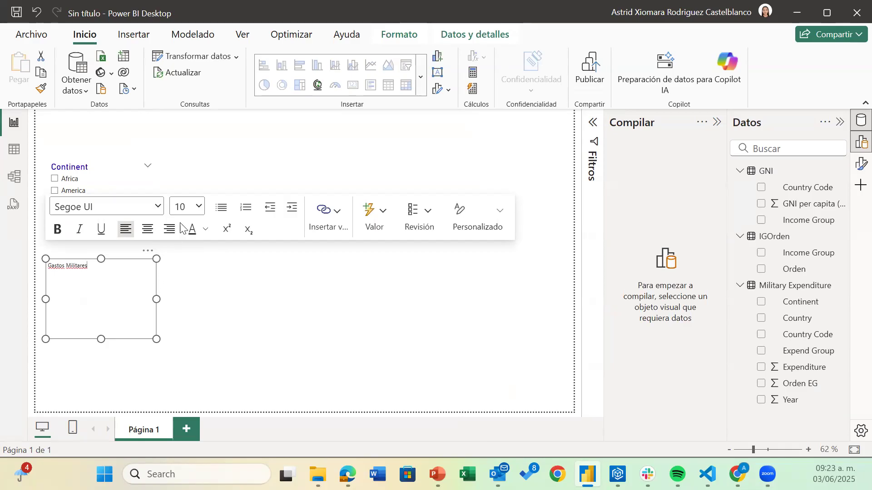
Step: Try to set the font size of the "Gastos Militares" text to 20
click(200, 208)
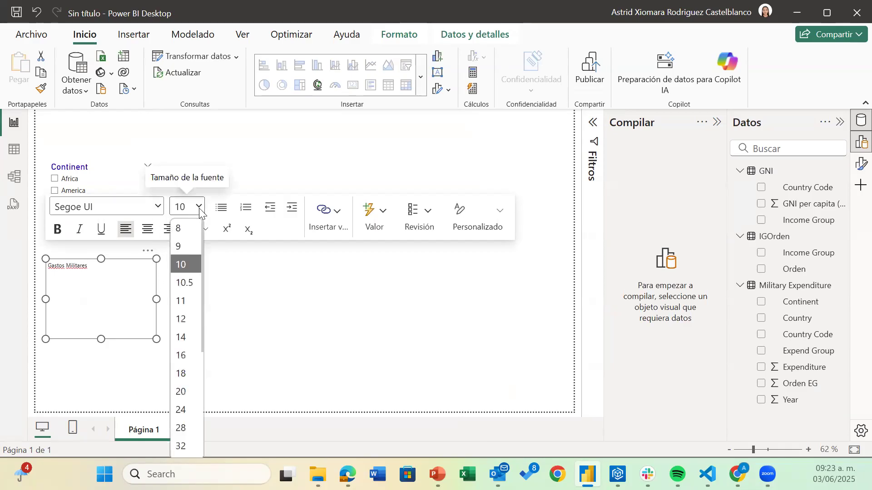
click(188, 390)
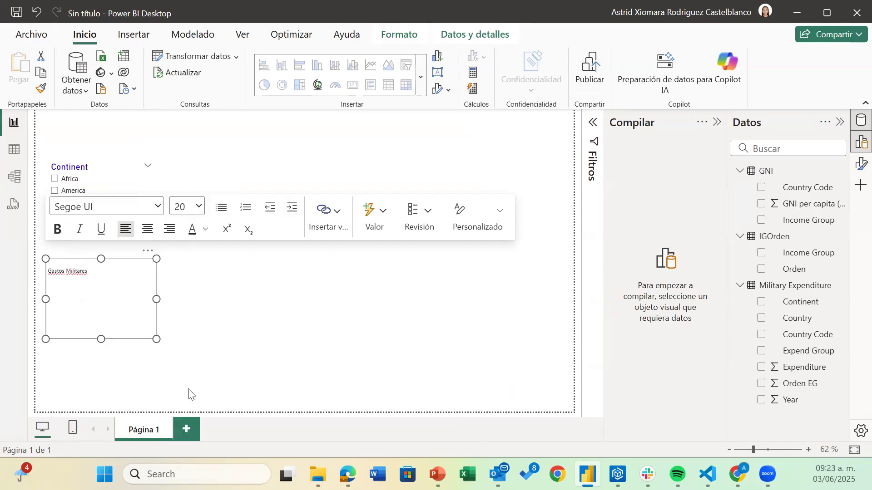
drag(95, 271, 44, 273)
click(86, 285)
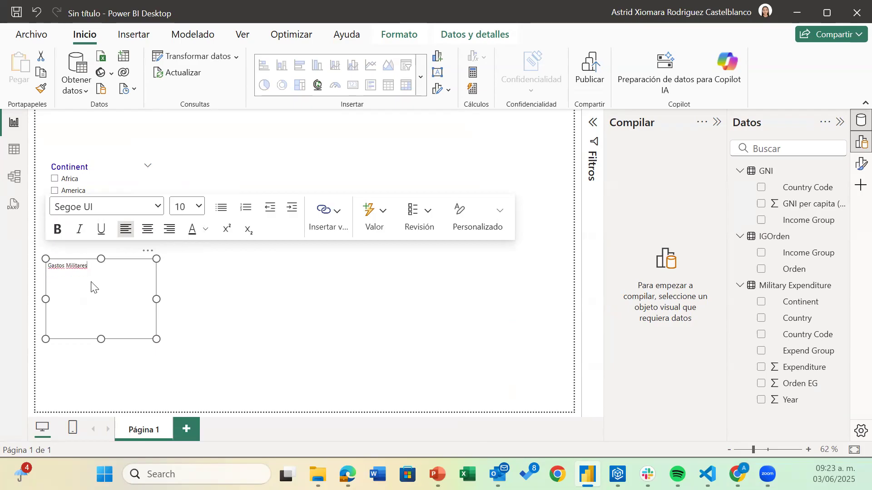
Step: Set the whole "Gastos Militares" text to font size 40 and widen its text box to about double its width
drag(94, 268, 46, 267)
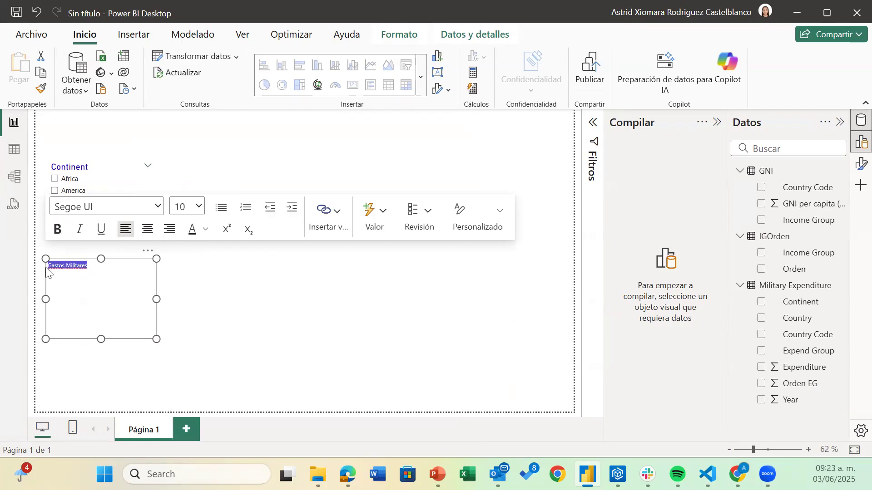
click(198, 208)
scroll(191, 359, down, 3)
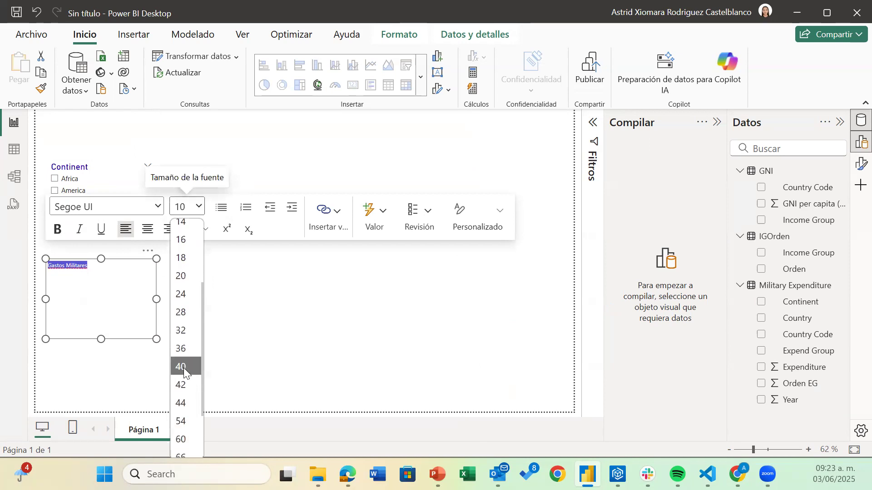
click(183, 368)
drag(156, 301, 276, 311)
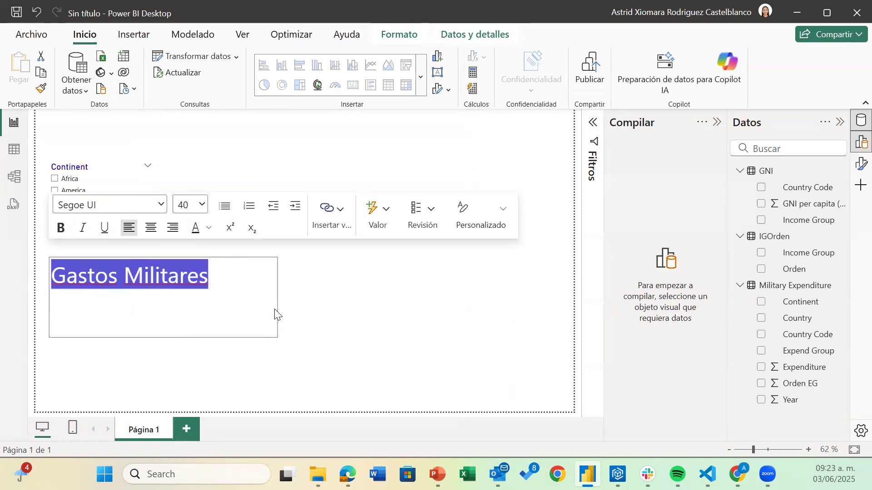
Step: Center the "Gastos Militares" text, make it bold, and shrink its text box's height to a single line
click(151, 228)
drag(163, 338, 162, 295)
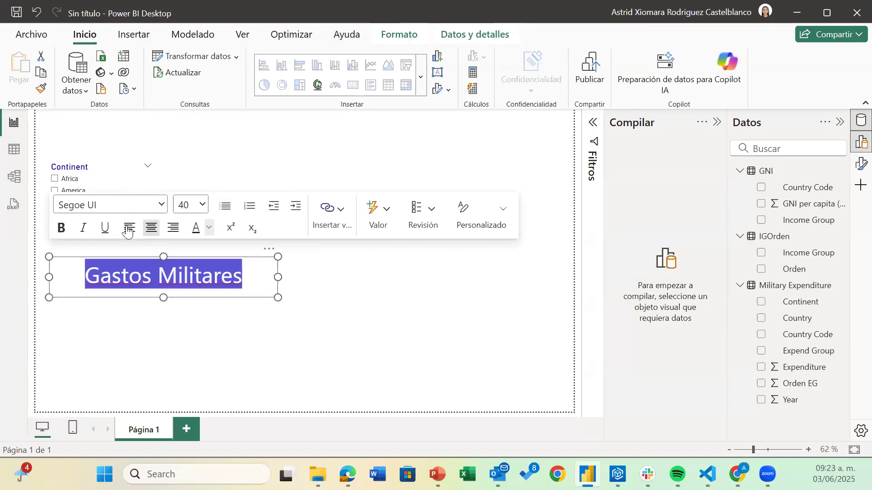
click(61, 228)
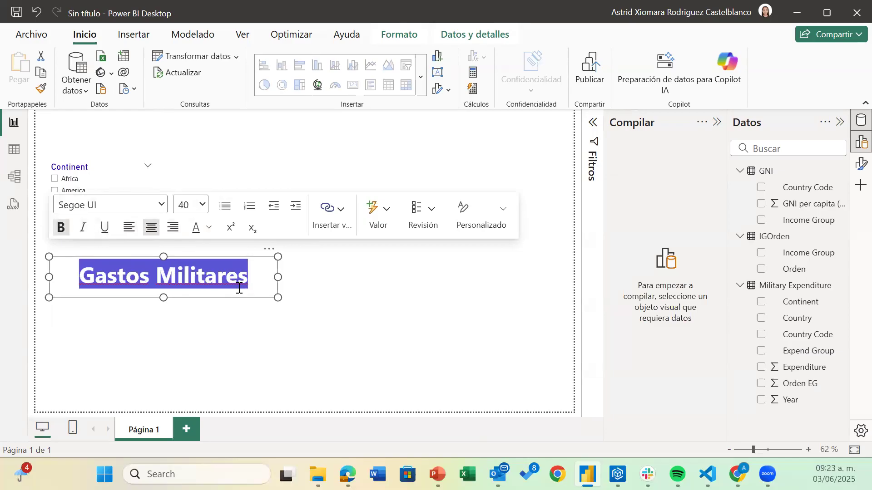
Step: Move the "Gastos Militares" text box to the top center of the report page as its title
click(330, 282)
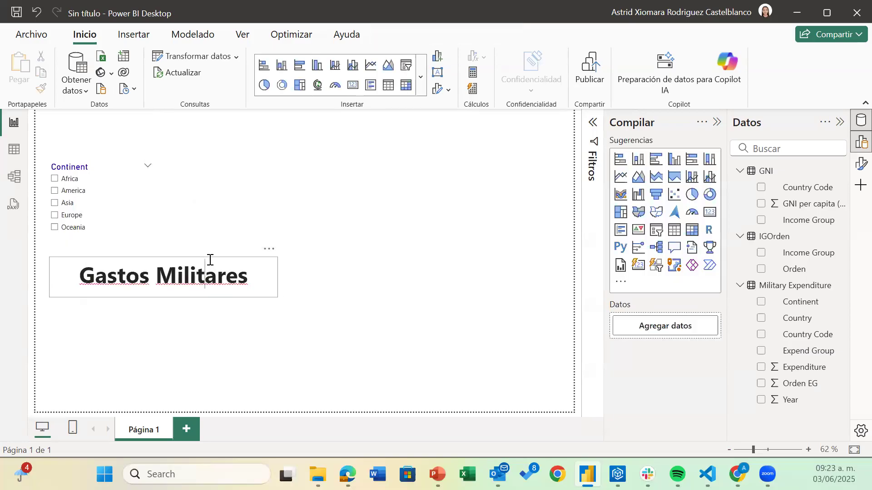
click(178, 260)
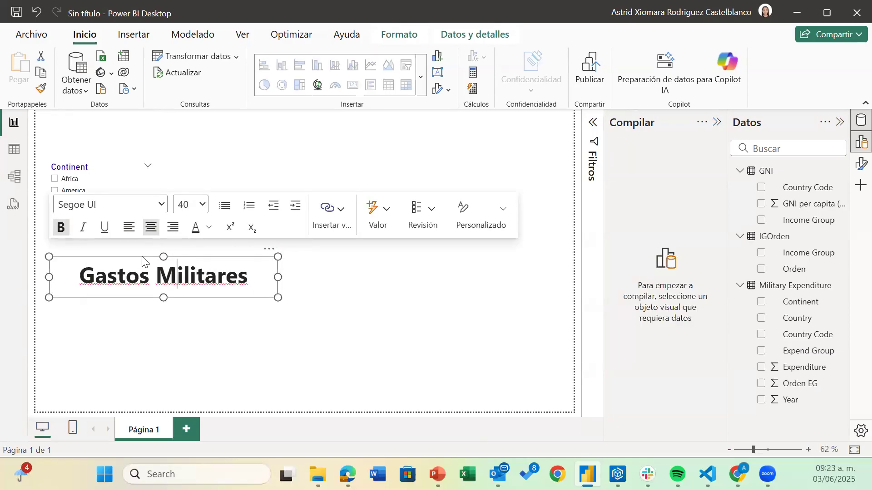
drag(142, 261, 269, 117)
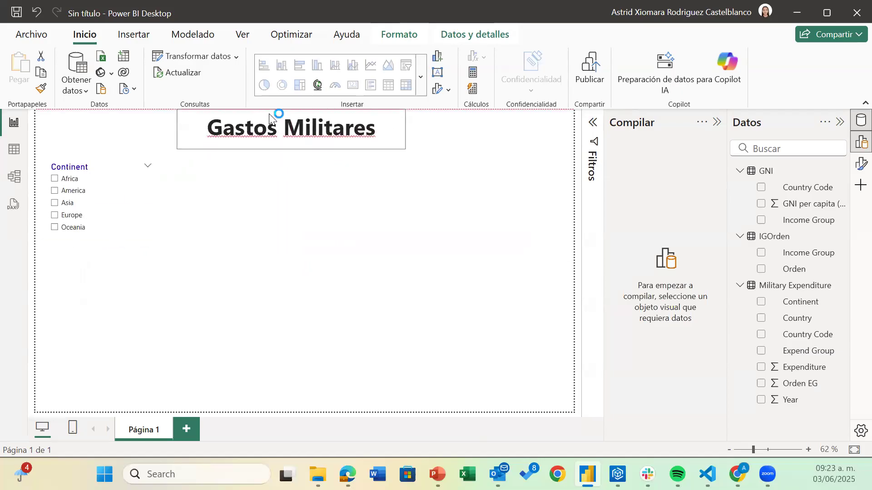
click(233, 290)
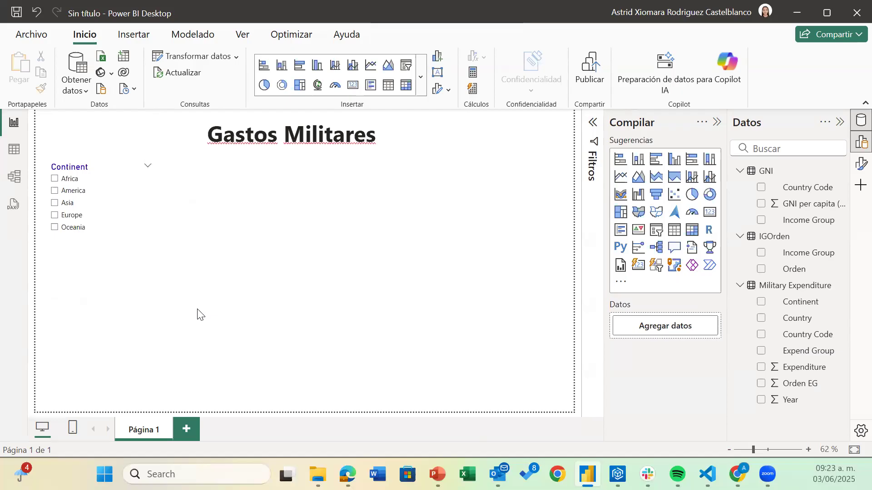
Step: Insert a table beneath the title, beside the Continent slicer, with Continent and two Expenditure columns from Military Expenditure
click(678, 235)
drag(426, 177, 218, 172)
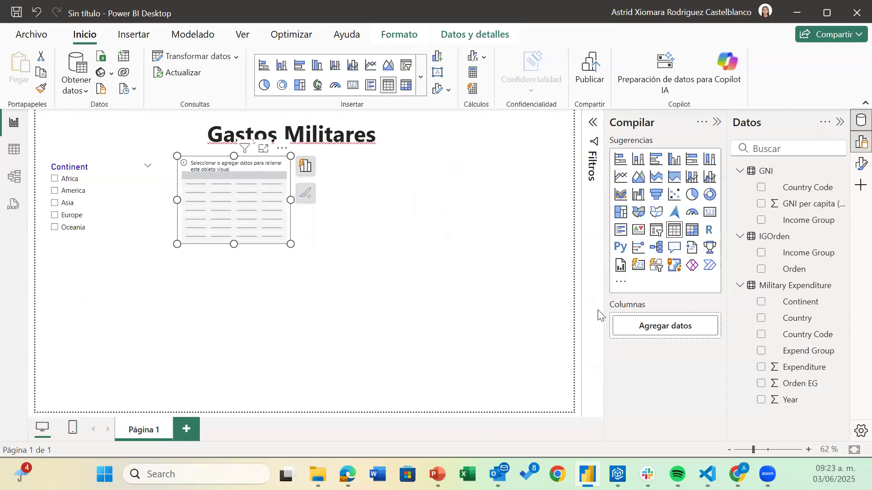
drag(800, 302, 670, 334)
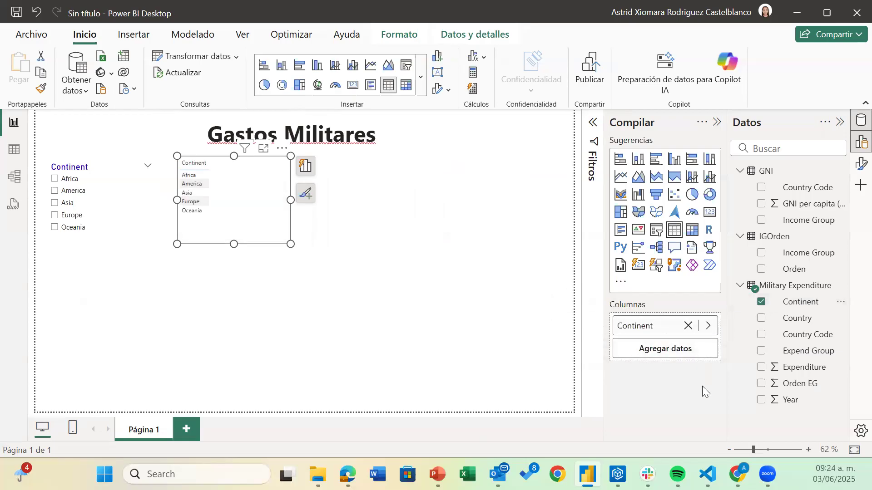
drag(805, 369, 683, 350)
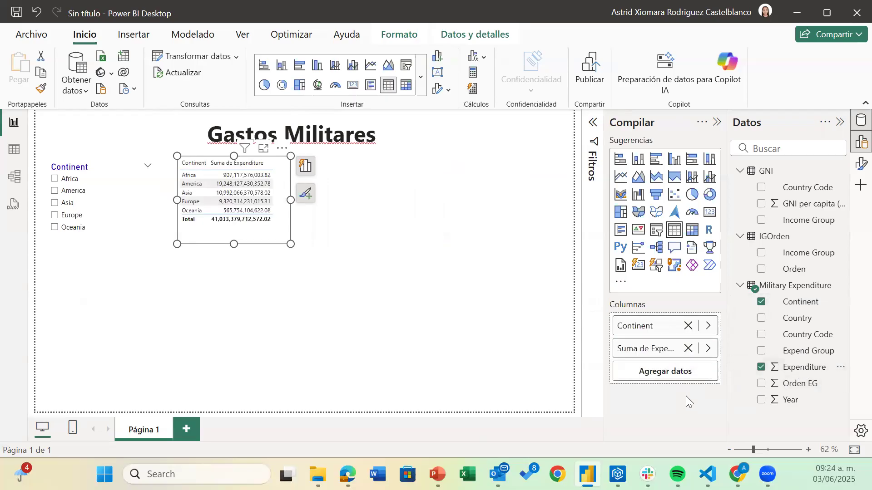
drag(811, 371, 681, 374)
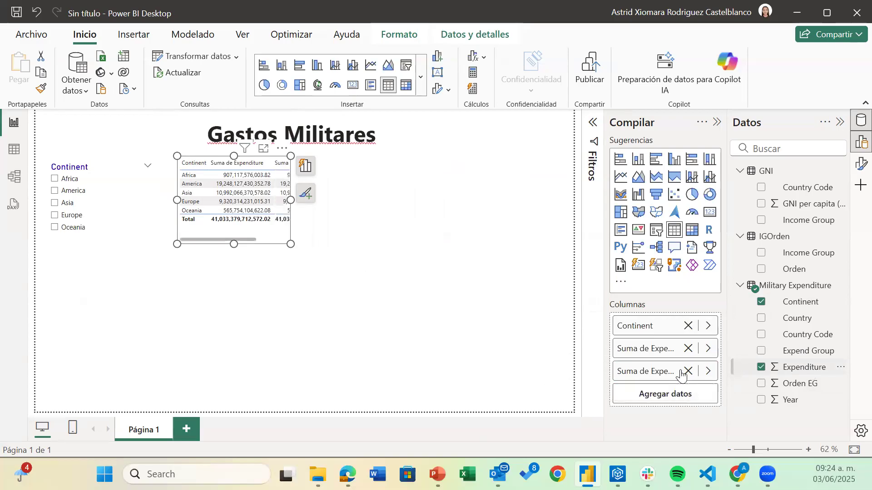
Step: Keep the table's first Expenditure column summarized as Suma and set the second one to Promedio
click(709, 349)
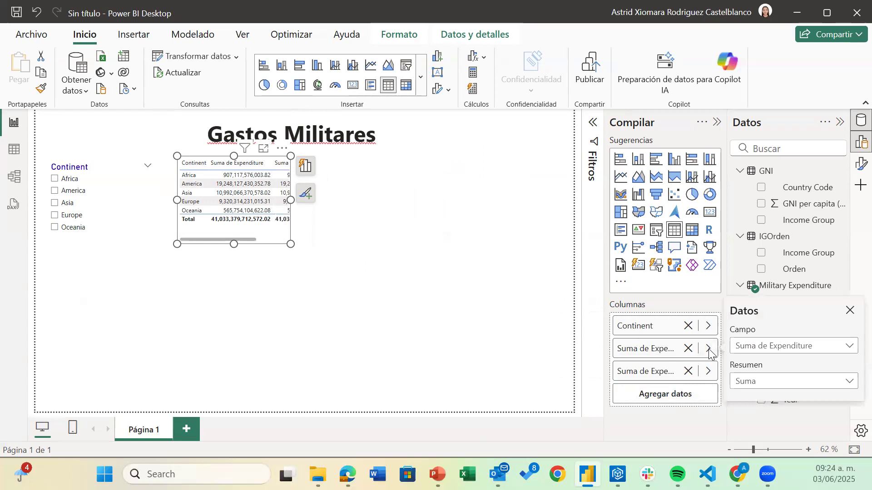
click(849, 382)
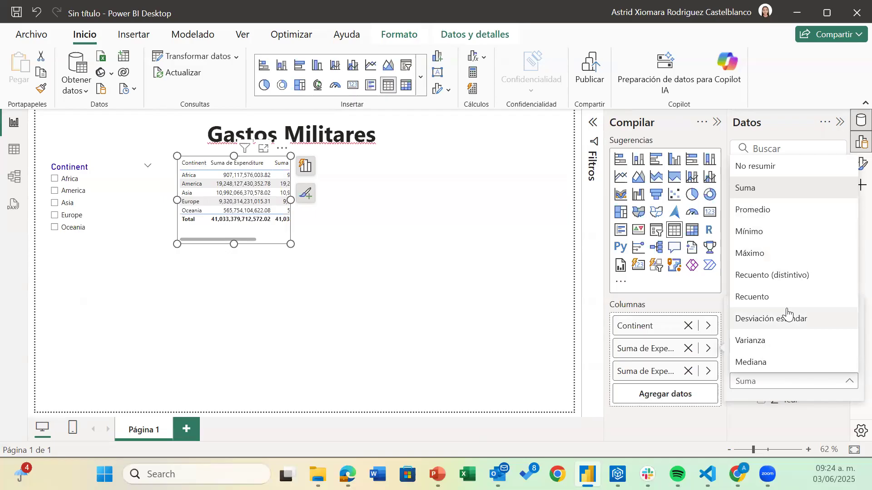
click(773, 194)
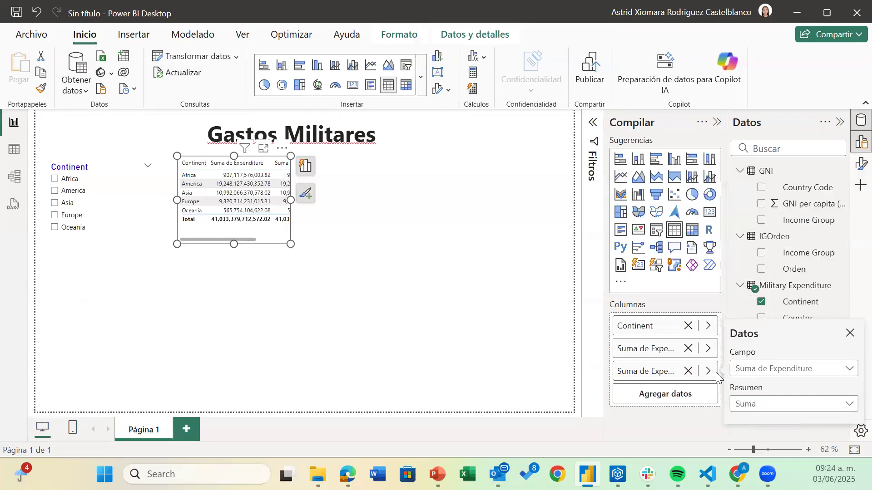
click(759, 404)
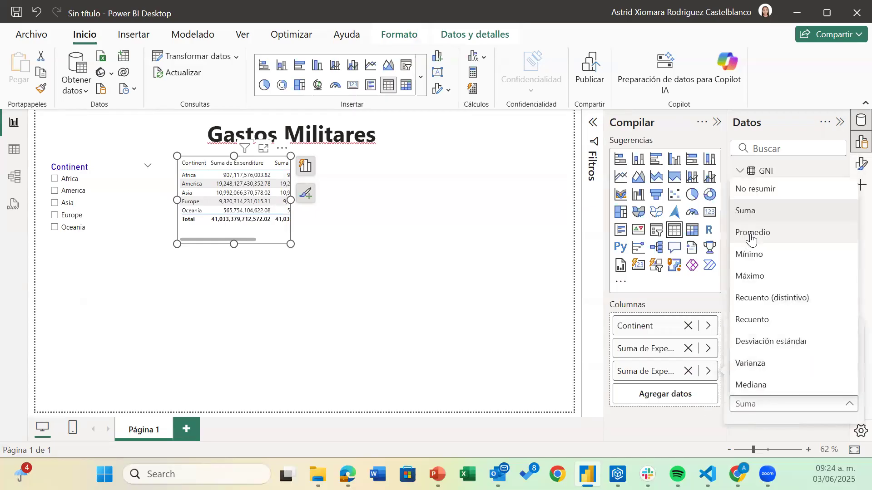
click(751, 233)
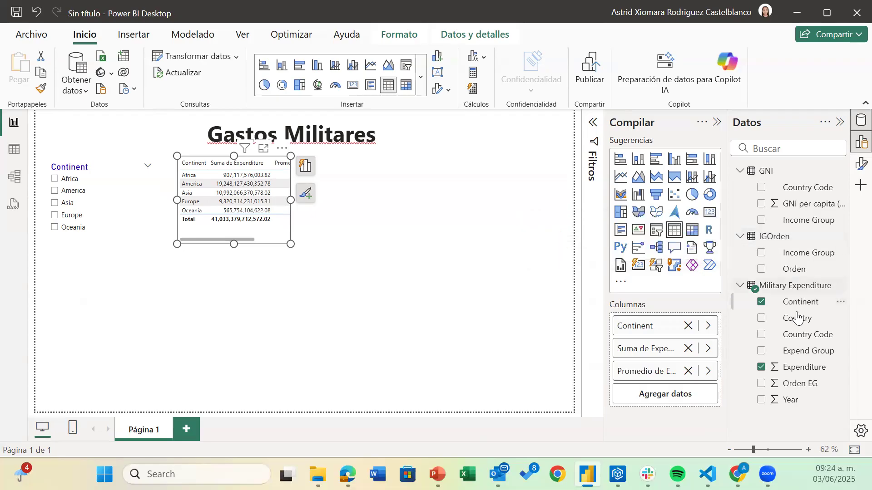
Step: Add the Country field of Military Expenditure as the table's fourth column, summarized as Recuento
drag(794, 319, 675, 395)
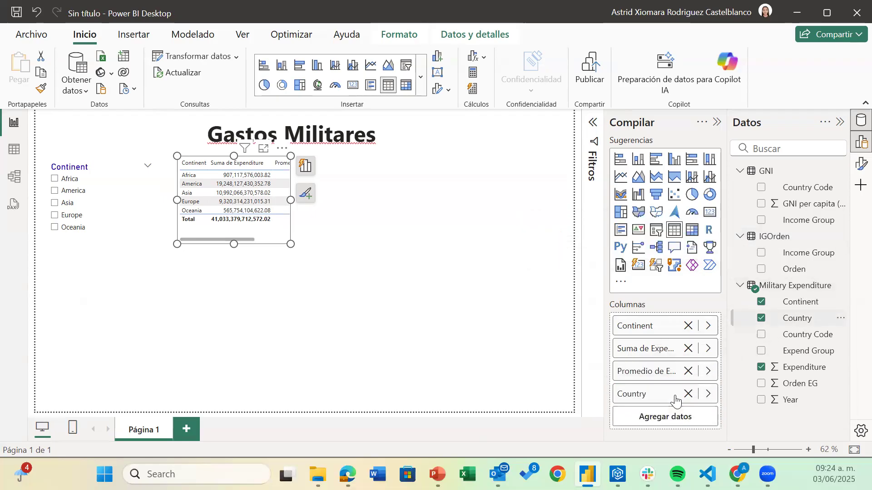
click(709, 394)
click(775, 427)
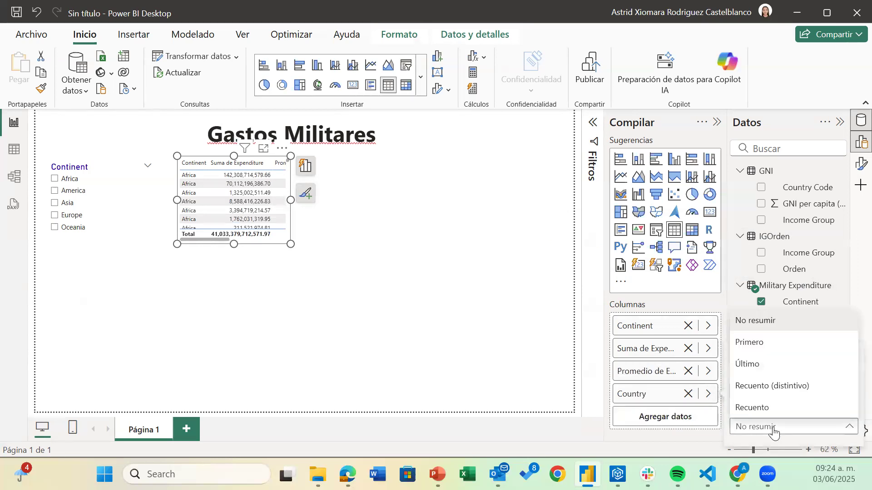
click(759, 407)
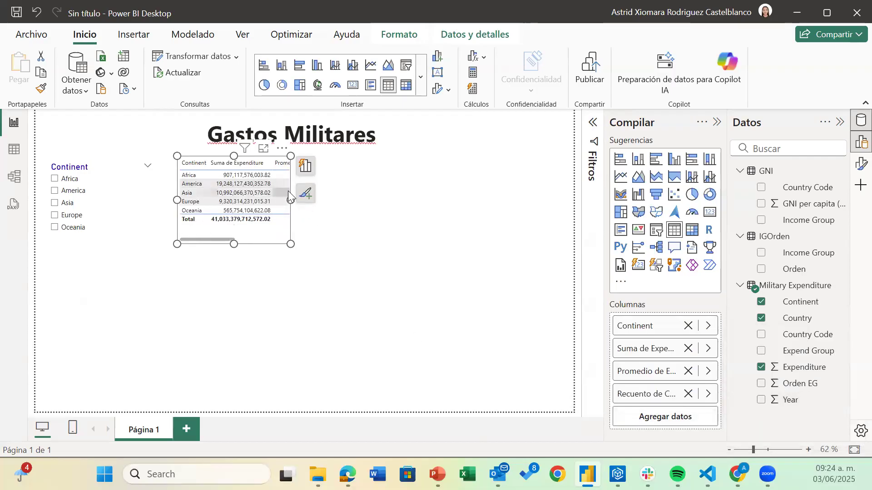
Step: Widen the table until all four columns fit, and sort it by Suma de Expenditure in descending order
drag(290, 199, 408, 206)
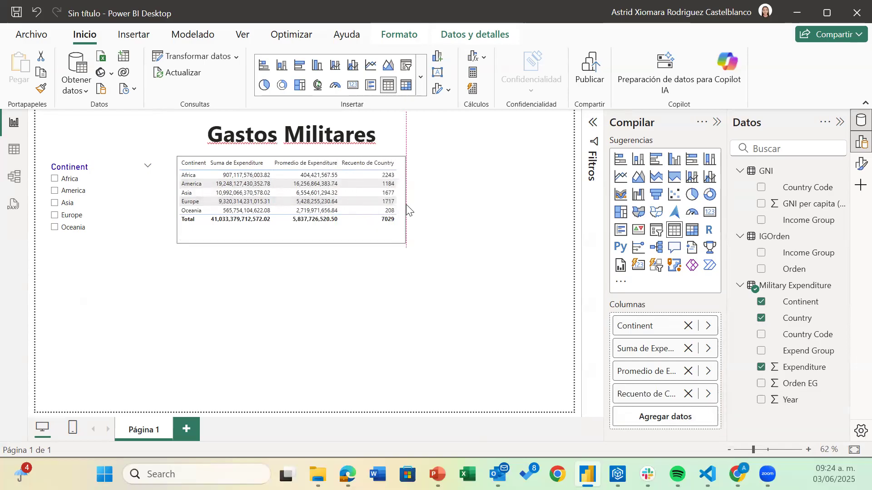
click(346, 199)
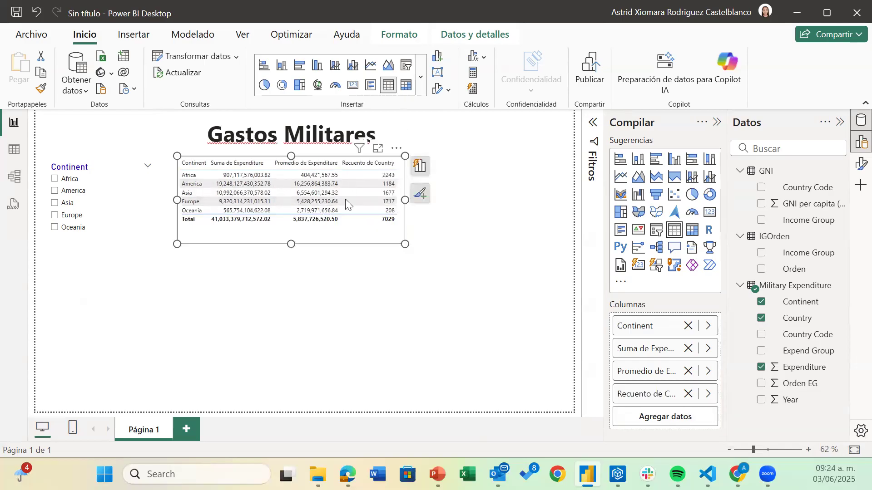
click(245, 163)
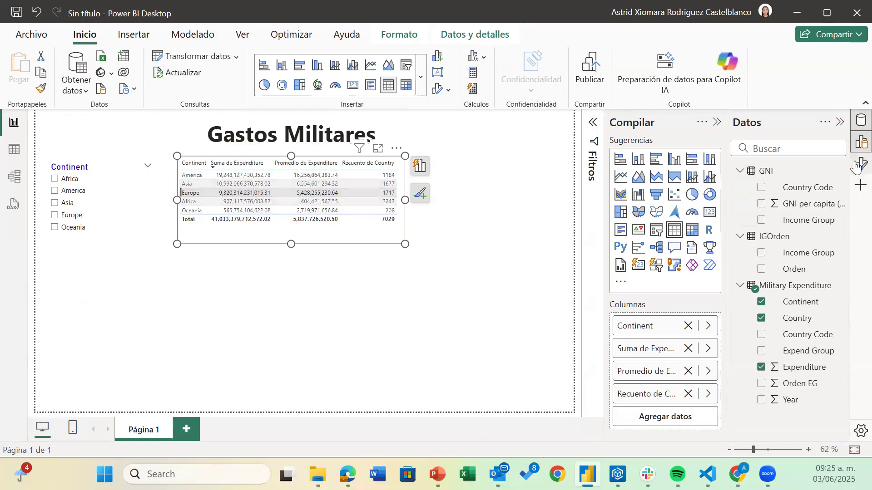
Step: Show the table's formatting options and shrink the table's height to fit its rows
click(859, 165)
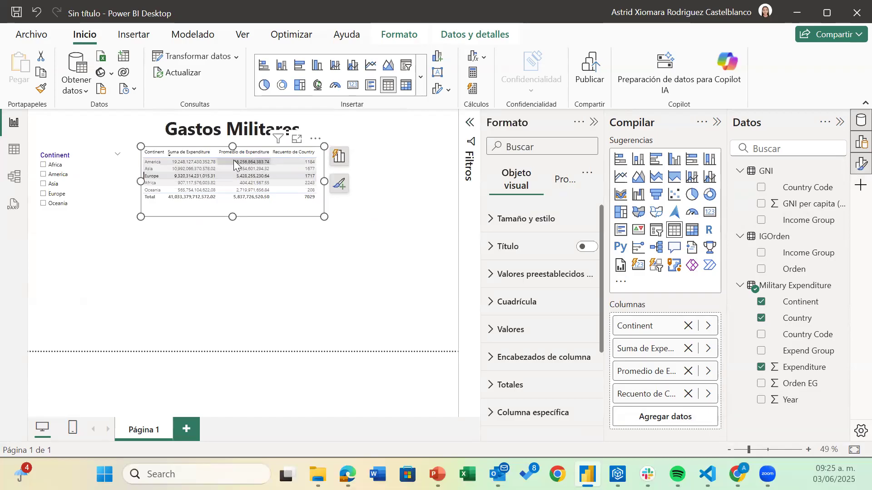
drag(232, 217, 231, 207)
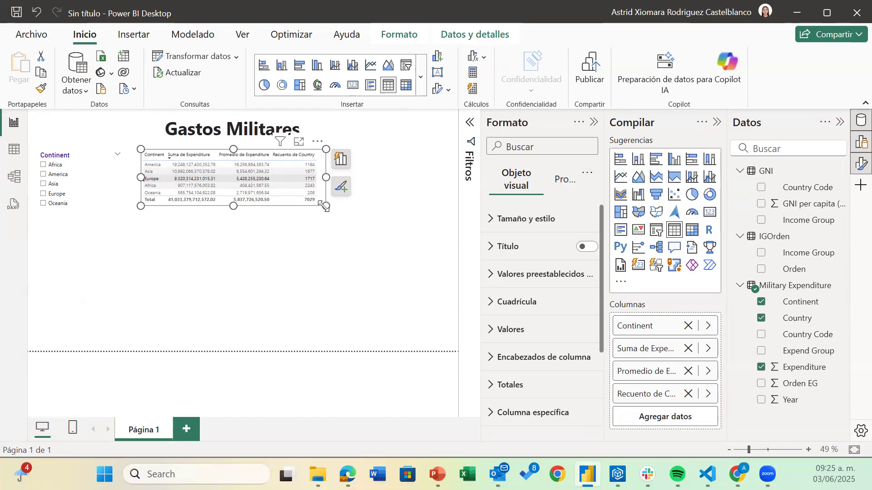
Step: Try a larger size for the table, return it to its compact size, and sort it by Promedio de Expenditure in ascending order
drag(325, 208, 341, 216)
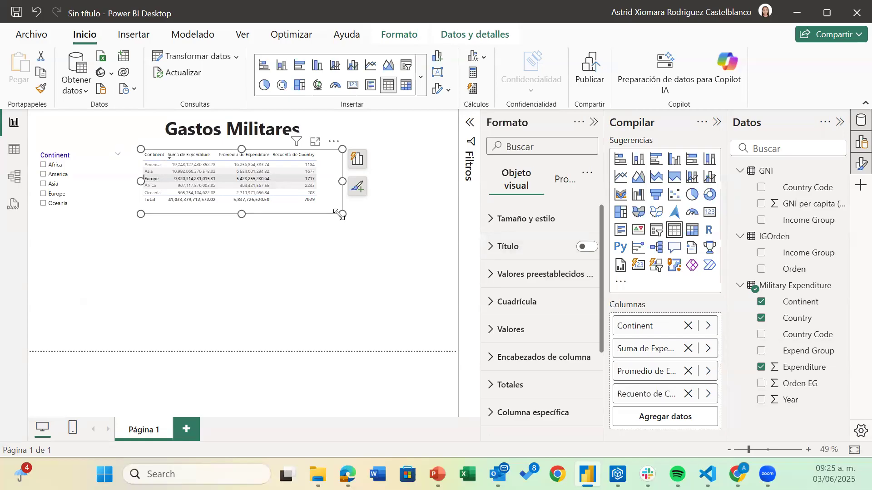
drag(342, 216, 328, 212)
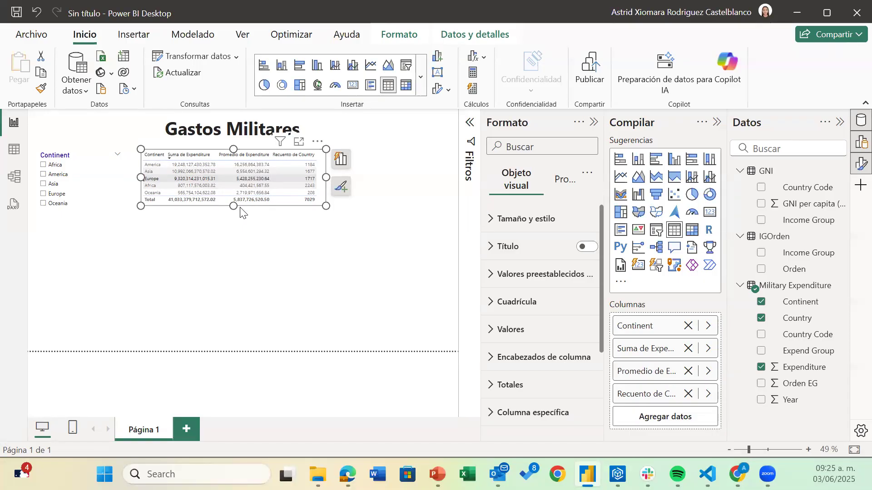
click(250, 155)
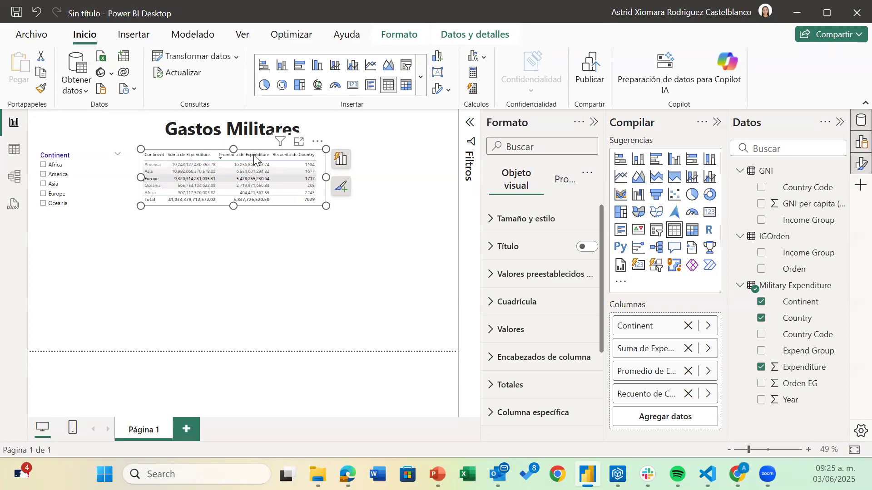
click(253, 155)
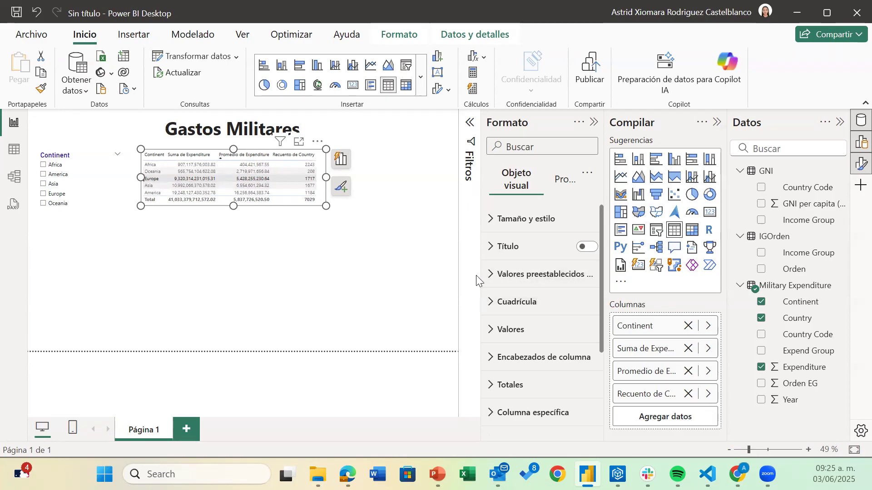
Step: Examine the table's general properties, covering data format, header icons, tooltip information and alternative text
click(555, 181)
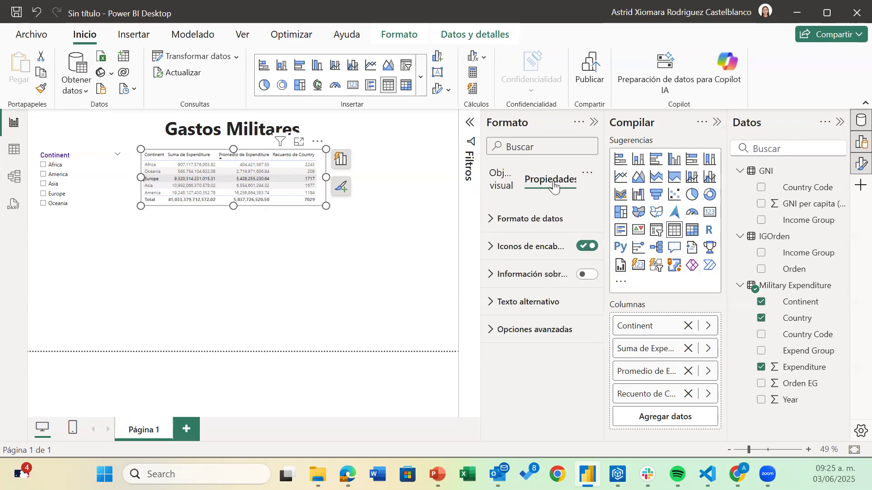
click(587, 175)
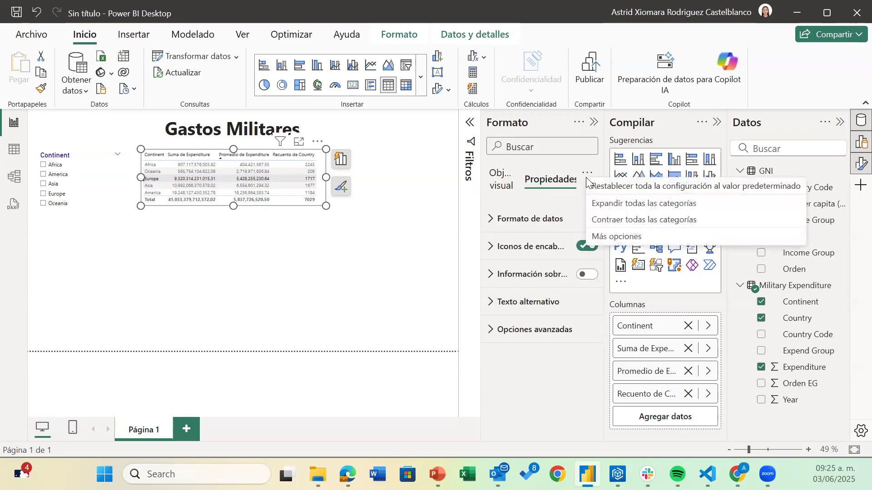
click(559, 183)
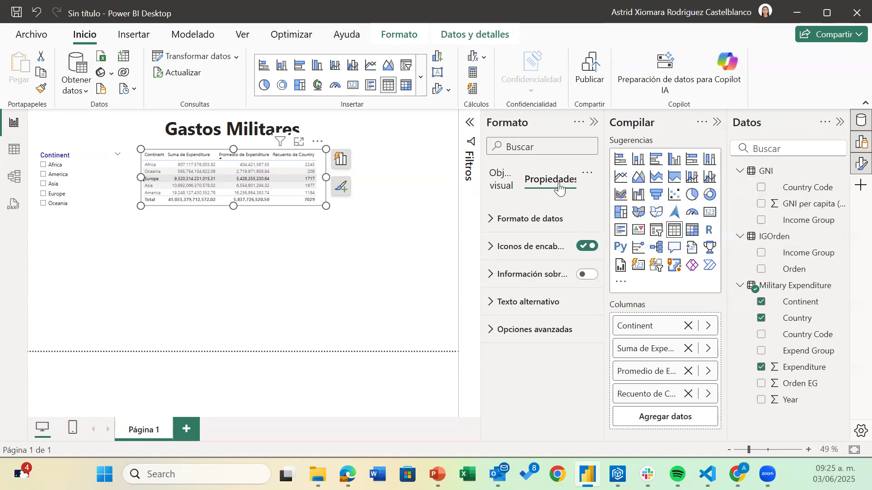
click(491, 221)
scroll(513, 271, down, 1)
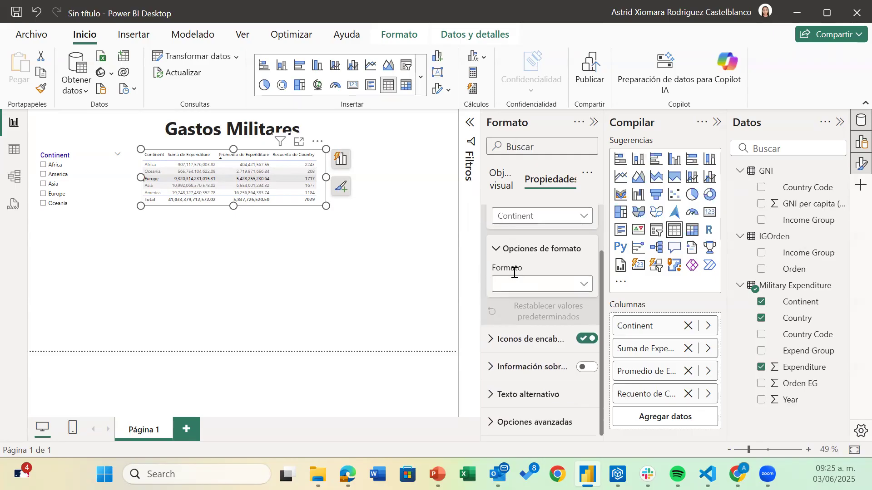
click(494, 346)
scroll(494, 341, down, 6)
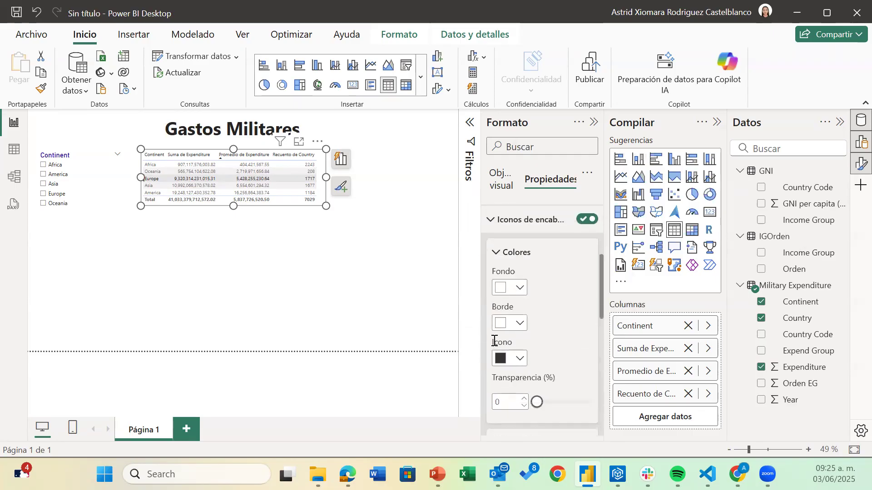
scroll(494, 341, down, 7)
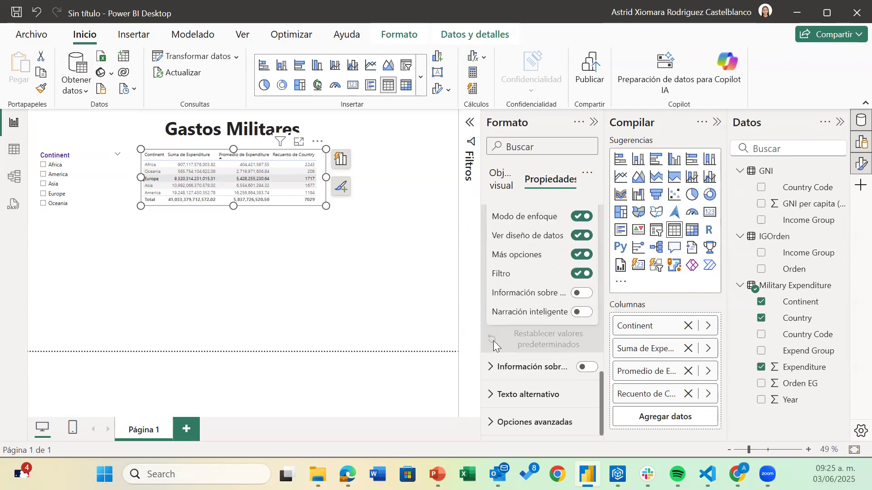
click(491, 368)
scroll(490, 375, down, 3)
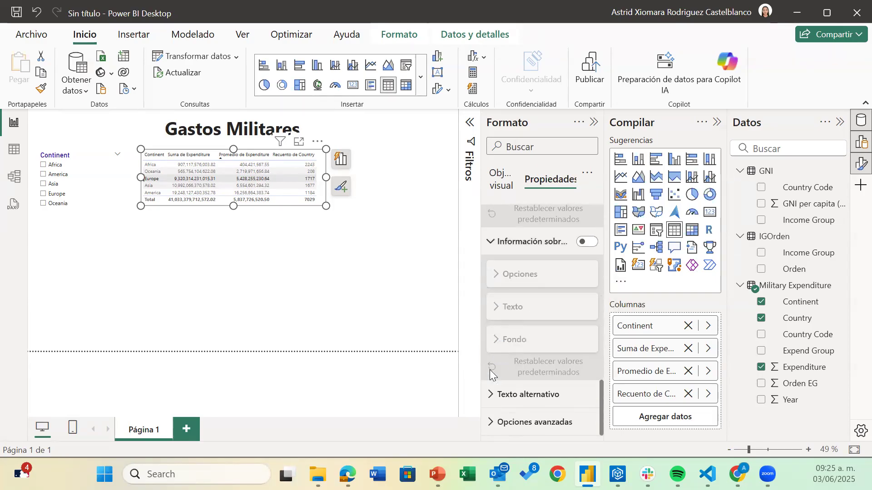
scroll(491, 392, down, 3)
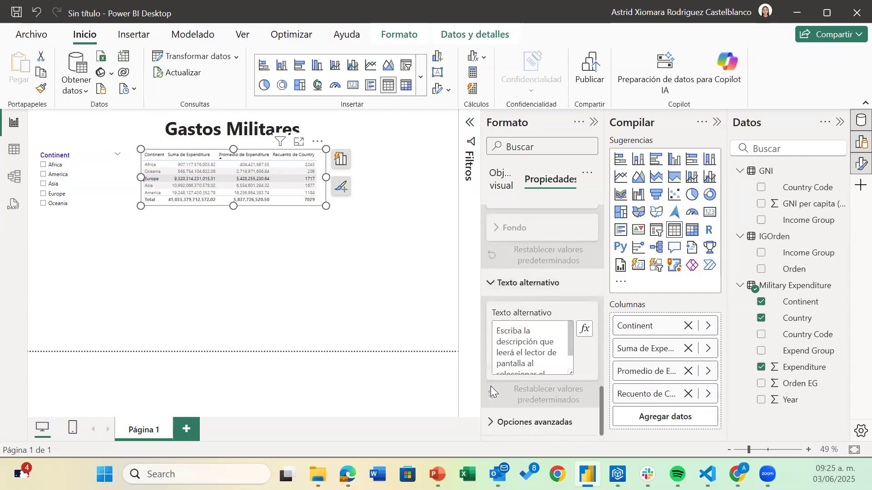
Step: Set the table's column headers to font size 12 with dark blue text
click(507, 191)
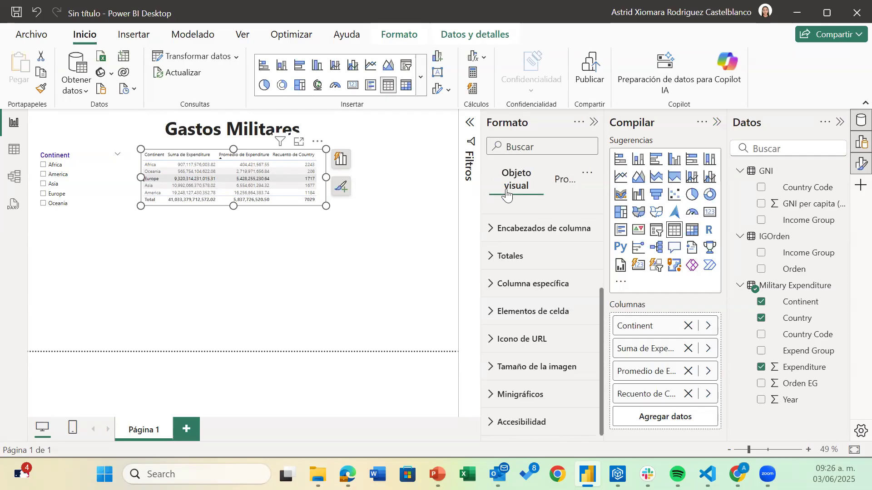
click(492, 234)
click(588, 294)
click(587, 294)
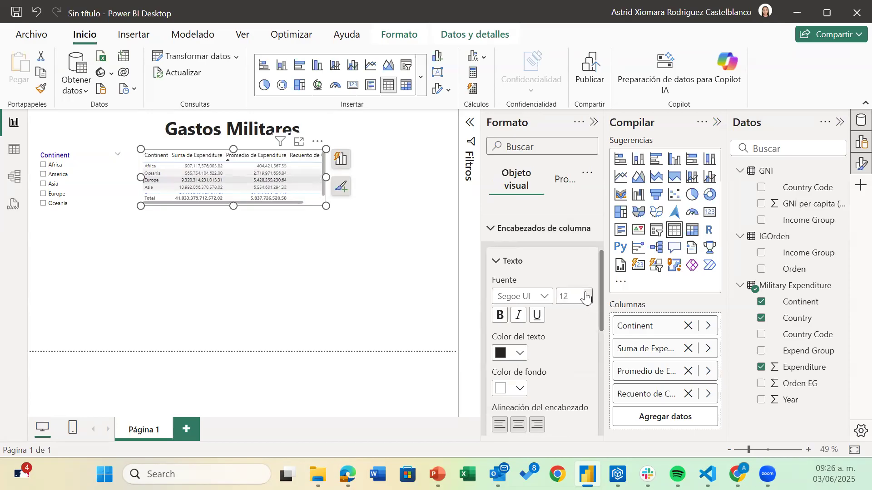
click(519, 353)
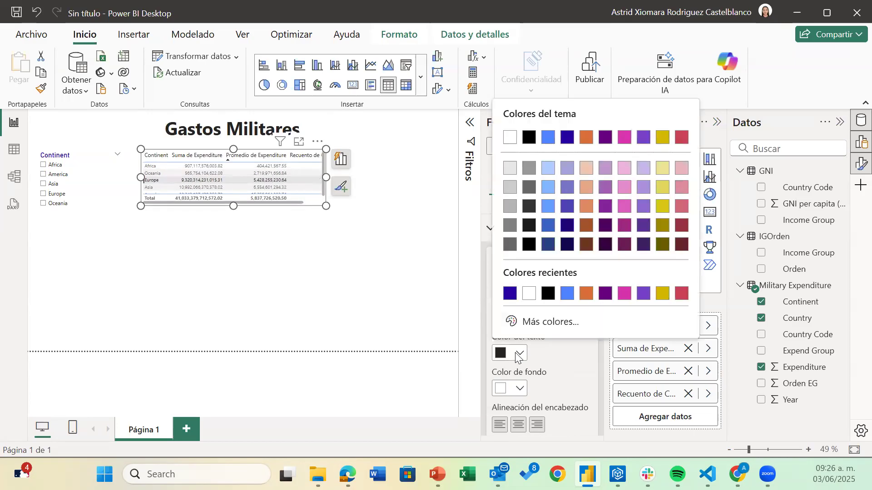
click(509, 294)
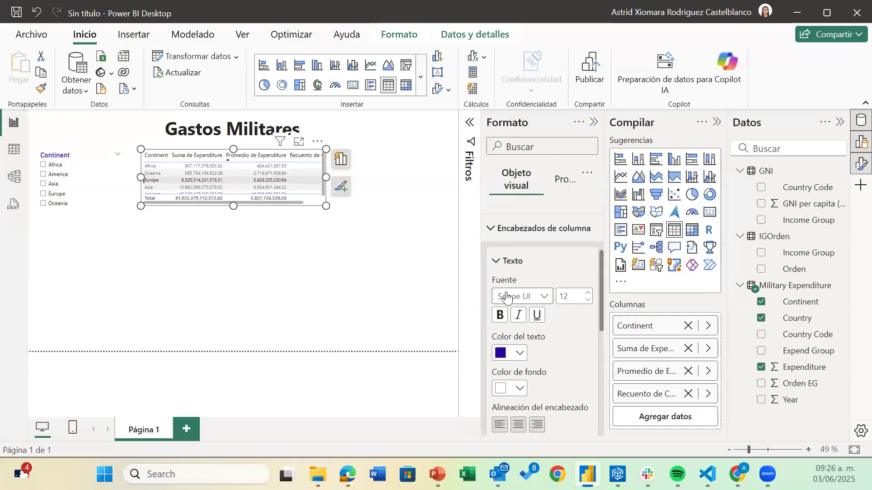
Step: Review the remaining column header options and the label, font and color options for the table's totals
scroll(565, 374, down, 3)
scroll(564, 374, down, 5)
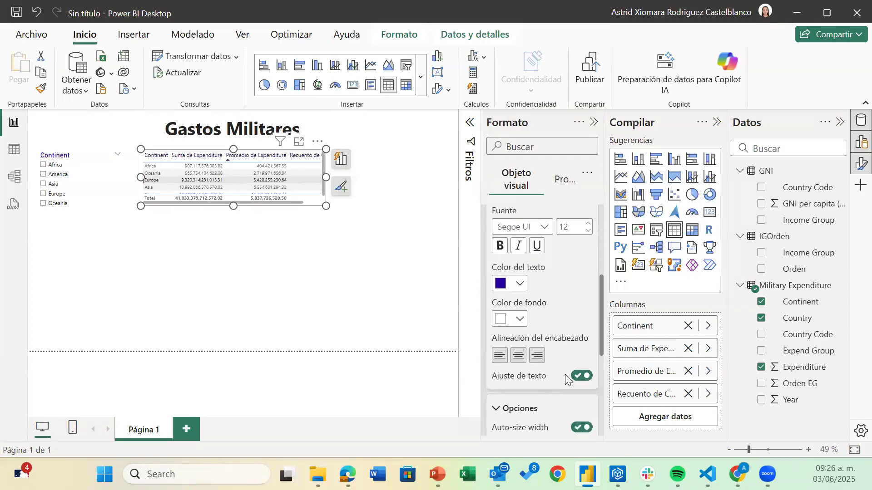
scroll(565, 376, down, 1)
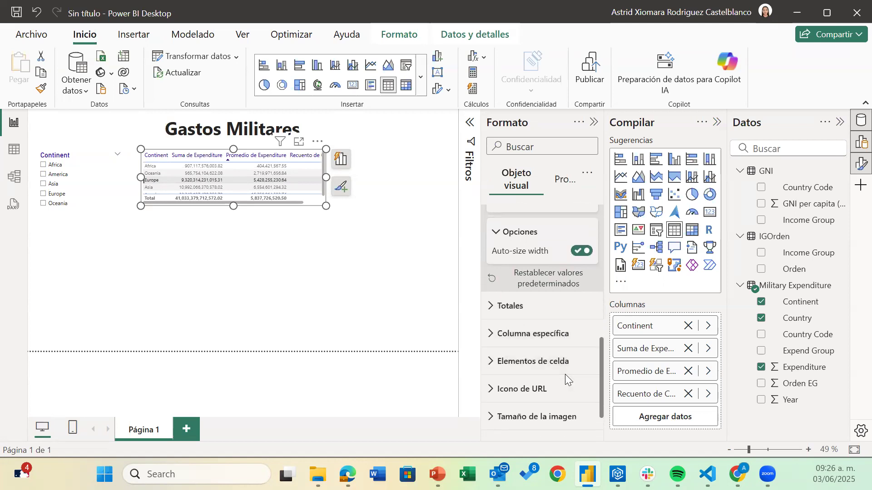
click(491, 306)
scroll(490, 306, down, 5)
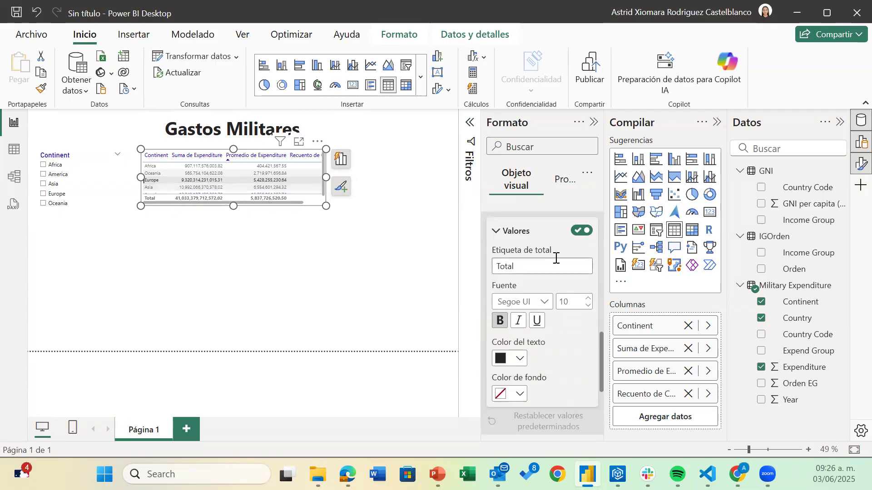
scroll(531, 301, down, 5)
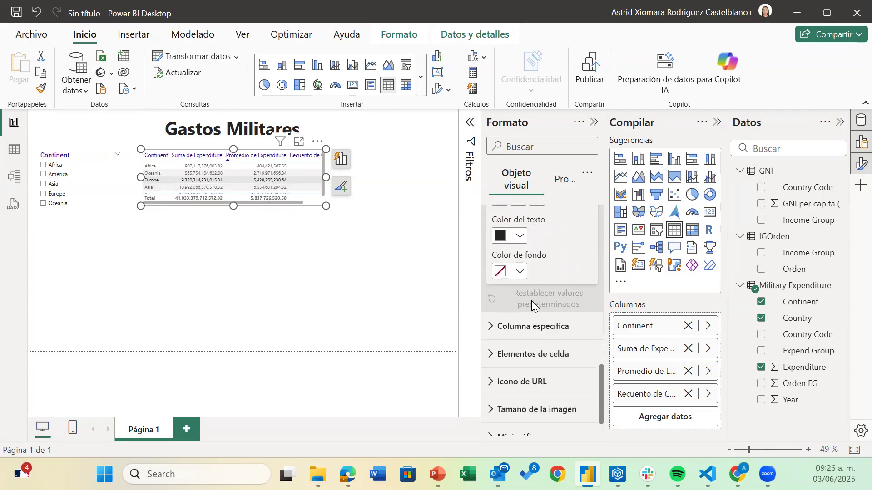
Step: Examine the specific-column options for the Promedio de Expenditure series, including colors, alignment, display units and decimal places
click(531, 313)
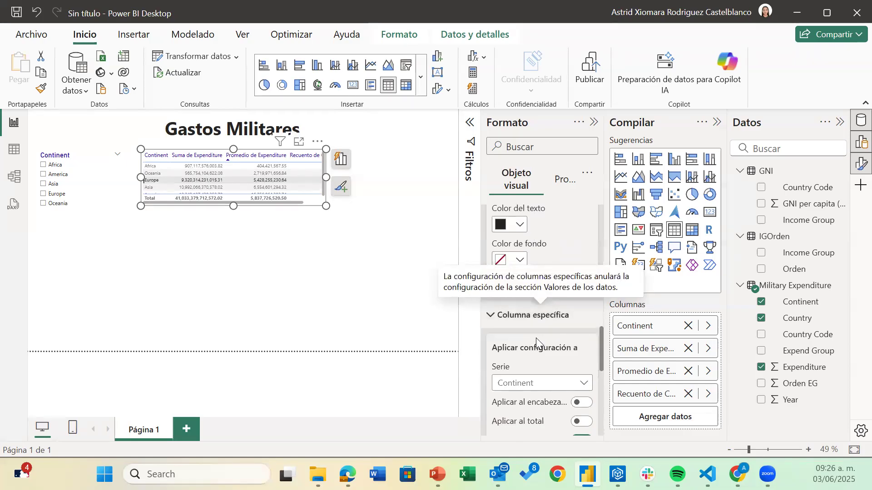
scroll(535, 338, down, 3)
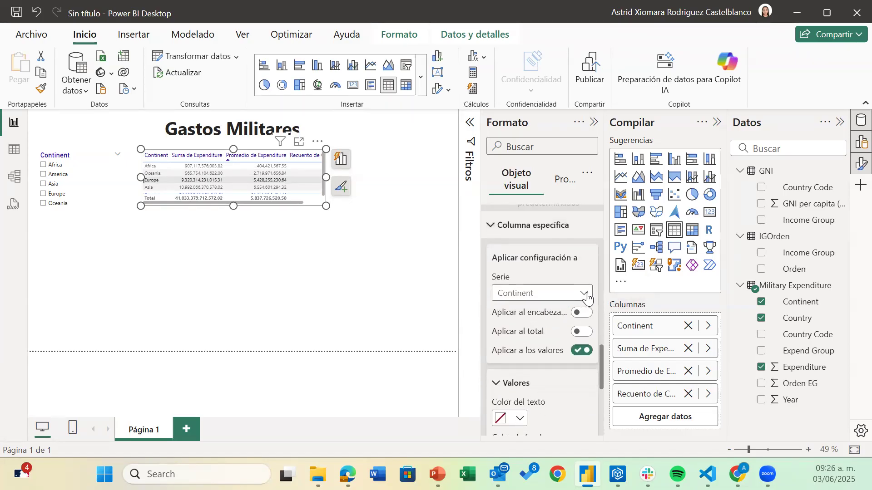
click(587, 295)
click(571, 341)
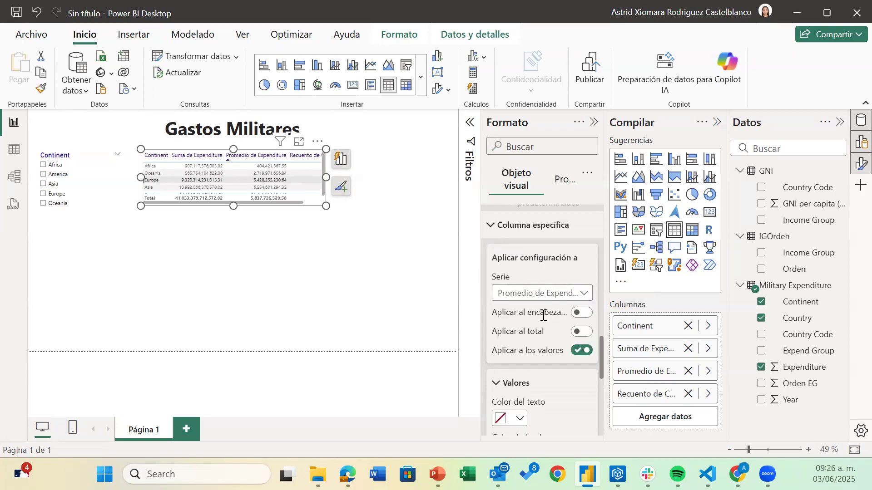
scroll(527, 343, down, 3)
scroll(535, 347, down, 3)
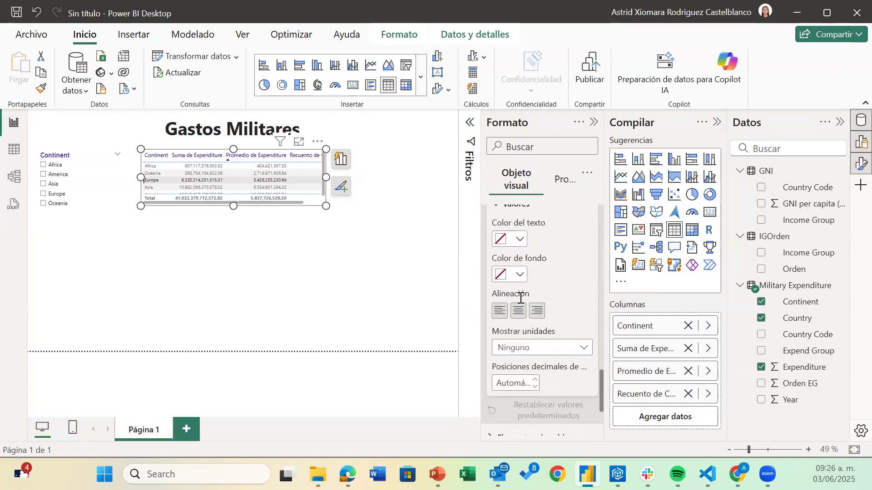
scroll(520, 298, down, 3)
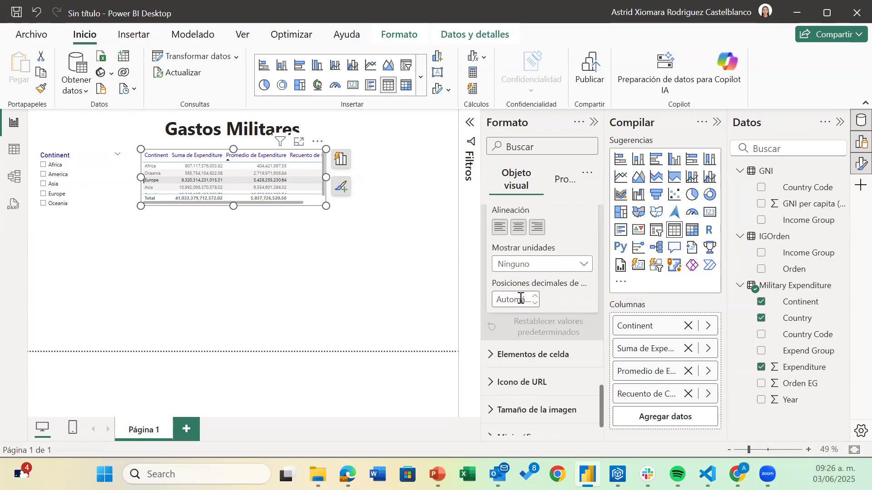
scroll(520, 299, up, 8)
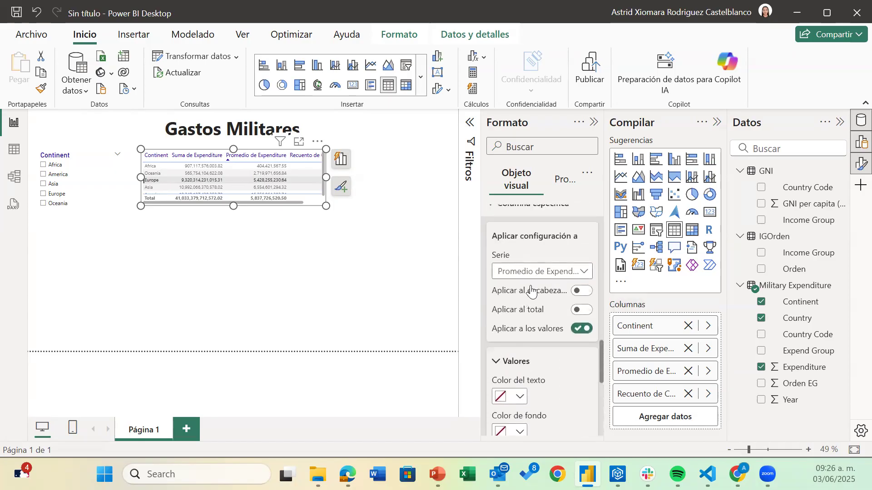
scroll(520, 299, down, 5)
scroll(519, 301, down, 4)
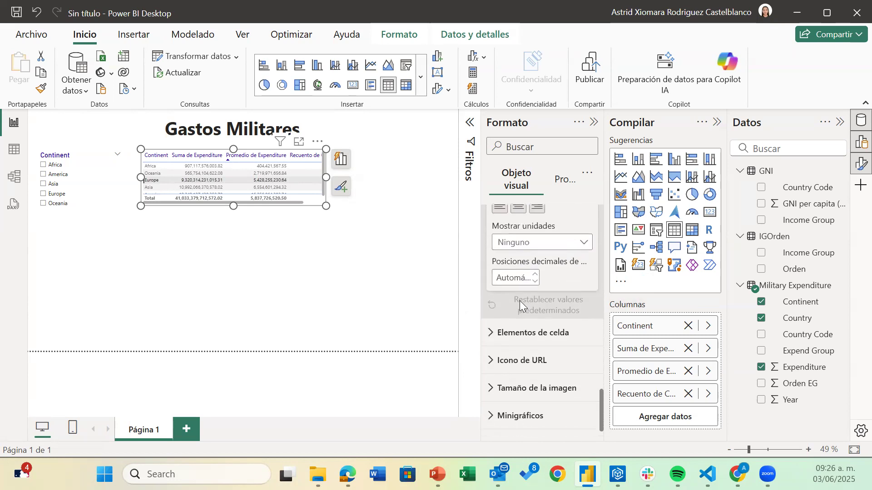
Step: Turn on data bars in the cell elements of the Promedio de Expenditure series
click(526, 338)
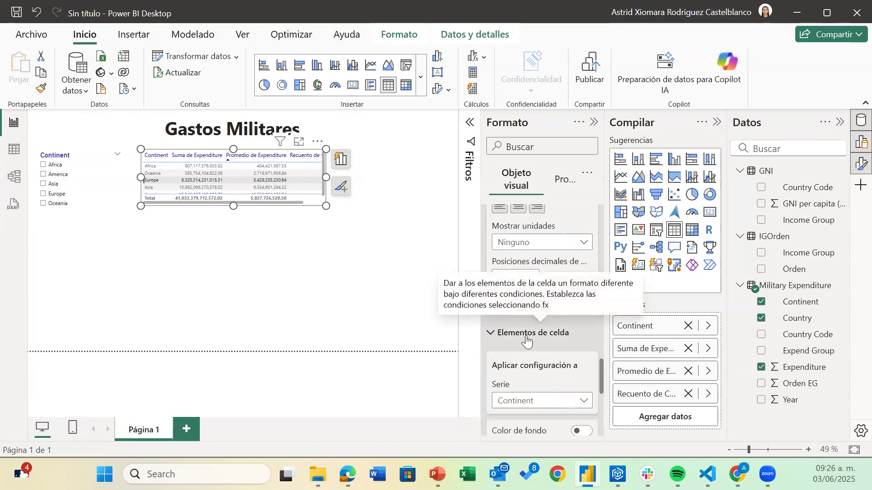
scroll(526, 336, down, 3)
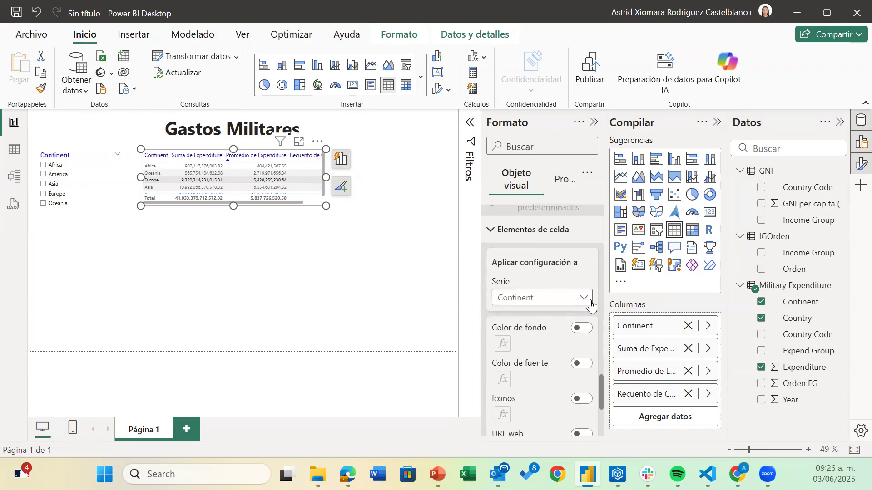
click(584, 298)
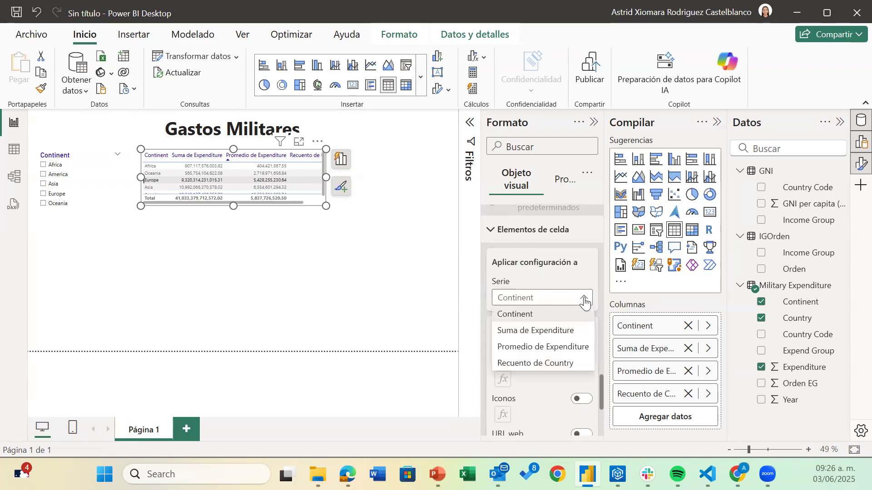
click(570, 349)
scroll(570, 350, down, 2)
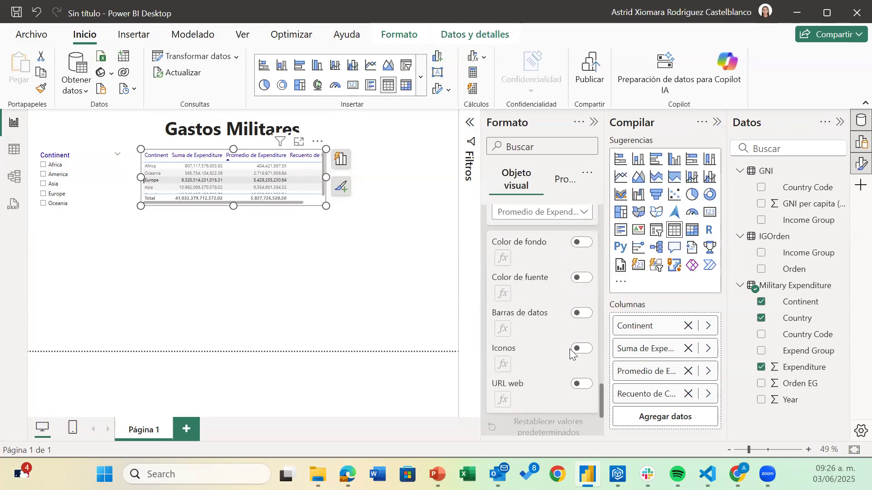
click(584, 313)
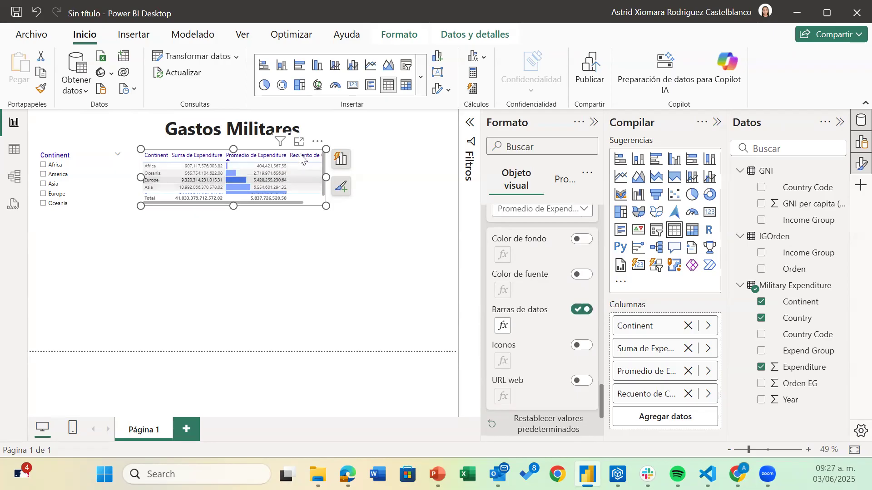
Step: Increase the table's height to fit all its rows and narrow the Promedio de Expenditure column
drag(326, 207, 326, 222)
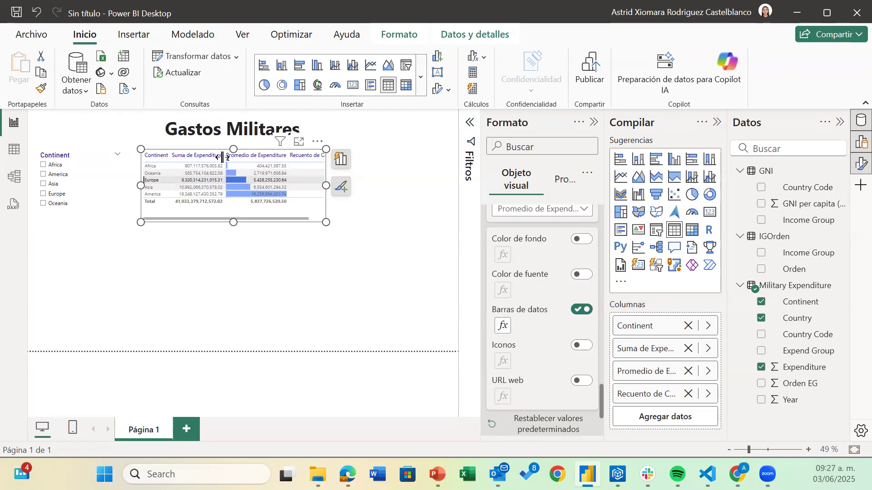
mouse_move(222, 157)
mouse_down()
mouse_move(212, 157)
mouse_move(224, 161)
mouse_up()
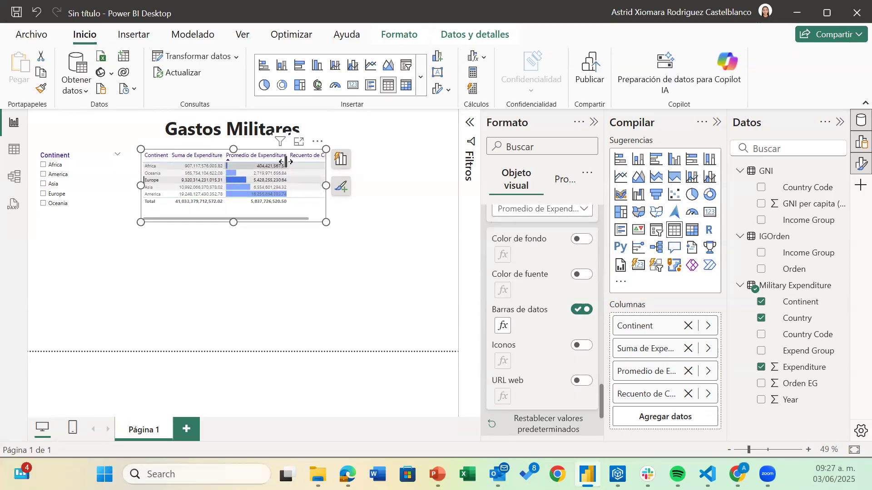
drag(286, 159, 274, 156)
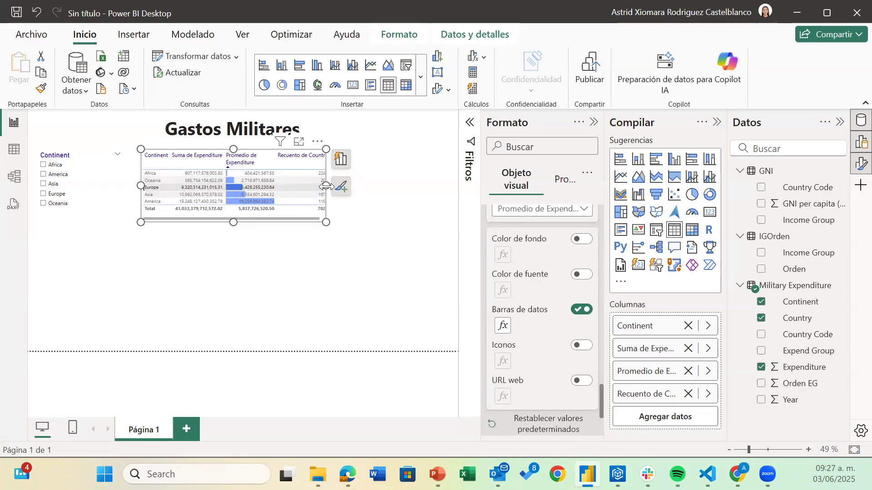
Step: Narrow the summary table to fit its columns and sort it by Promedio de Expenditure in descending order
mouse_move(326, 185)
mouse_down()
mouse_move(357, 183)
mouse_move(318, 162)
mouse_move(307, 163)
mouse_move(311, 180)
mouse_up()
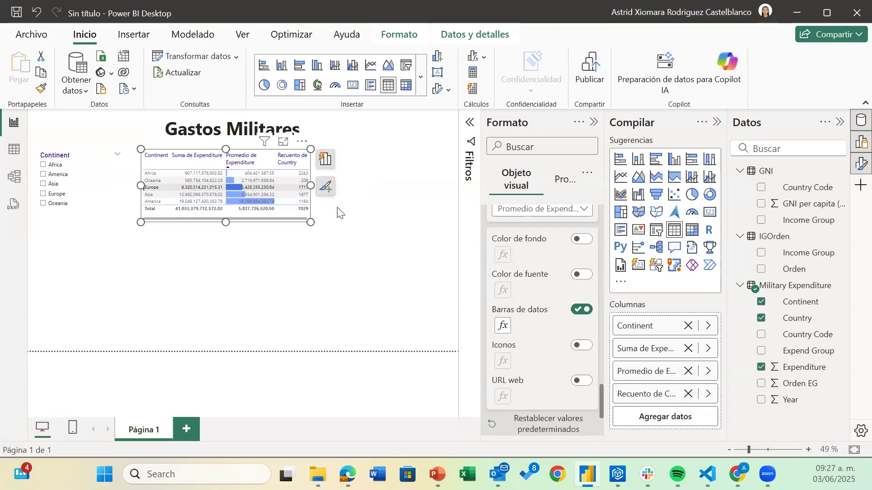
click(338, 210)
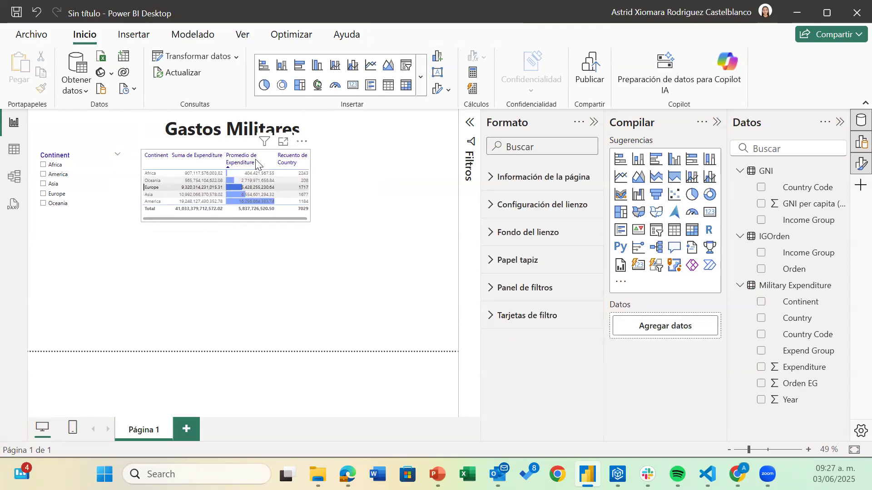
click(241, 159)
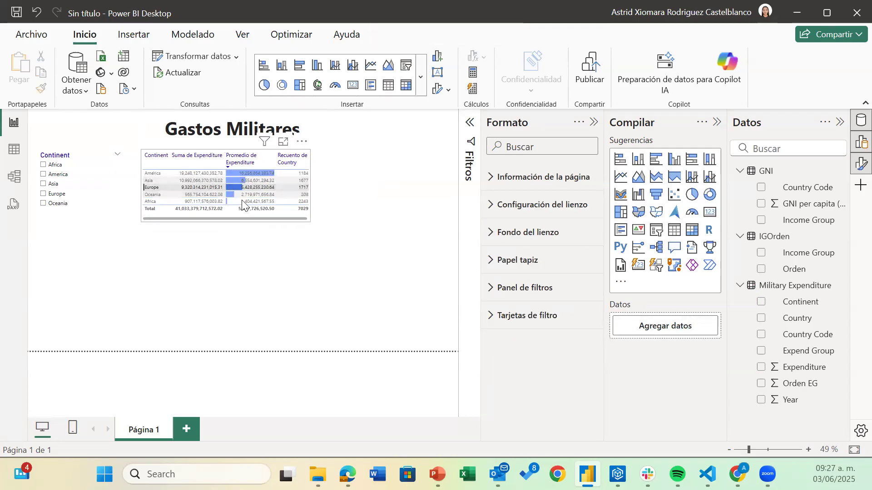
Step: Move the summary table closer to the Continent slicer to free space beside it
click(205, 154)
drag(197, 155, 180, 154)
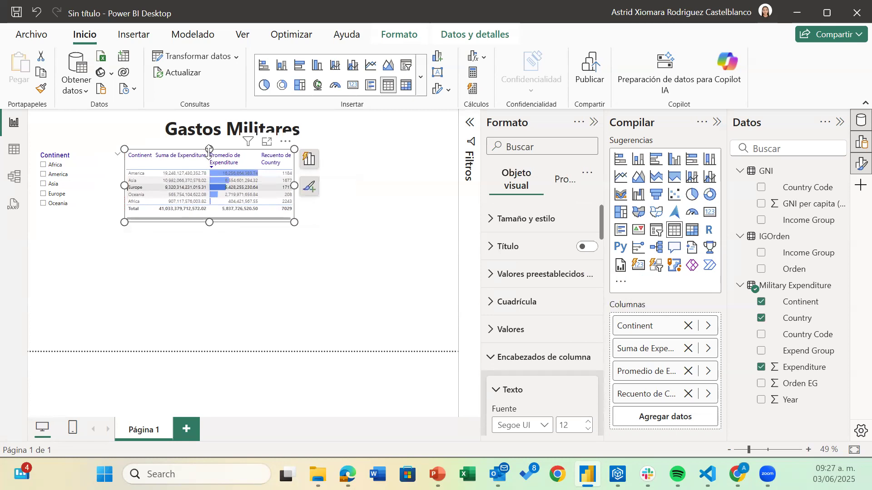
click(300, 274)
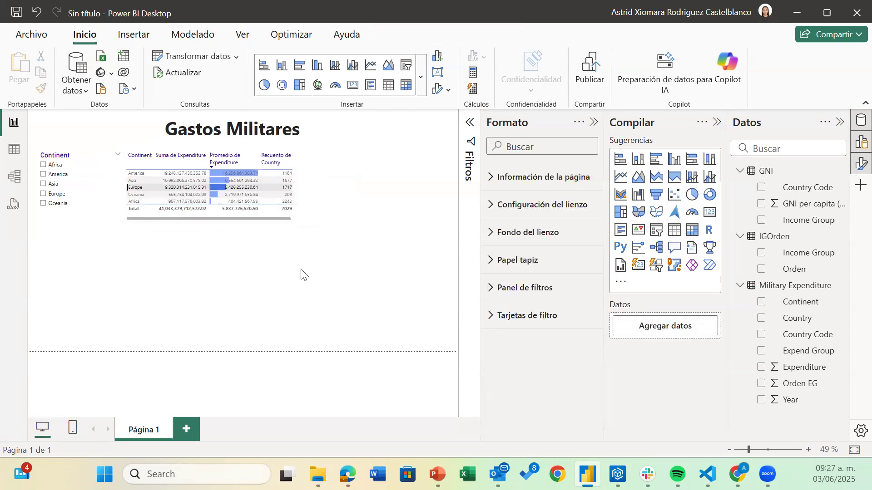
Step: Add a line chart beside the table with Year on the X axis, Expenditure on the Y axis and GNI Income Group as legend
click(621, 178)
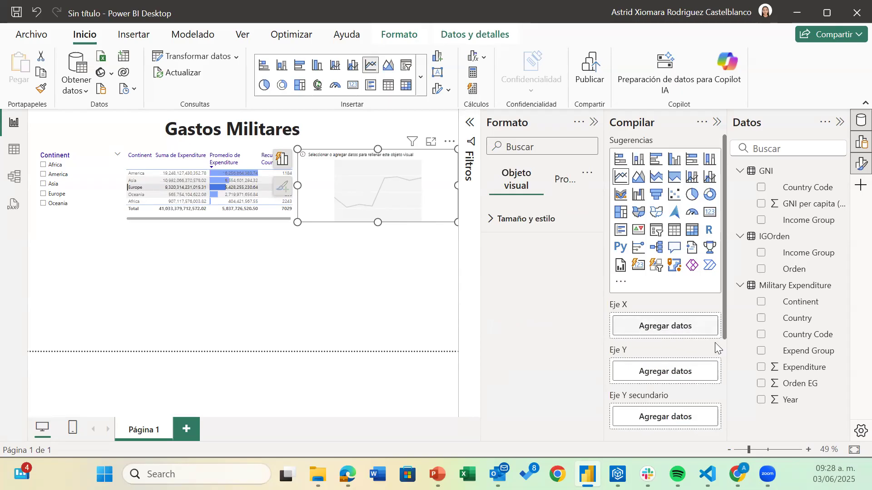
drag(783, 402, 655, 328)
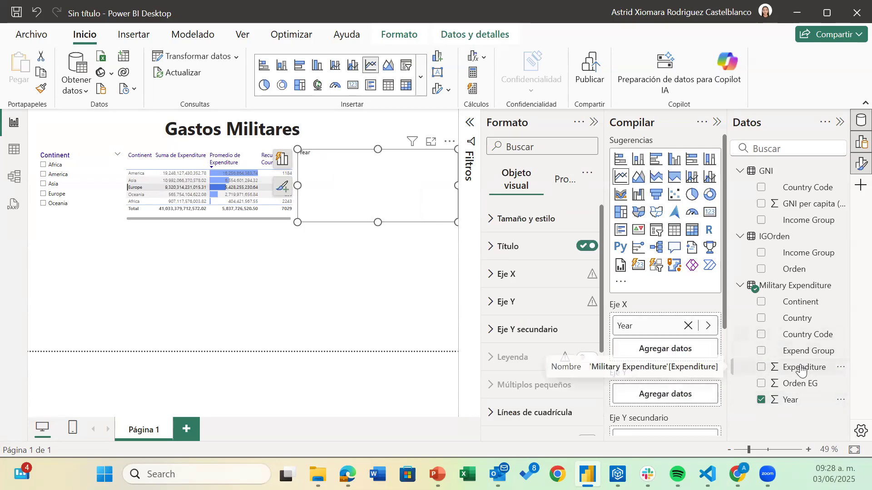
drag(801, 370, 671, 394)
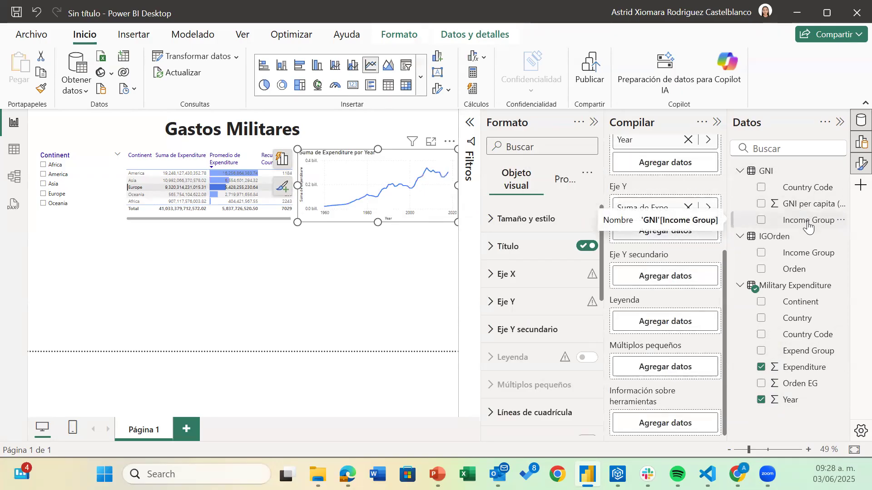
drag(809, 226, 672, 324)
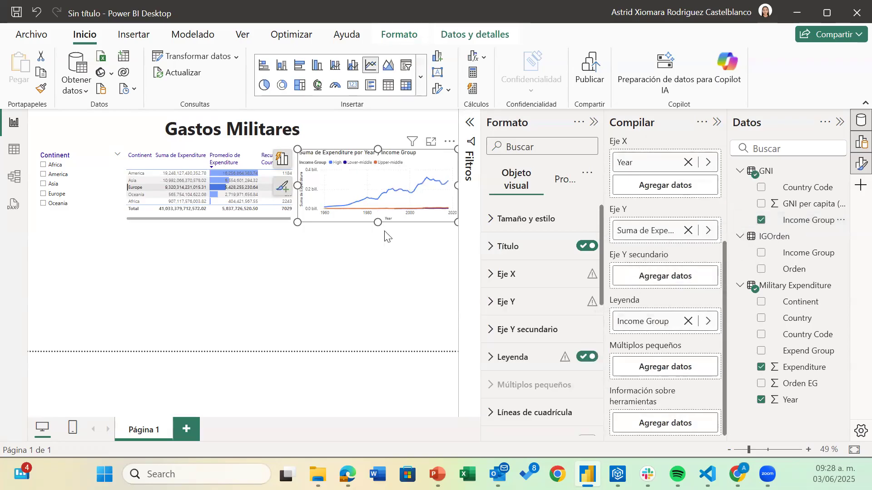
Step: Test the Continent slicer by filtering the report by Africa, America, Asia, Europe and Oceania in turn, and clear the selection
click(593, 123)
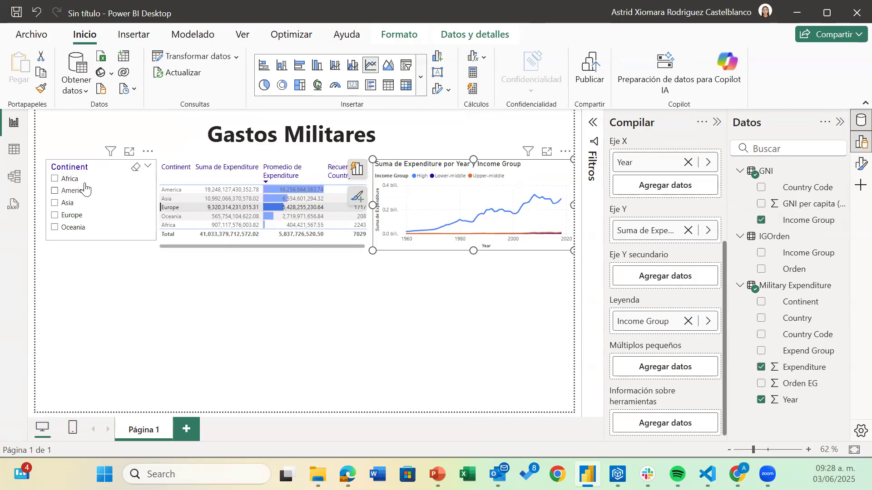
click(55, 179)
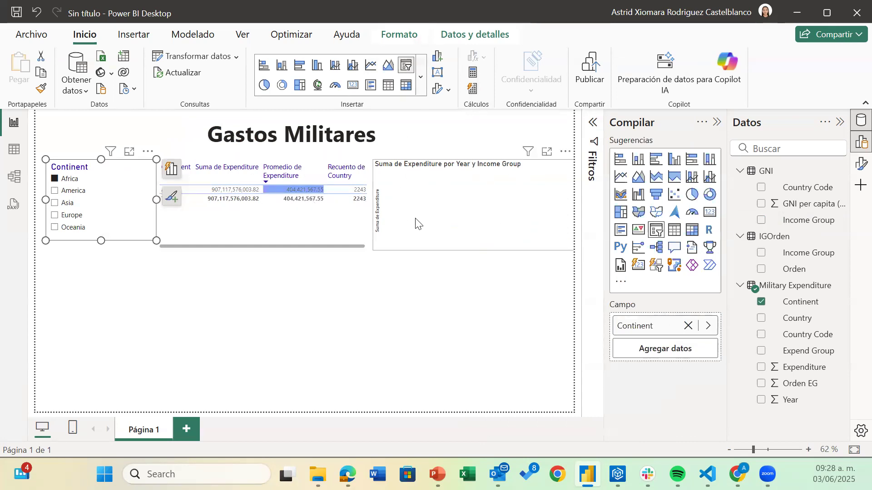
click(55, 191)
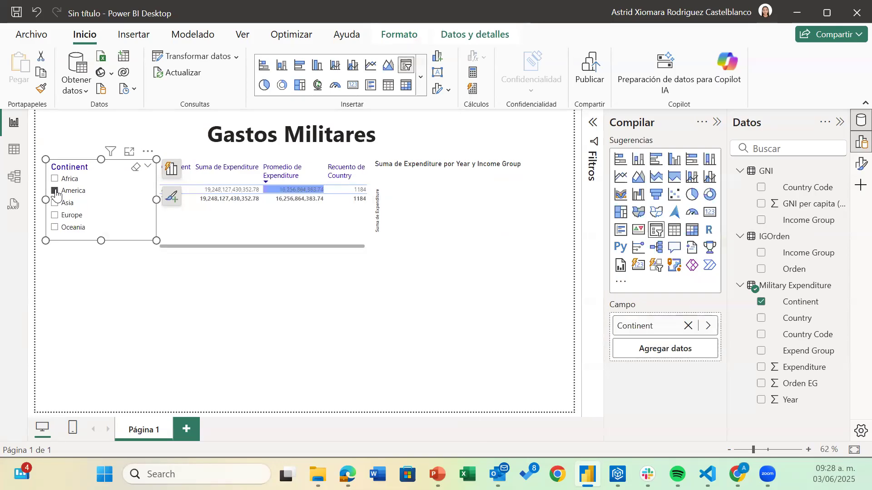
click(55, 203)
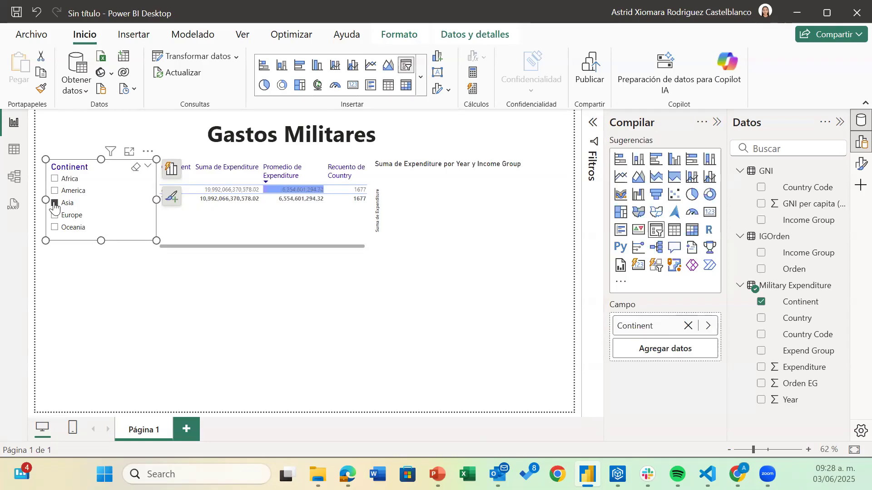
click(55, 215)
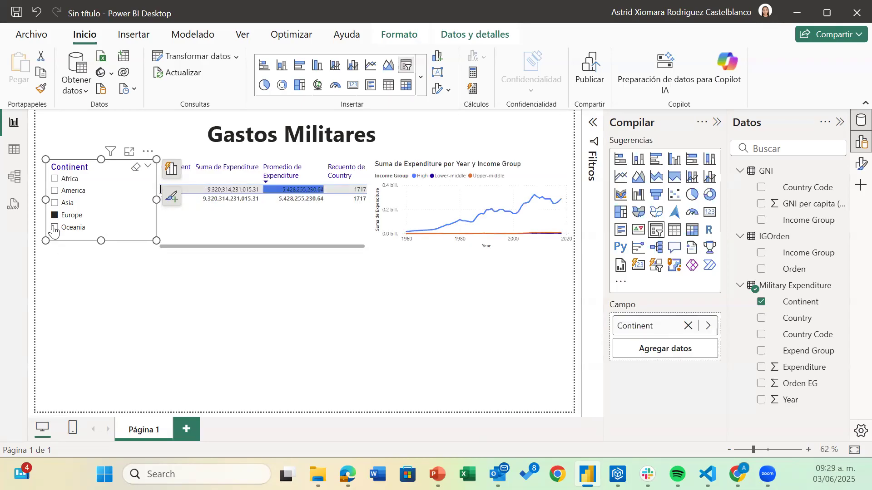
click(55, 228)
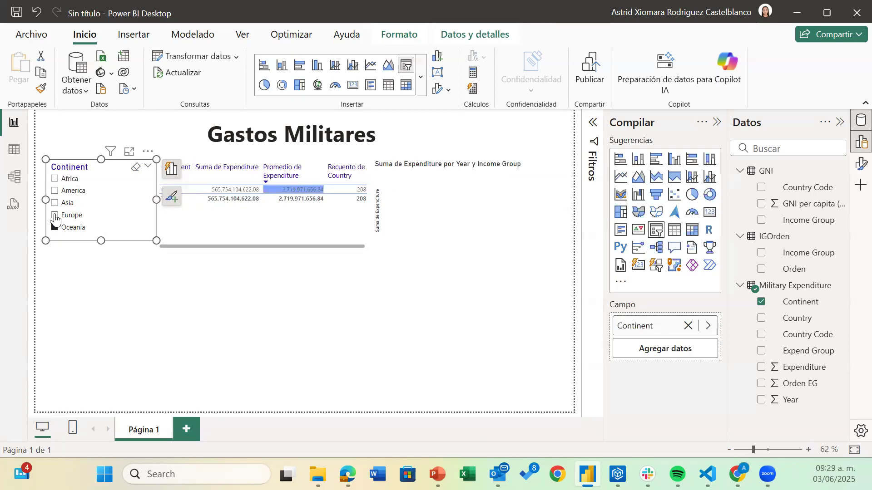
click(55, 216)
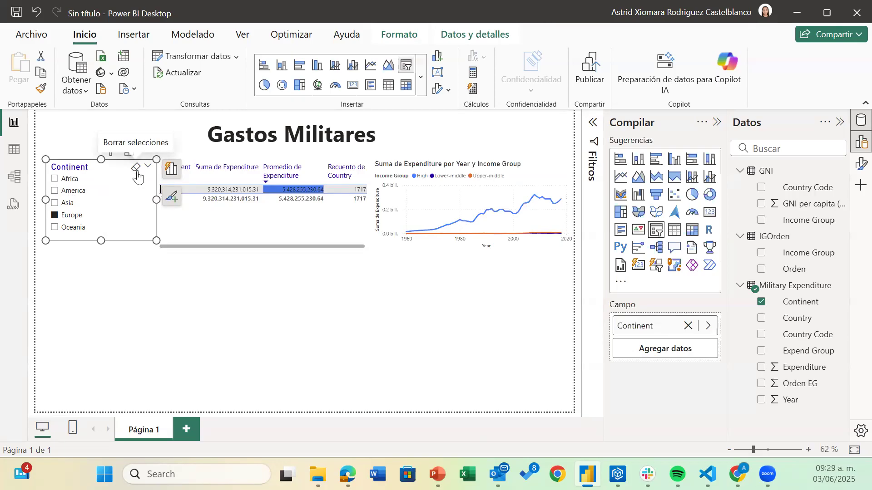
click(137, 170)
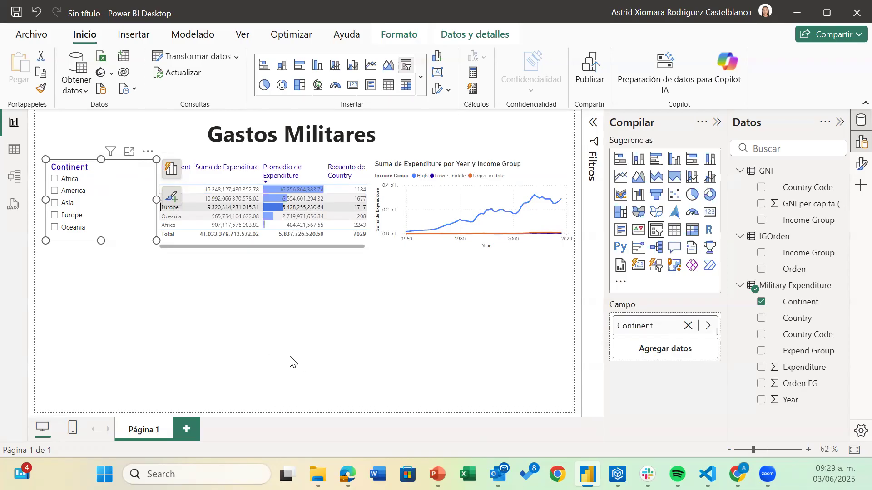
click(311, 371)
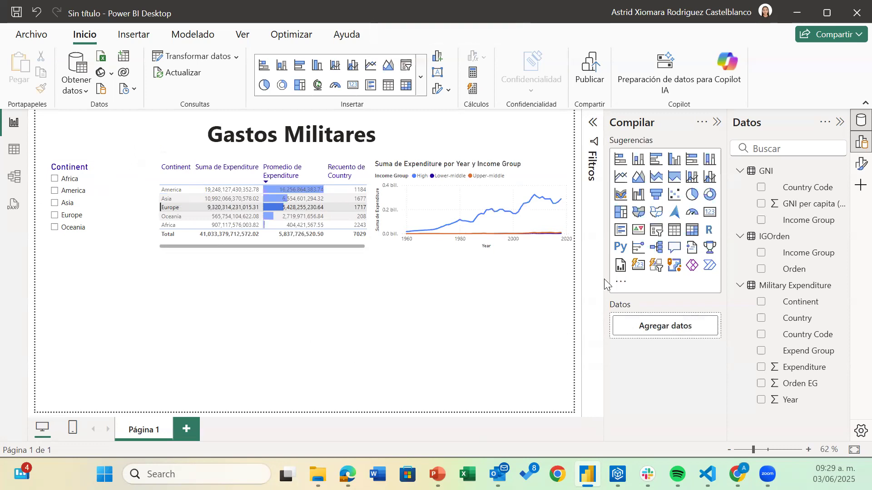
Step: Add an enlarged stacked bar chart below the slicer with Country on the Y axis, Expend Group on the X axis and GNI Income Group as legend
click(625, 163)
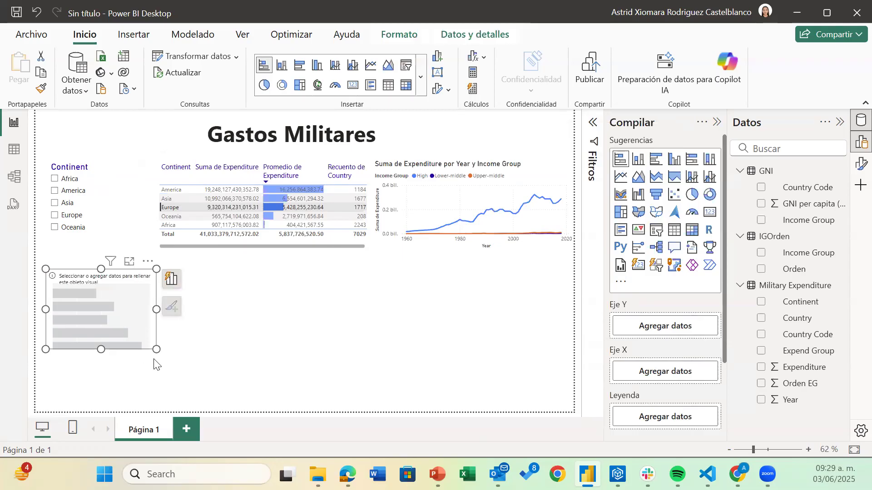
drag(156, 349, 177, 379)
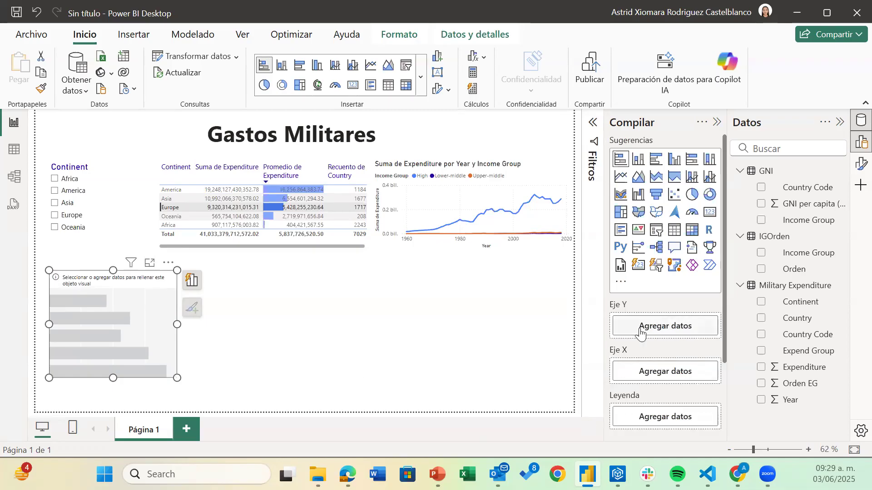
drag(795, 320, 663, 325)
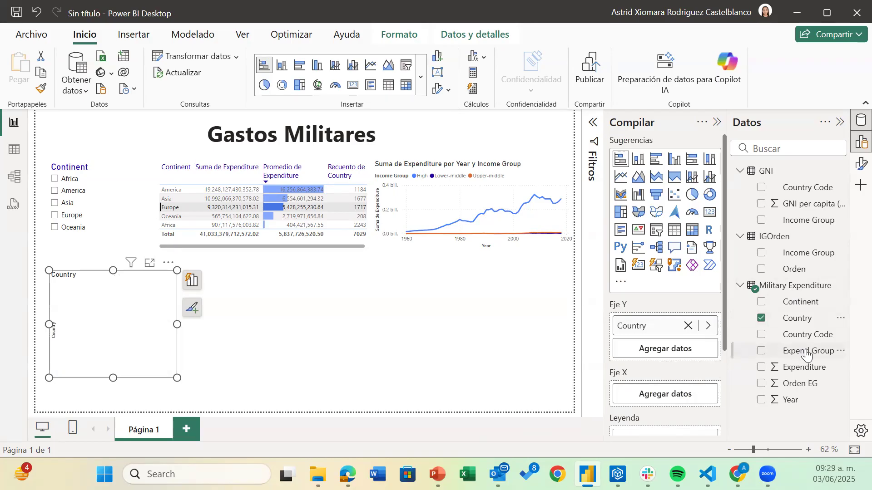
drag(805, 355, 666, 399)
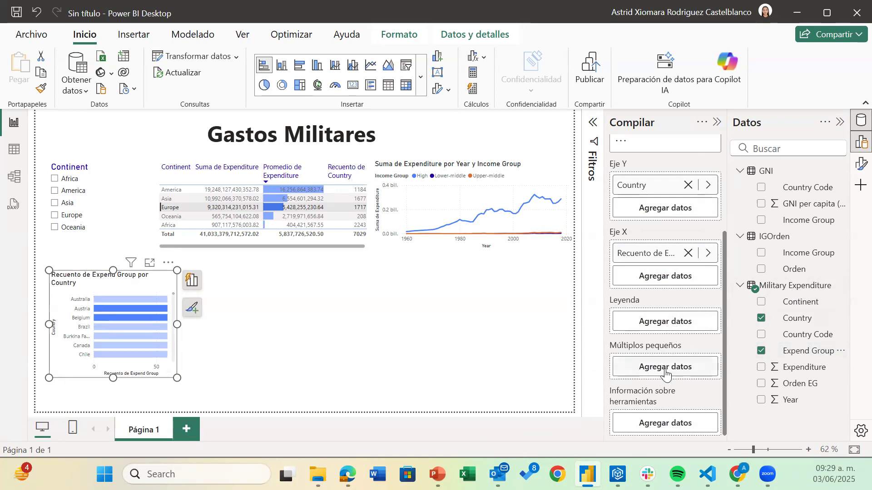
drag(794, 223, 667, 331)
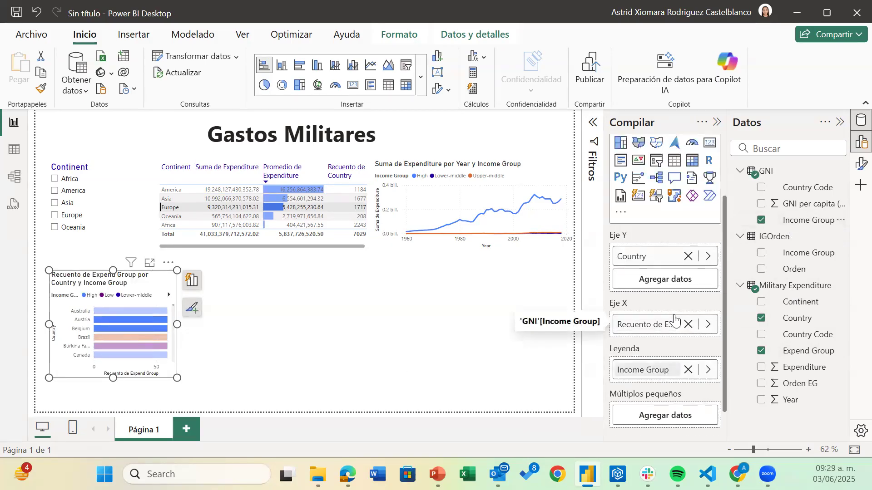
Step: Compare clustered bar, stacked column, clustered column and 100% stacked column versions of the country chart, and convert it to a 100% stacked bar chart
scroll(674, 321, up, 2)
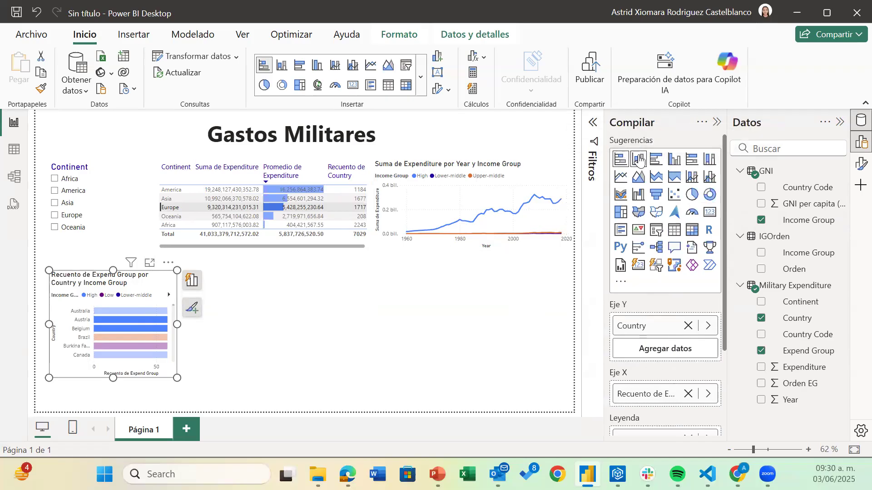
click(655, 160)
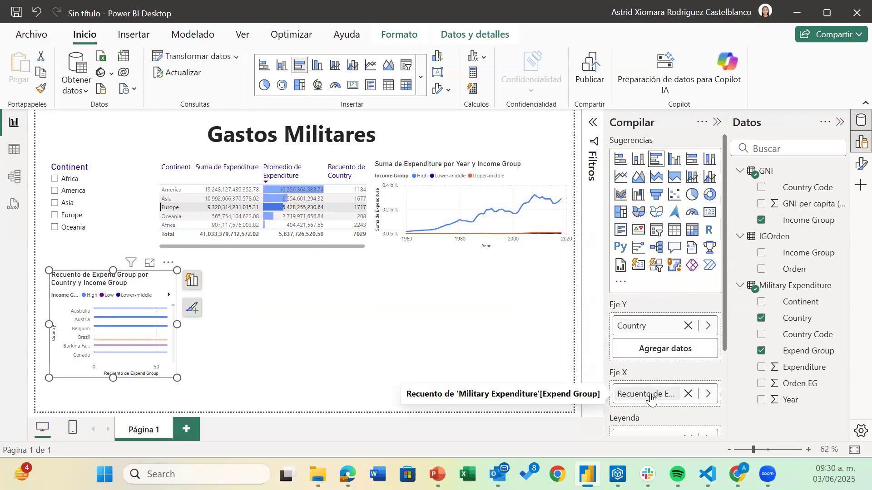
scroll(652, 400, down, 2)
scroll(652, 400, up, 2)
click(639, 162)
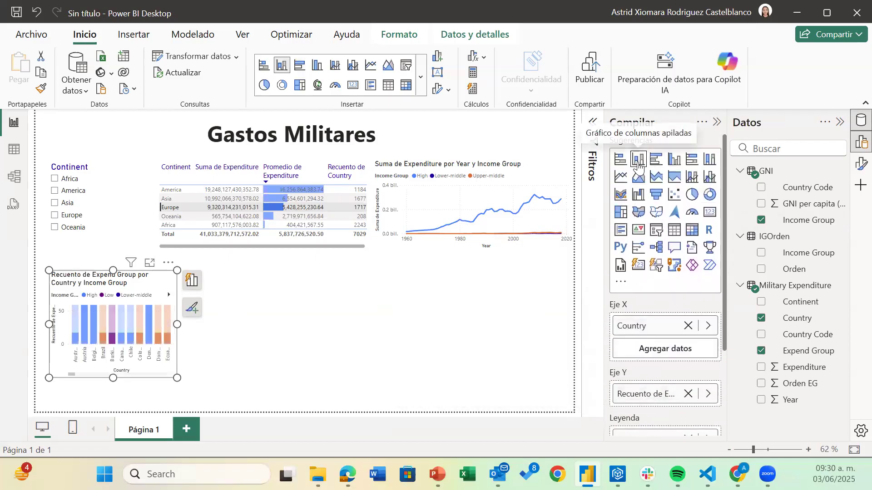
click(679, 165)
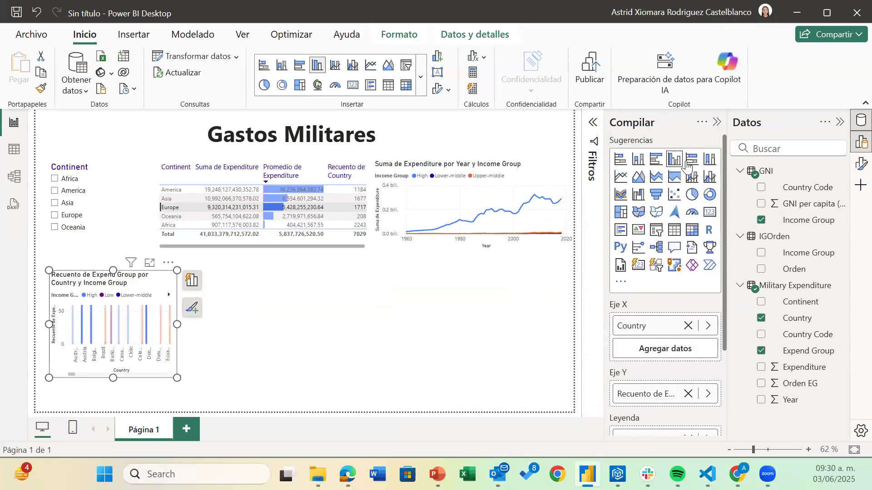
click(687, 163)
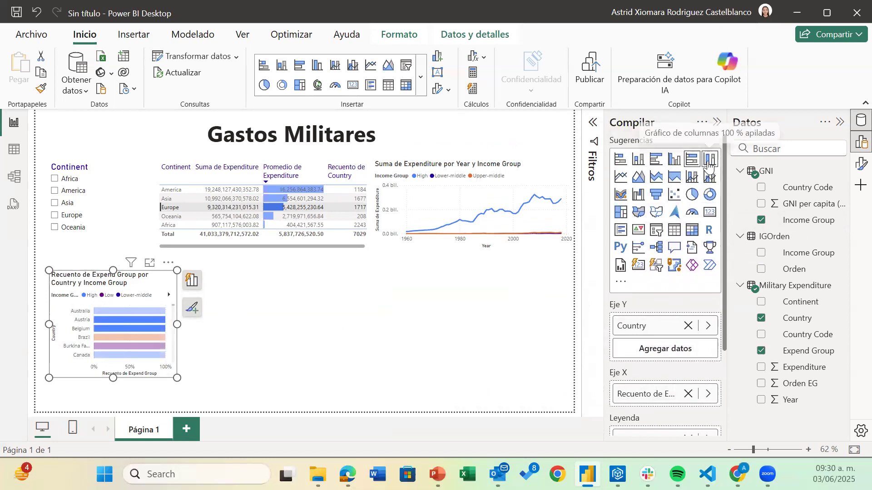
click(709, 164)
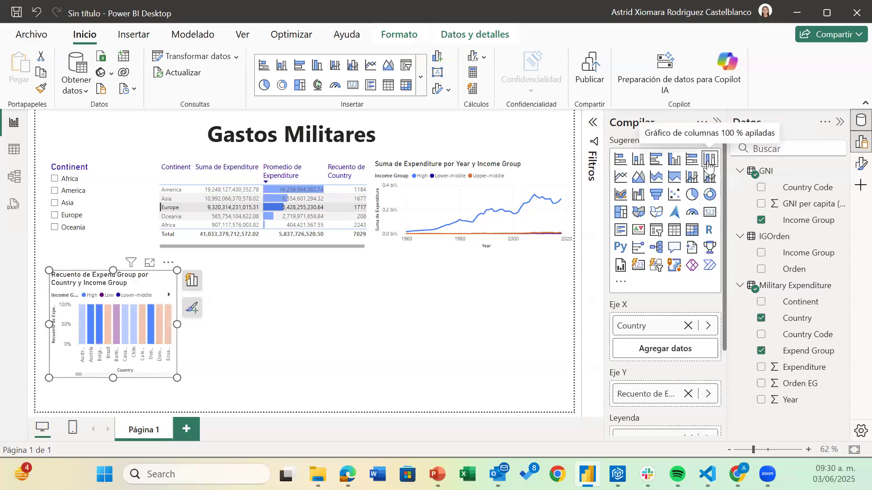
click(692, 162)
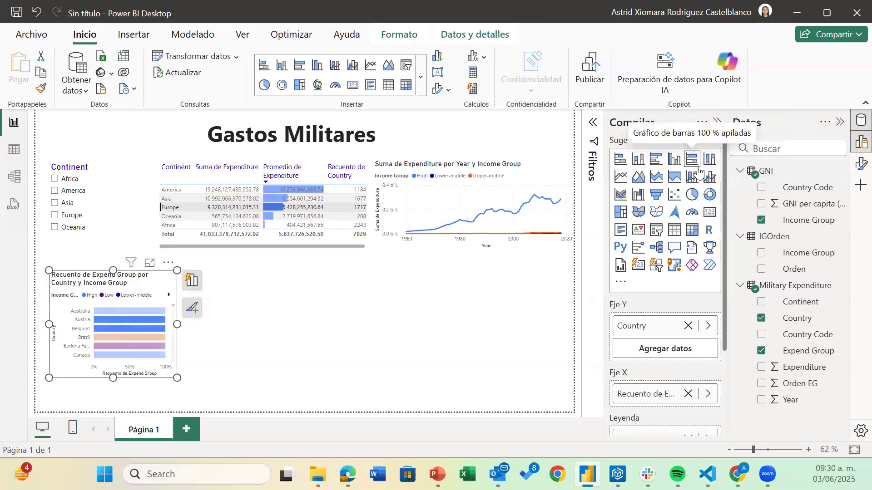
Step: Examine the Y-axis and X-axis formatting options of the country bar chart
click(857, 145)
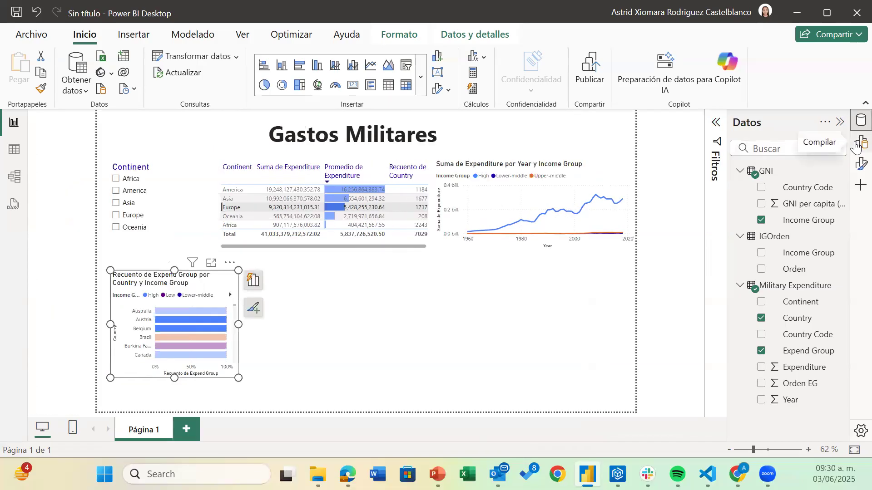
click(856, 147)
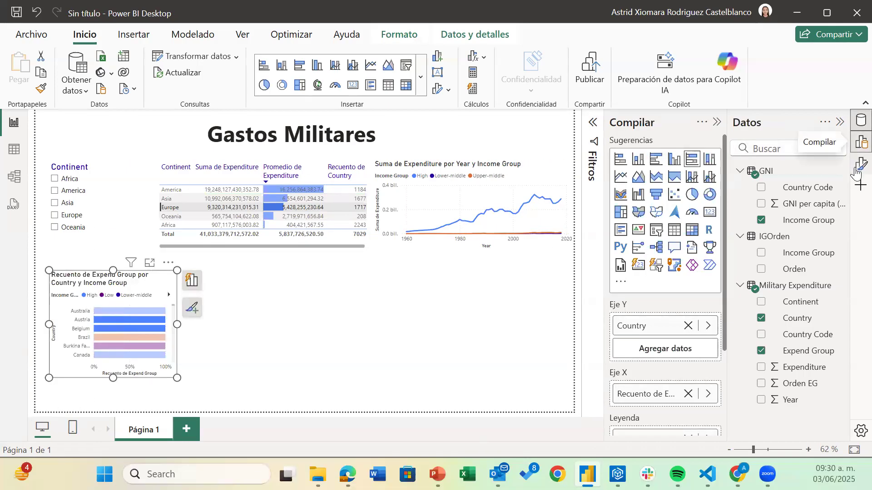
click(861, 164)
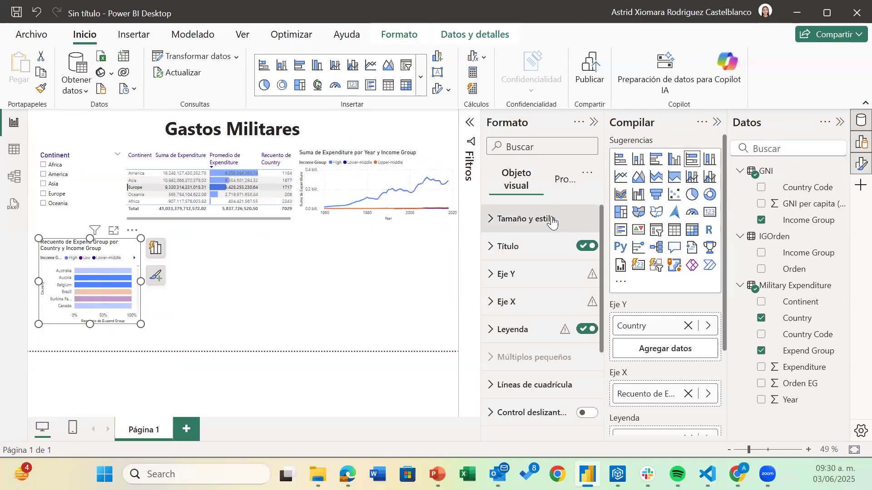
click(527, 283)
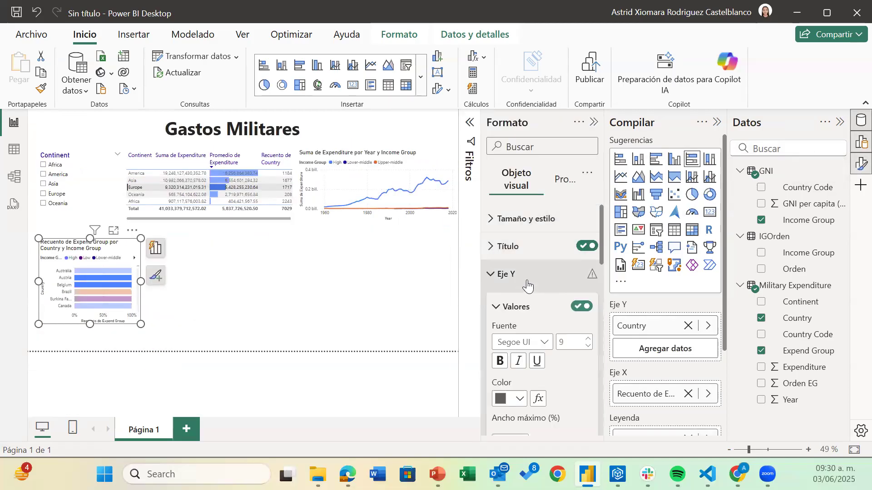
scroll(527, 282, down, 5)
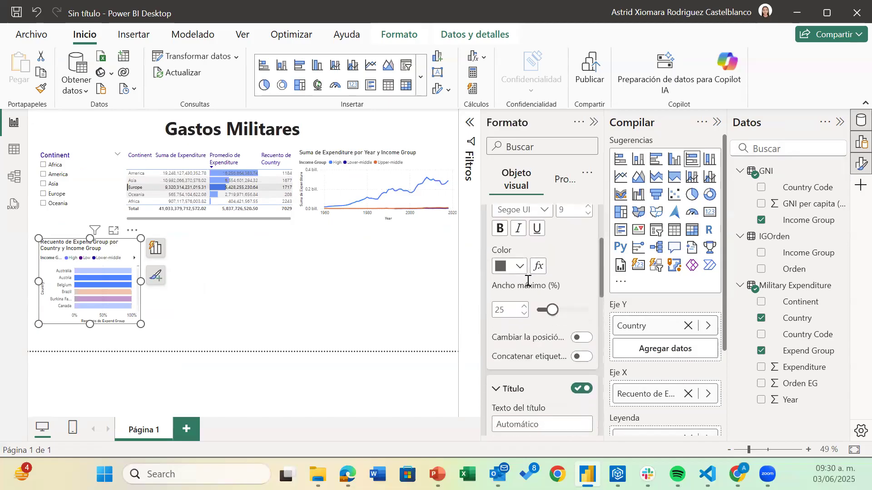
scroll(527, 280, down, 6)
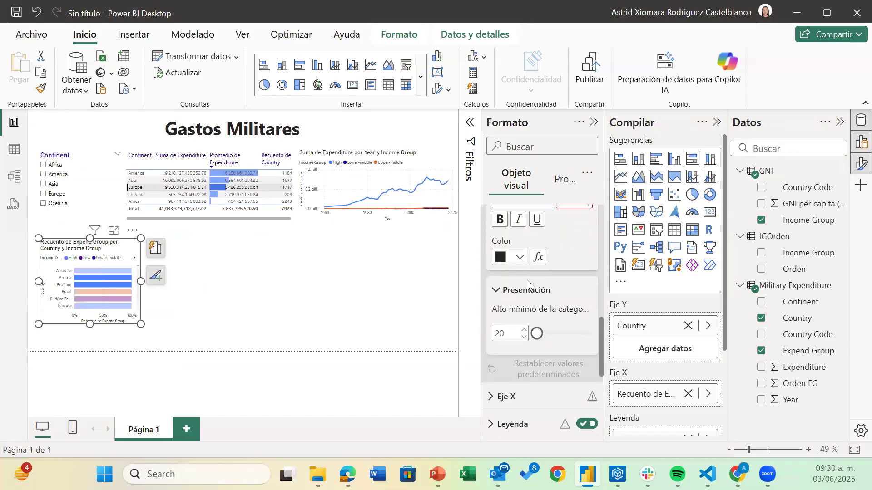
click(511, 298)
scroll(516, 294, down, 4)
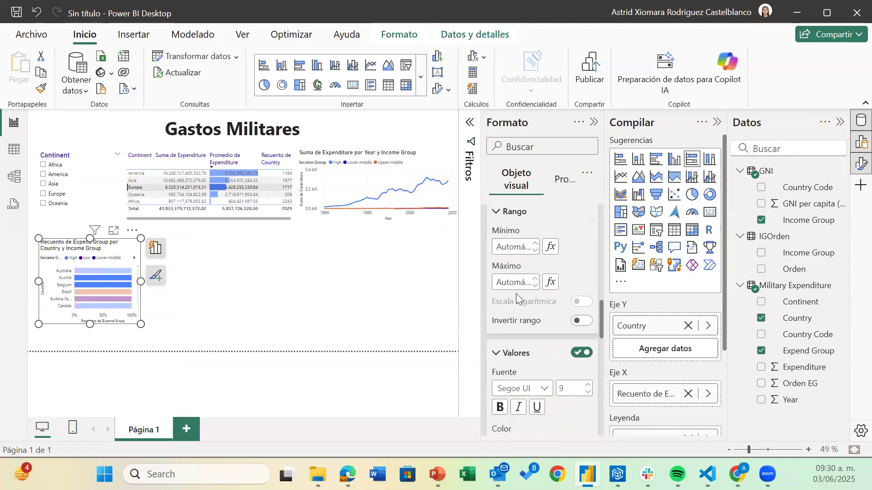
scroll(516, 293, down, 8)
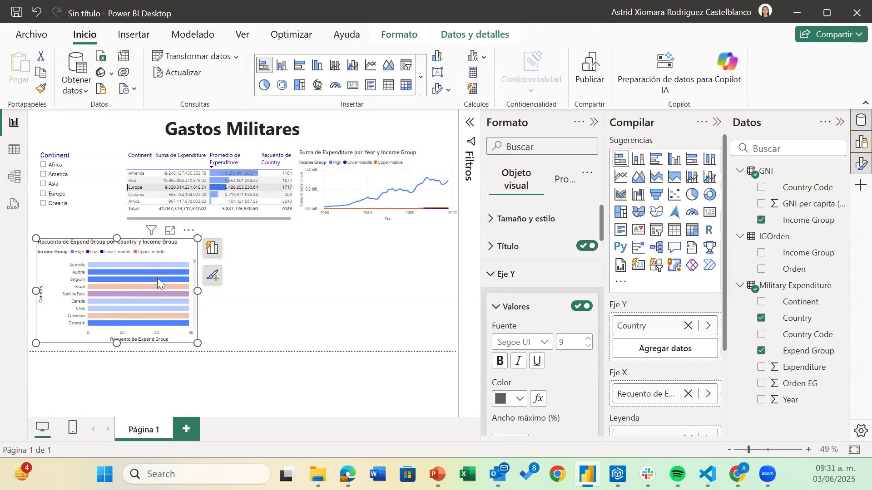
Step: Replace Expend Group with Expenditure as the X-axis field of the country stacked bar chart
mouse_move(141, 321)
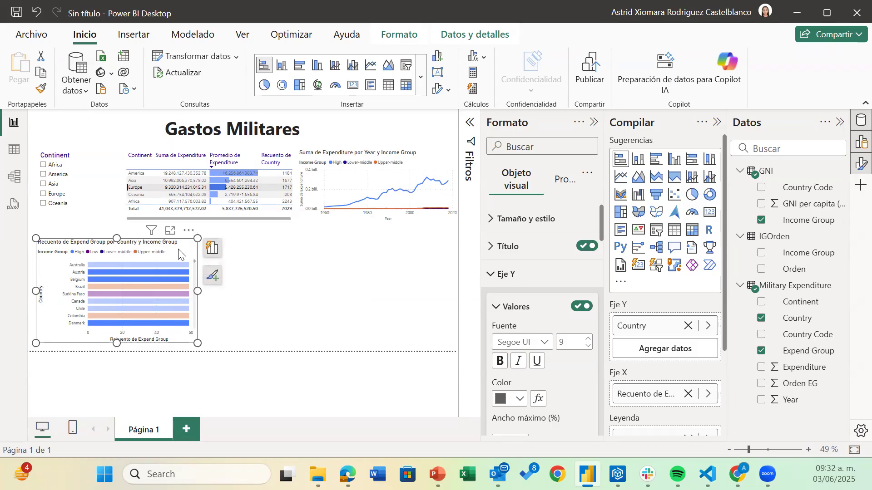
scroll(637, 364, down, 2)
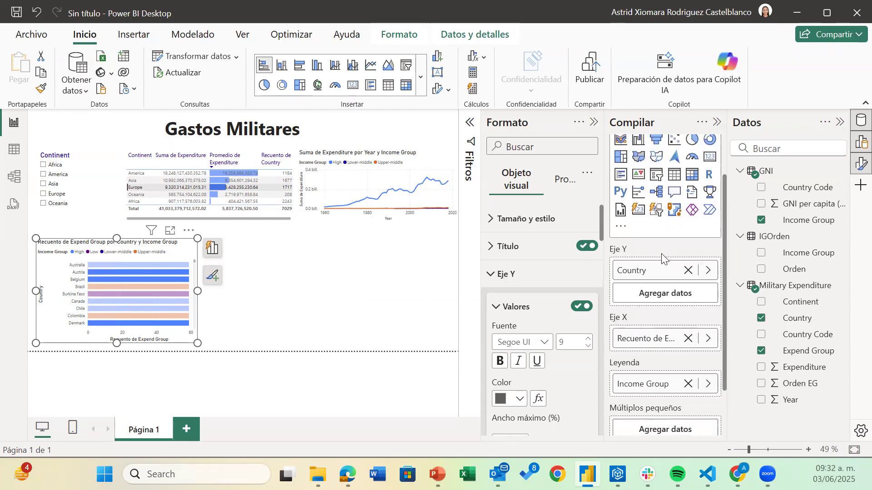
click(709, 340)
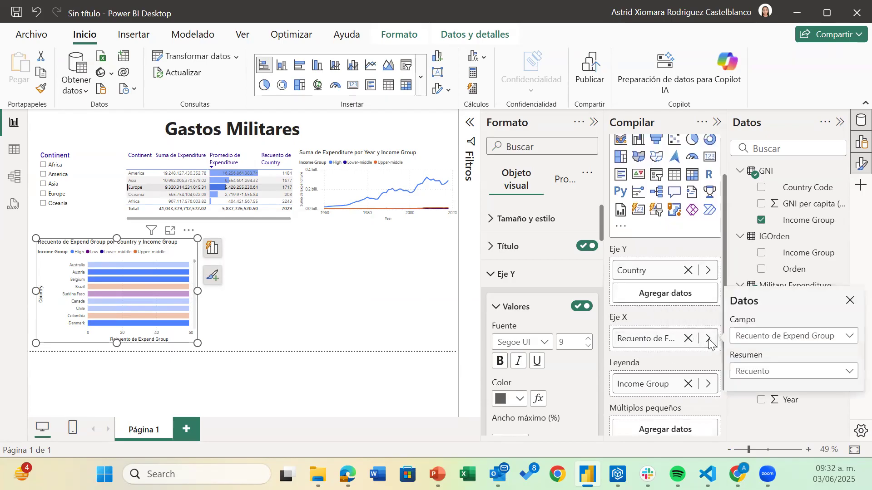
click(754, 338)
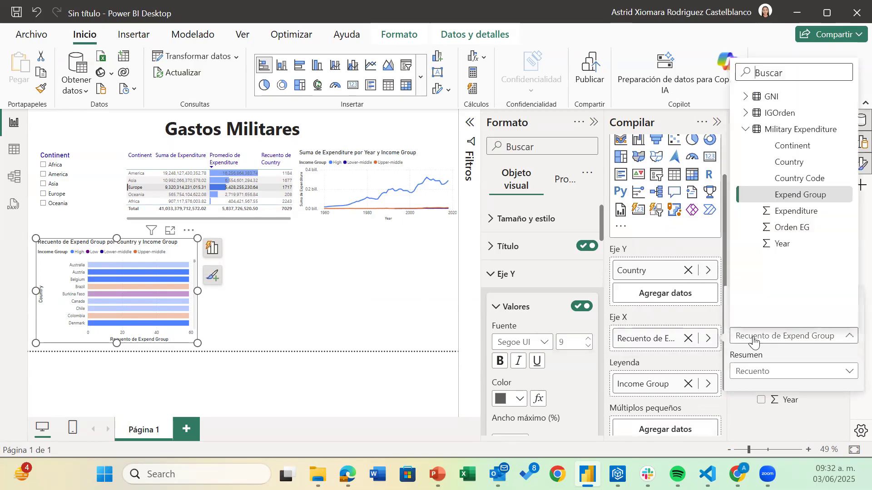
click(813, 212)
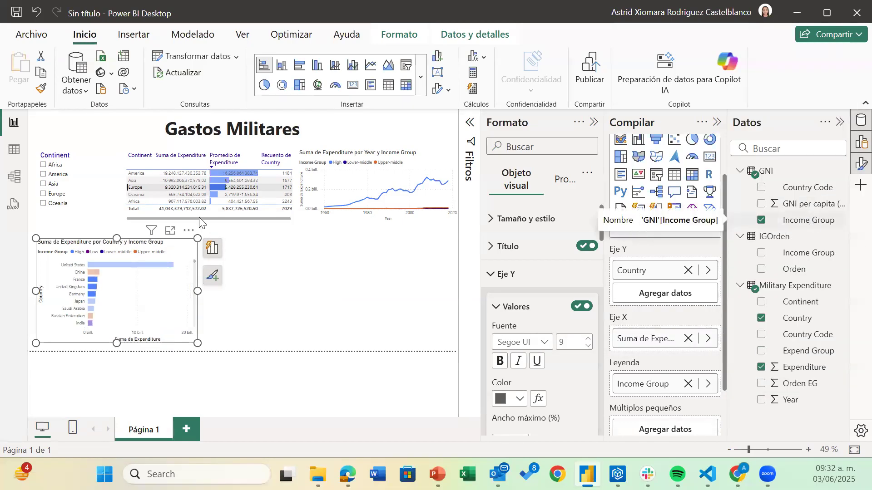
click(246, 329)
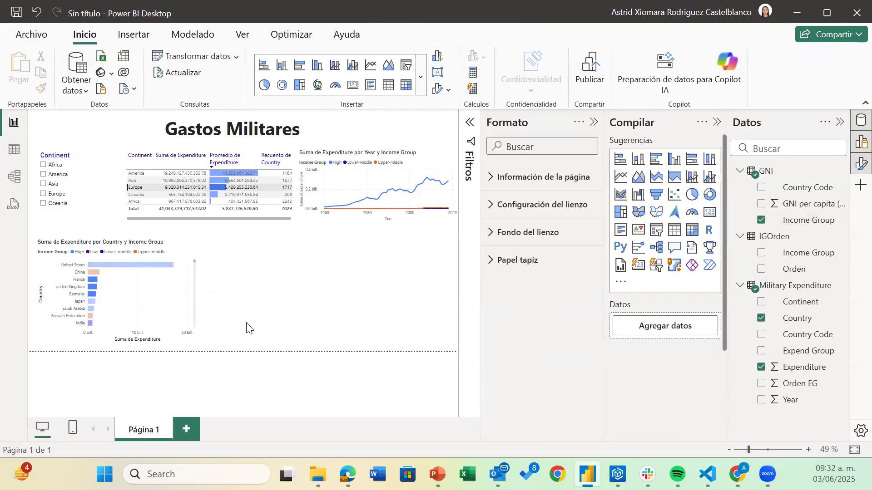
Step: Sort the summary table by Continent in ascending order and check its sorting options
click(145, 163)
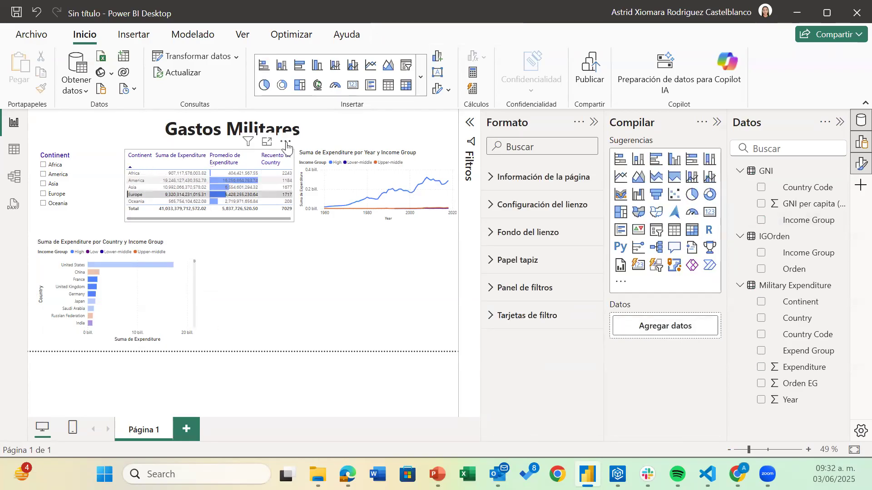
click(286, 143)
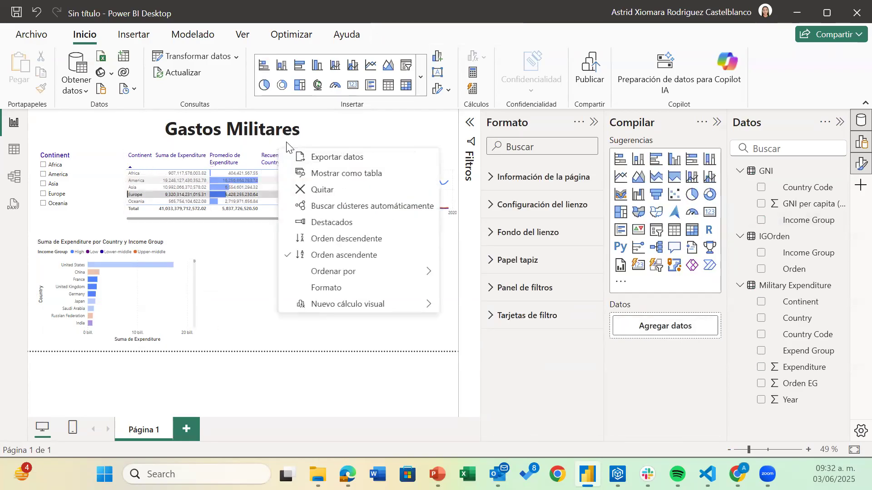
click(238, 253)
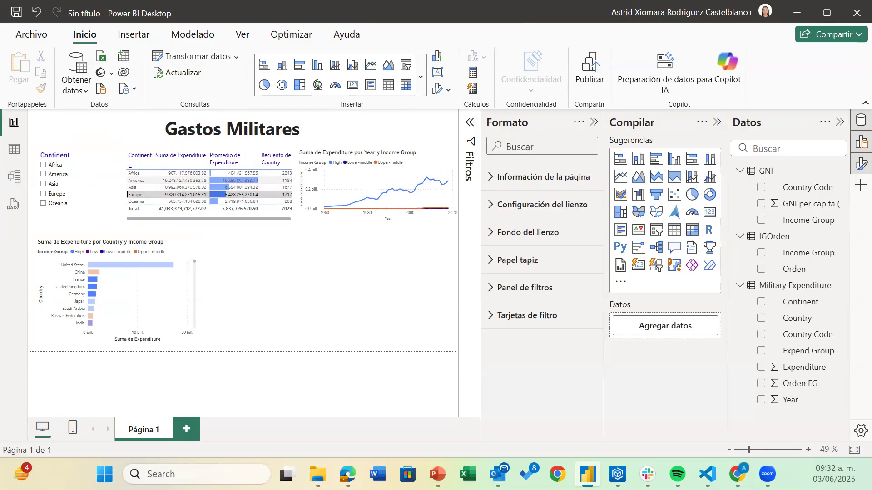
Step: Narrow the country bar chart, try it as a donut chart and return it to a stacked bar chart
click(190, 269)
drag(195, 243, 171, 247)
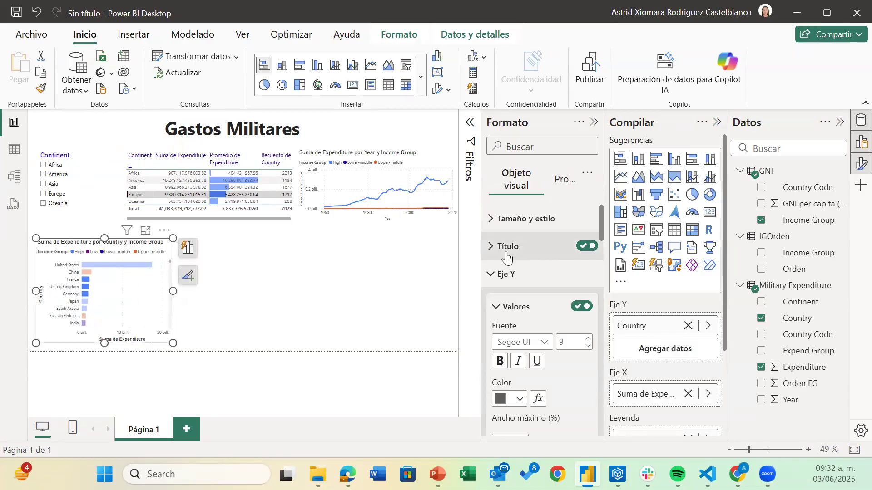
click(709, 195)
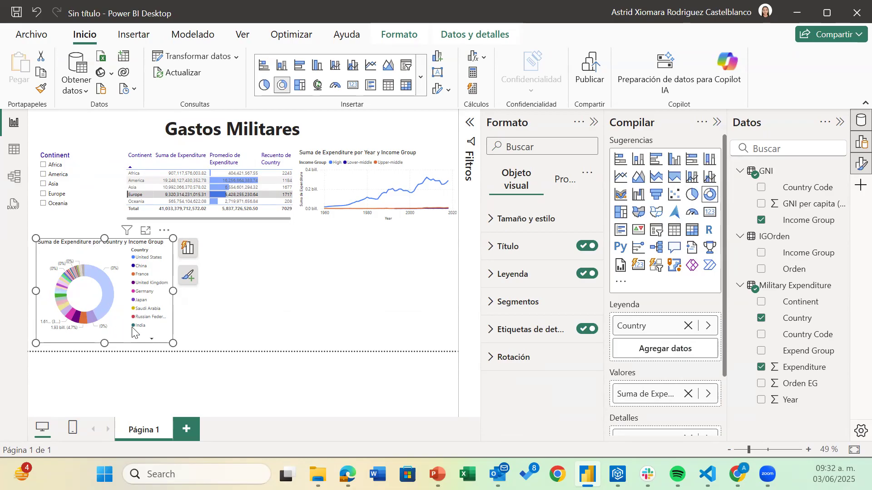
click(620, 159)
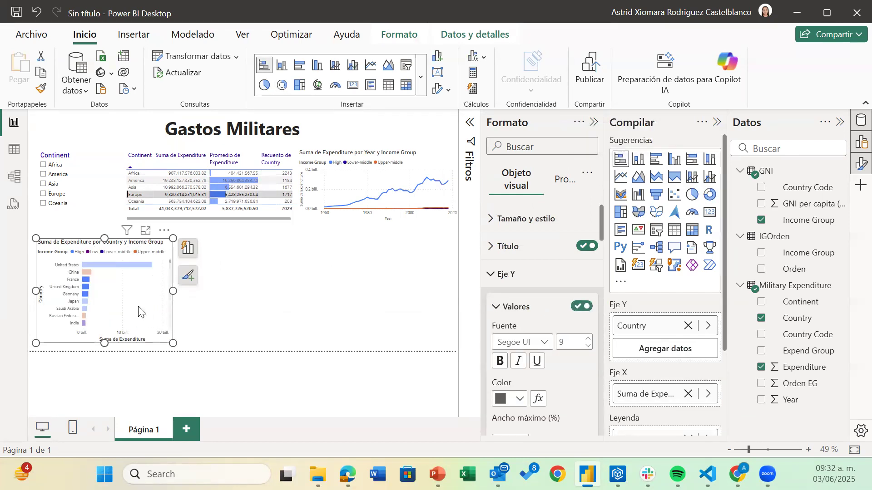
Step: Add a donut chart beside the country bar chart with Continent as legend and Expenditure as values
click(220, 325)
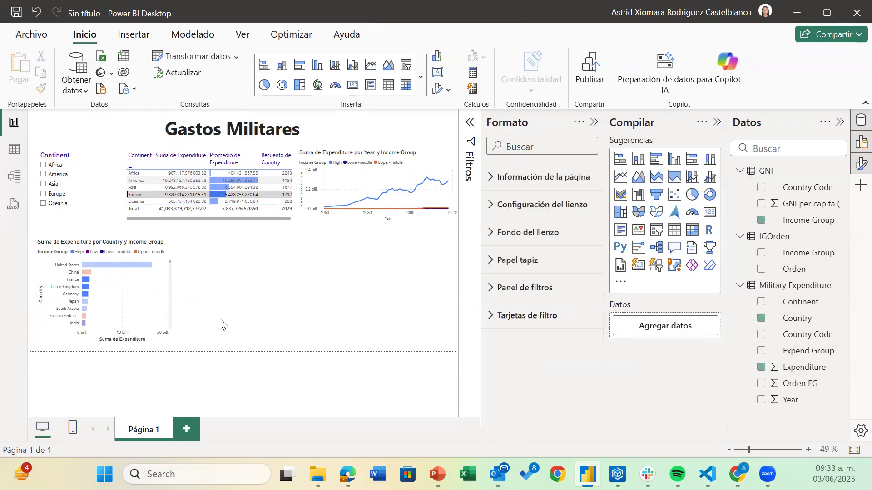
click(710, 195)
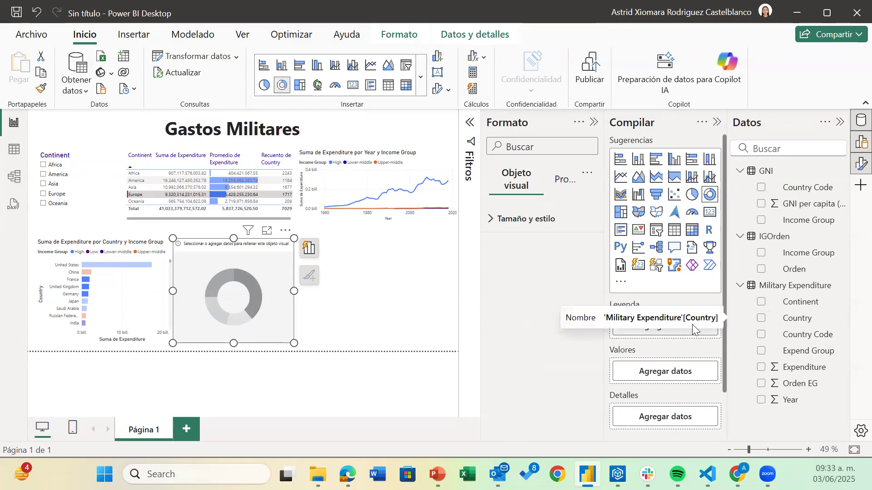
drag(801, 302, 661, 330)
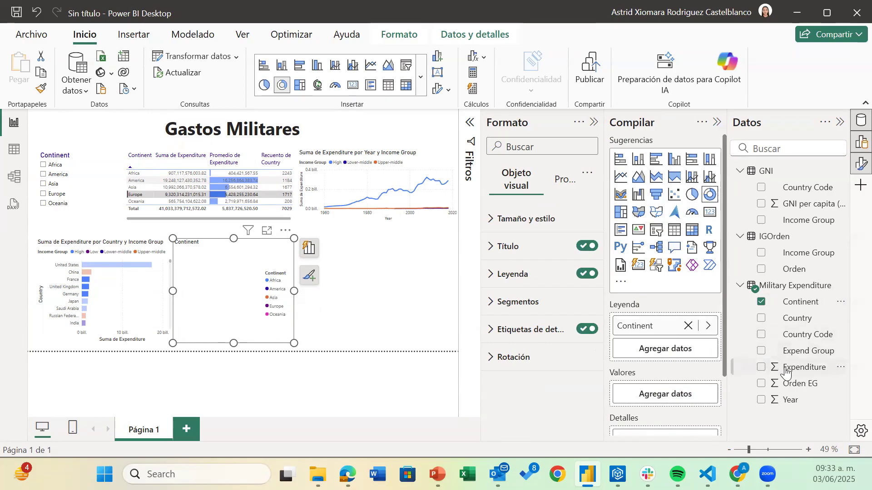
drag(787, 374, 662, 391)
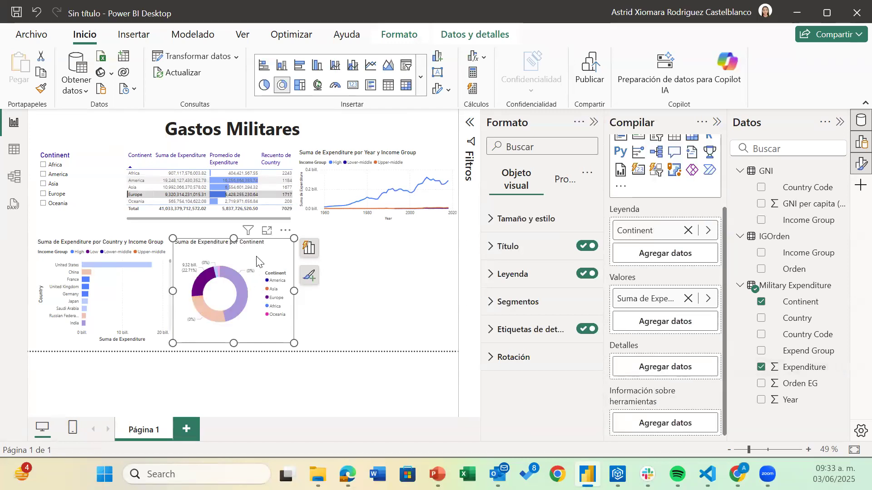
Step: Test cross-filtering from the donut chart's legend with America, Asia, Europe, Africa and Oceania, and clear the selection
click(278, 281)
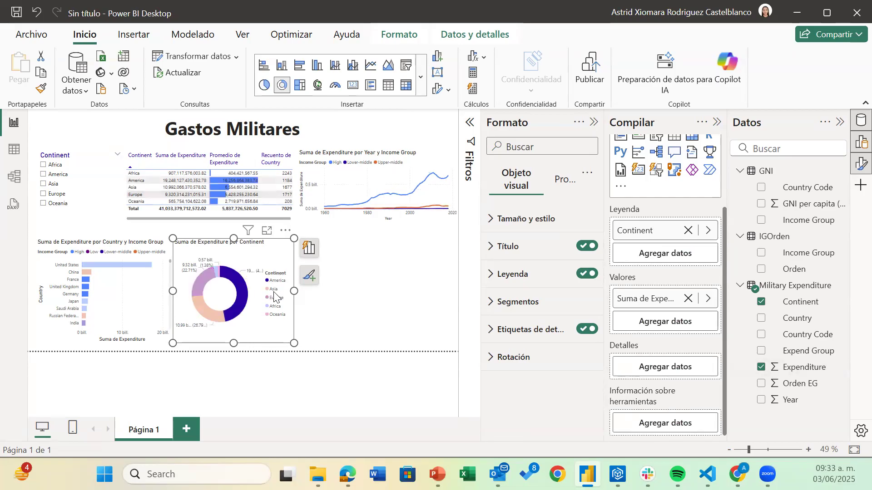
click(274, 290)
click(276, 299)
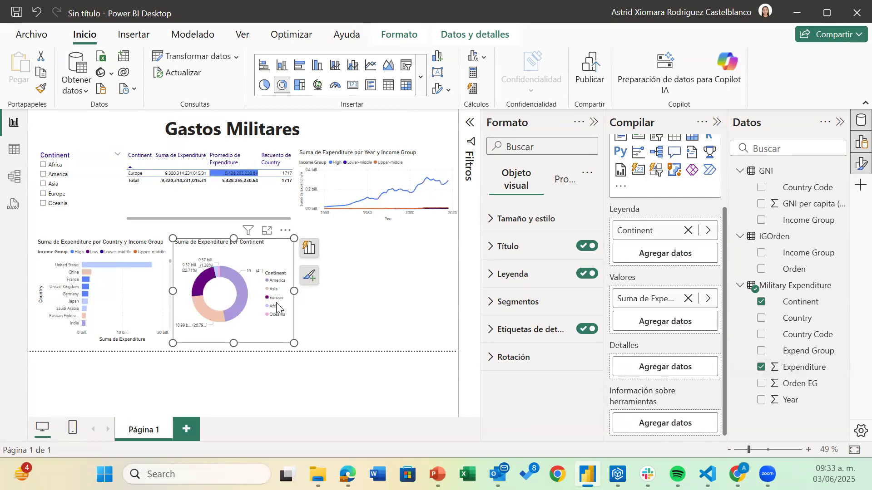
click(277, 306)
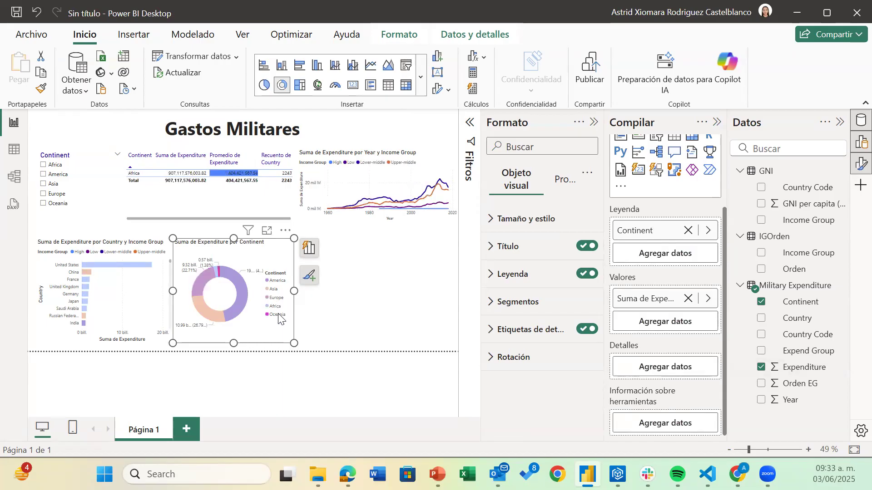
click(273, 298)
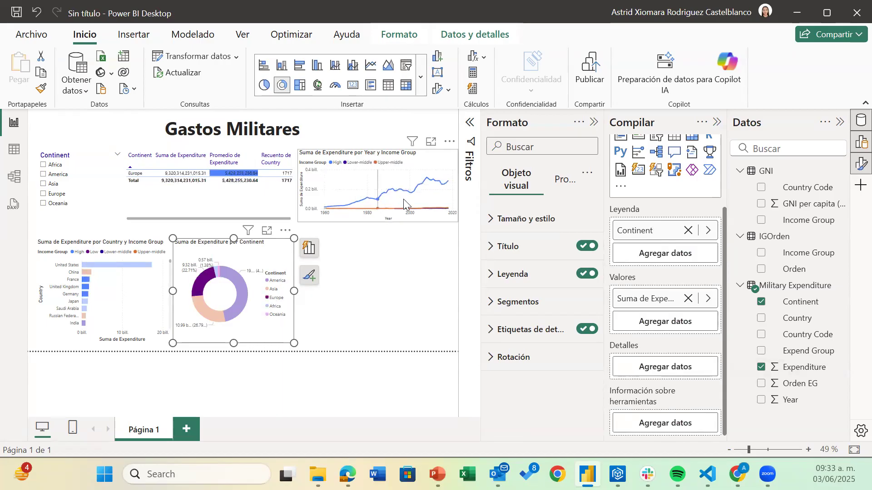
click(277, 280)
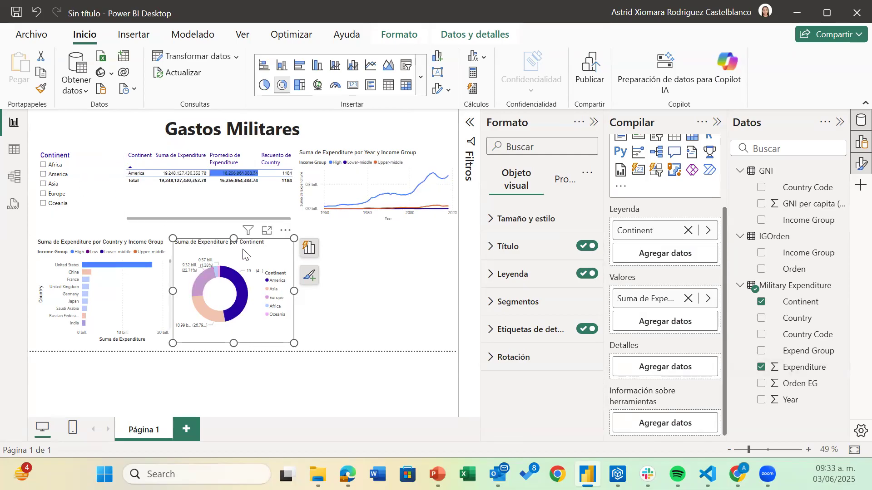
click(230, 246)
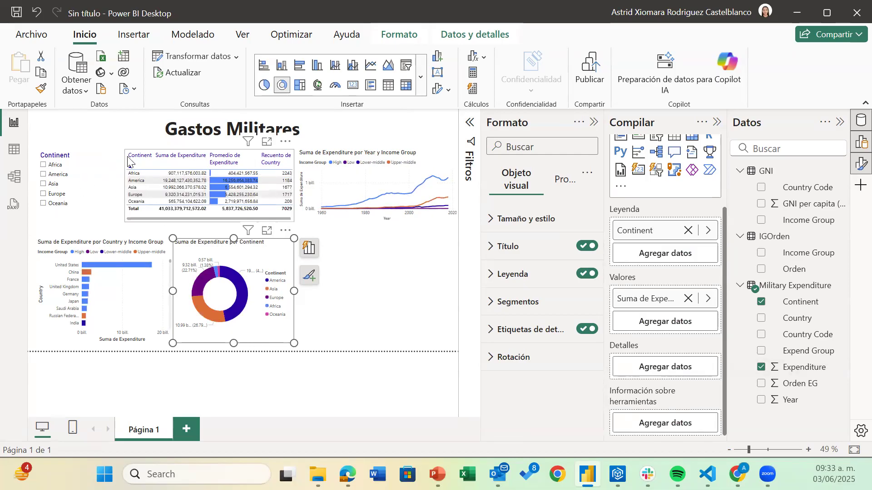
Step: Test the Continent slicer's effect on the donut chart with Africa, America and Asia in turn, and clear the filter
click(107, 160)
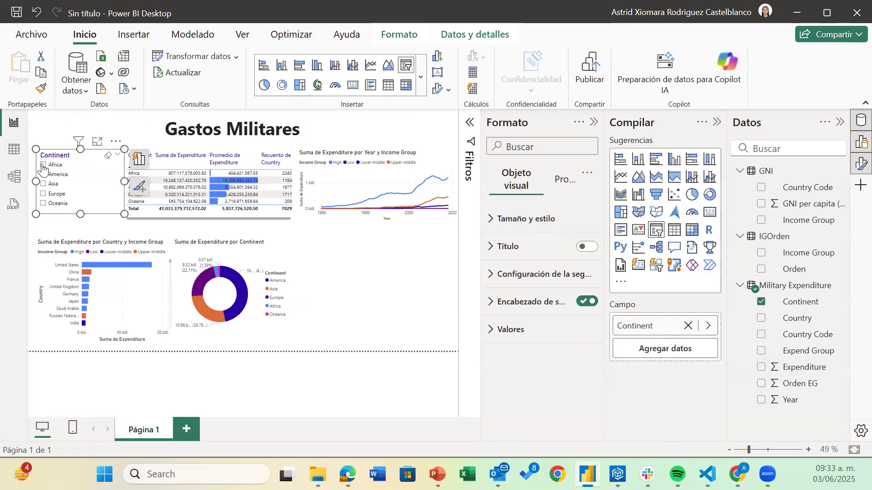
click(43, 165)
click(43, 174)
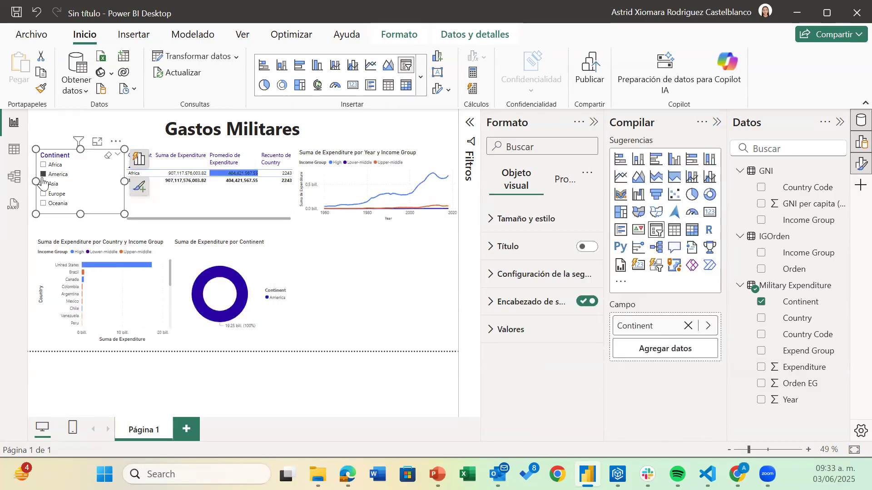
click(43, 184)
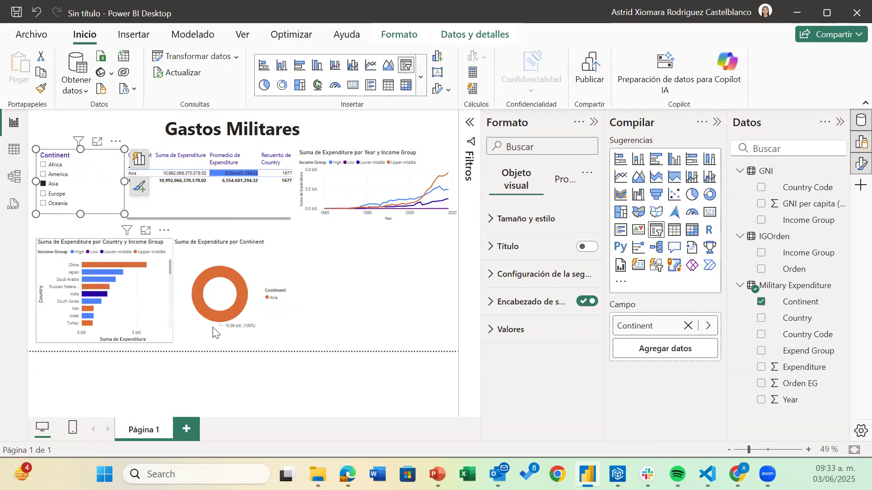
click(109, 159)
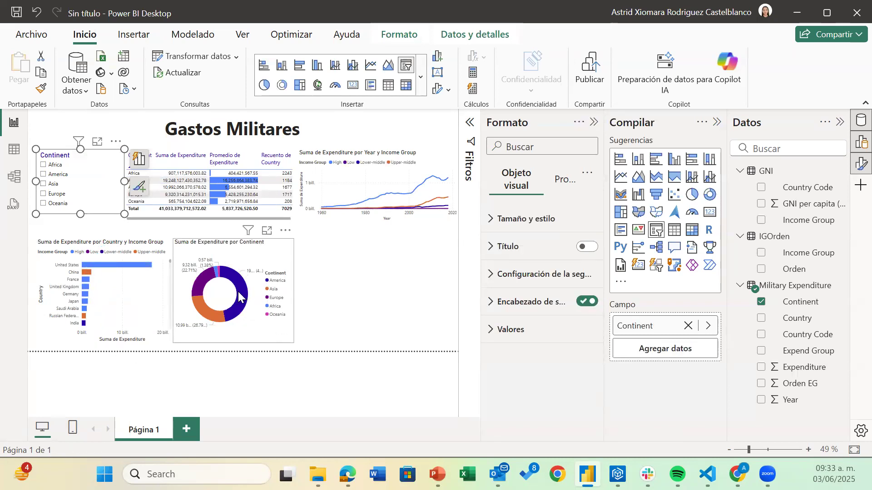
mouse_move(248, 300)
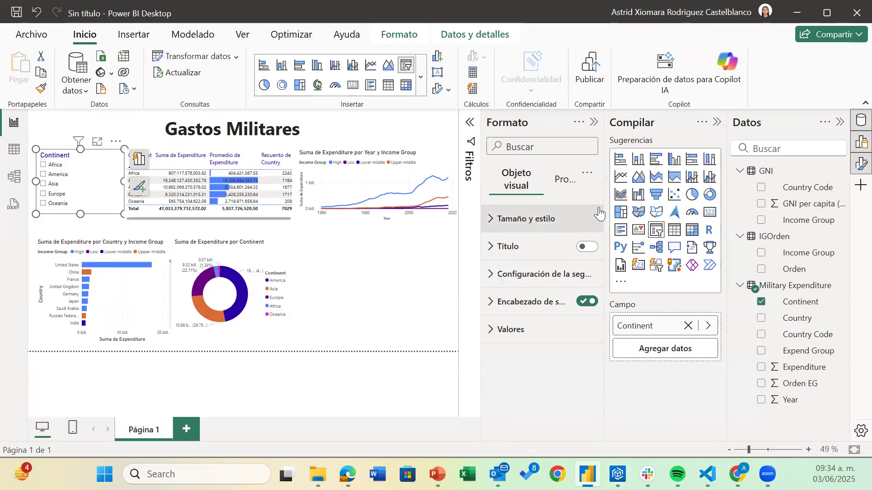
Step: Add a shape map beside the donut chart with Country as location and Income Group as legend
click(656, 214)
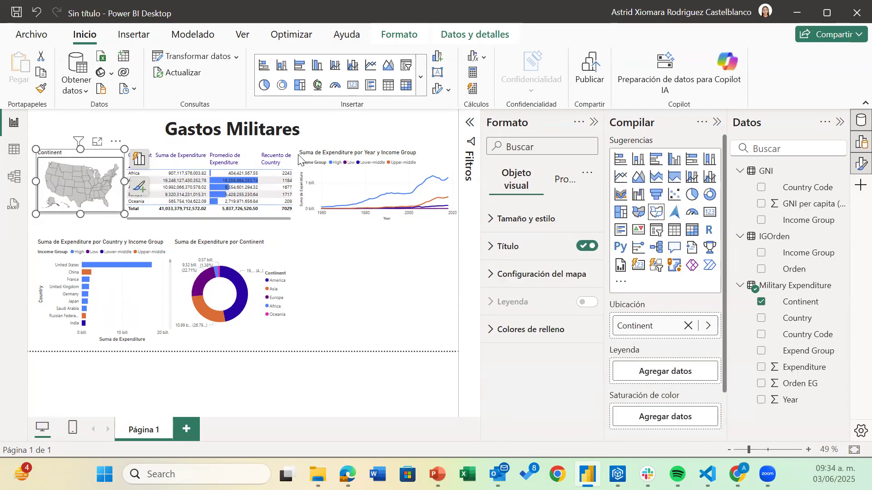
click(658, 233)
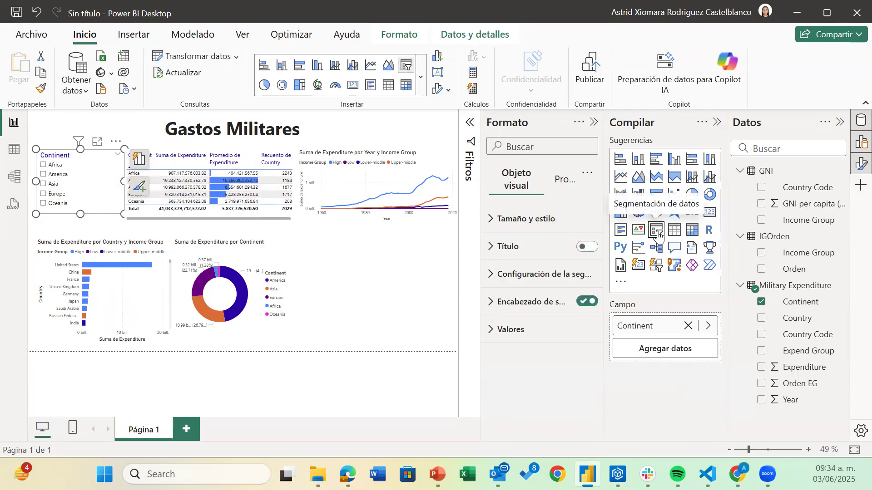
click(335, 277)
click(656, 212)
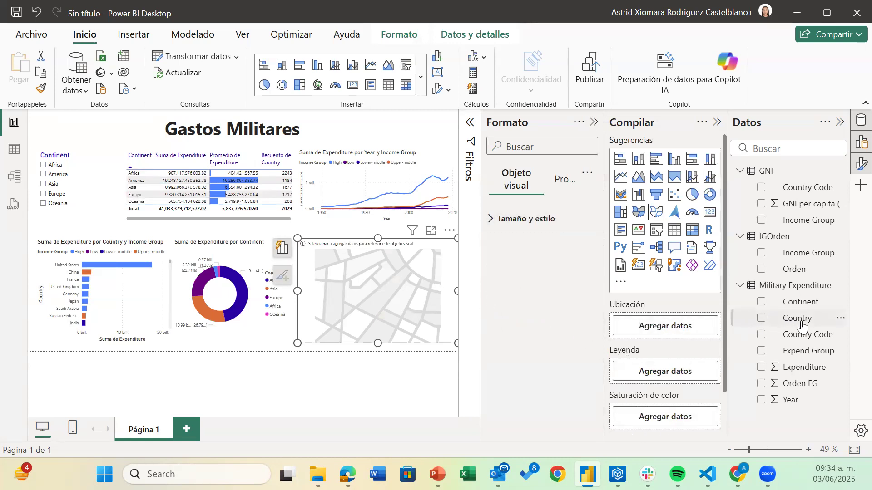
drag(803, 323, 686, 334)
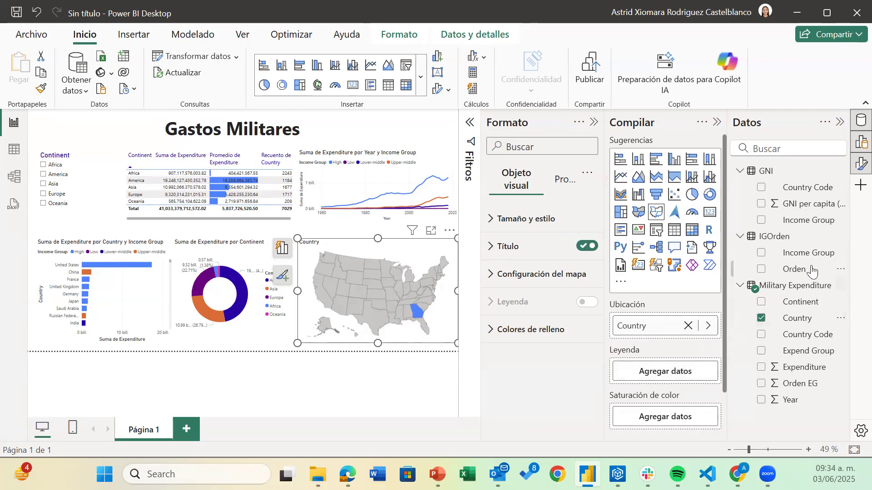
drag(807, 221, 675, 377)
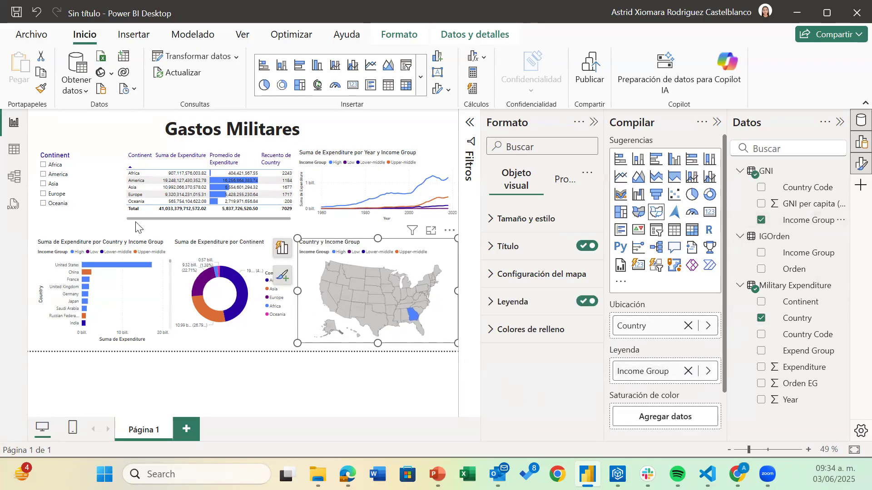
Step: Filter the report to Africa with the Continent slicer and change the country shape map to a filled map
click(46, 166)
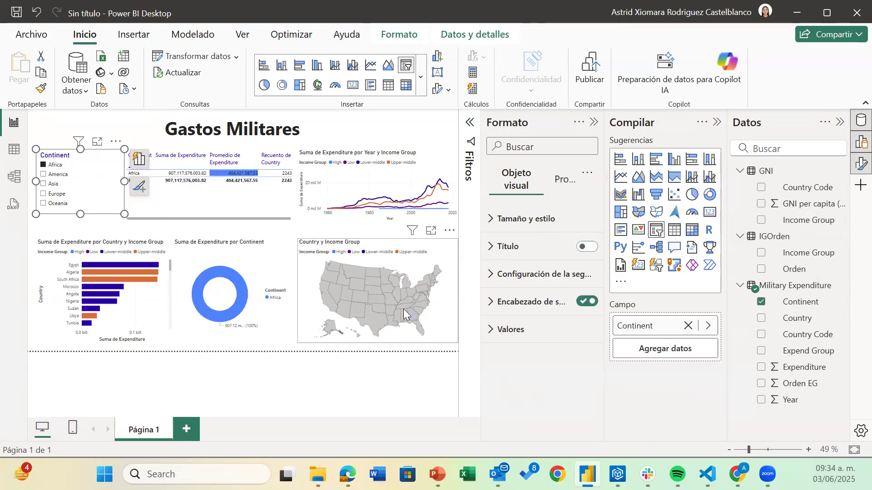
mouse_move(404, 310)
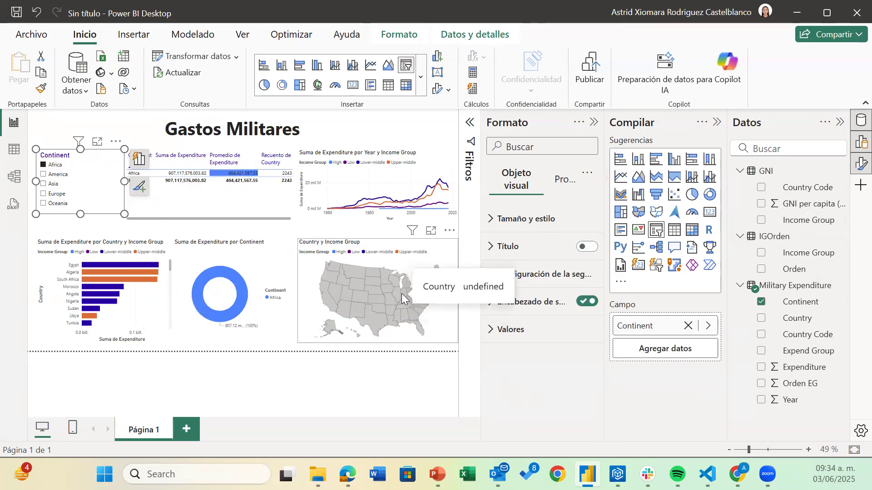
click(638, 212)
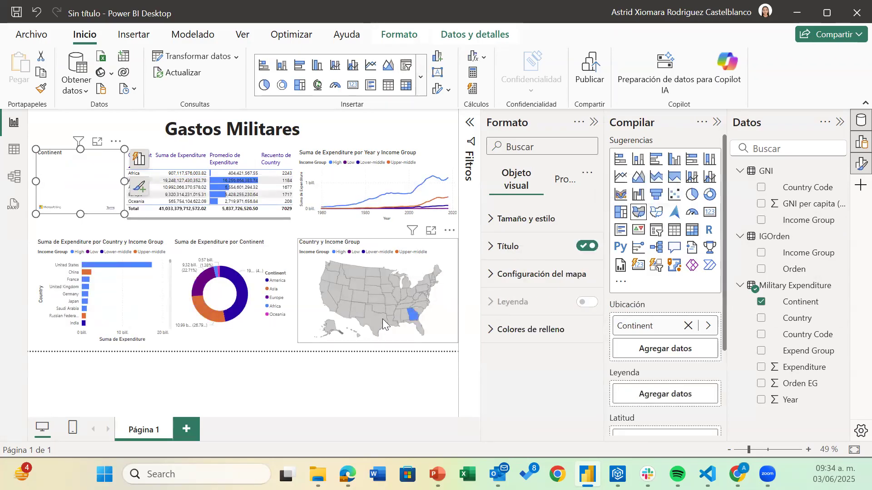
click(659, 235)
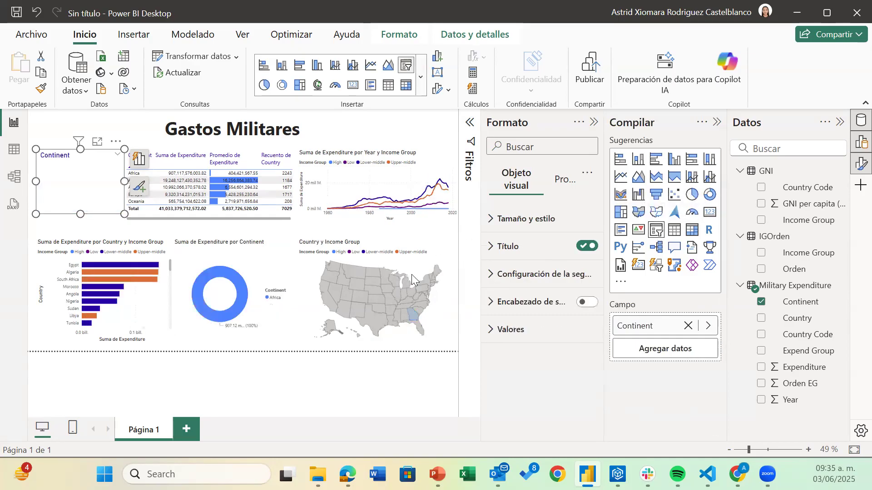
click(353, 297)
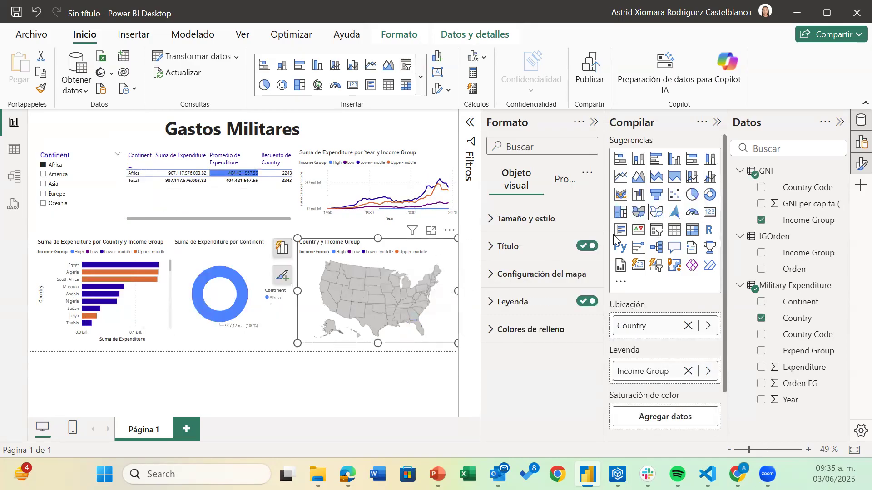
click(640, 214)
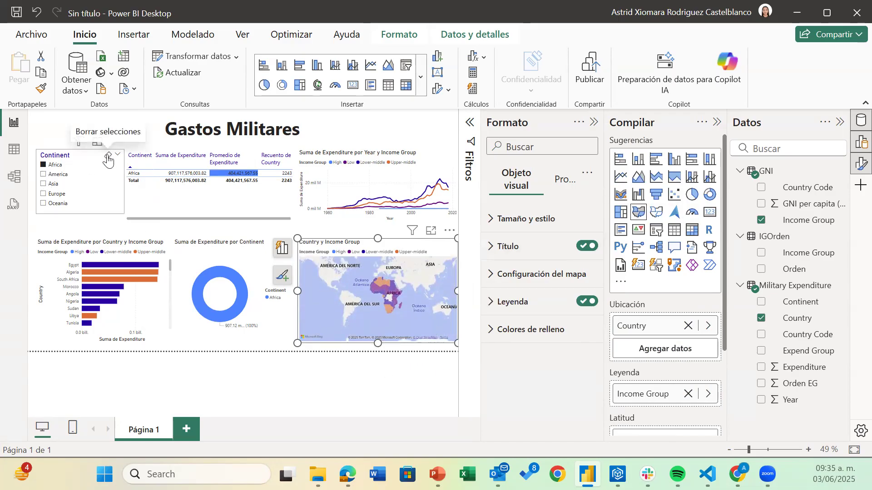
Step: Test the Continent slicer's effect on the filled map with Africa, America, Asia and Oceania, and clear the filter
click(107, 159)
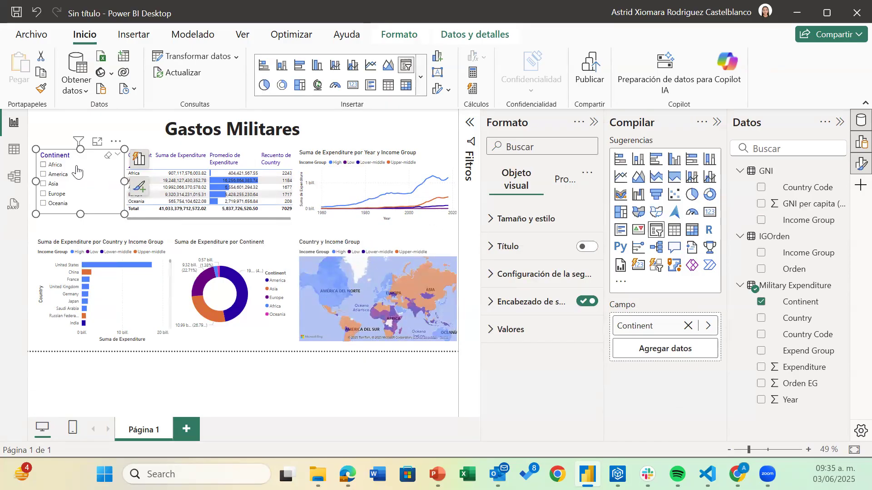
click(45, 166)
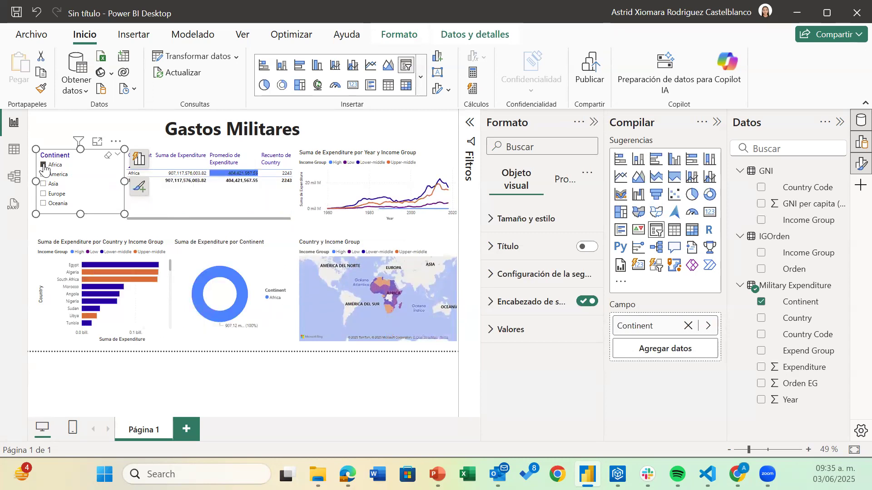
click(44, 177)
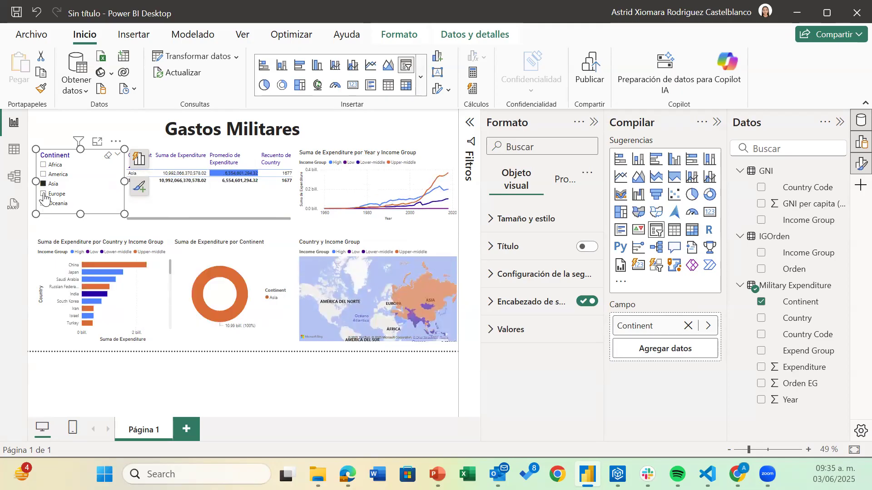
click(44, 204)
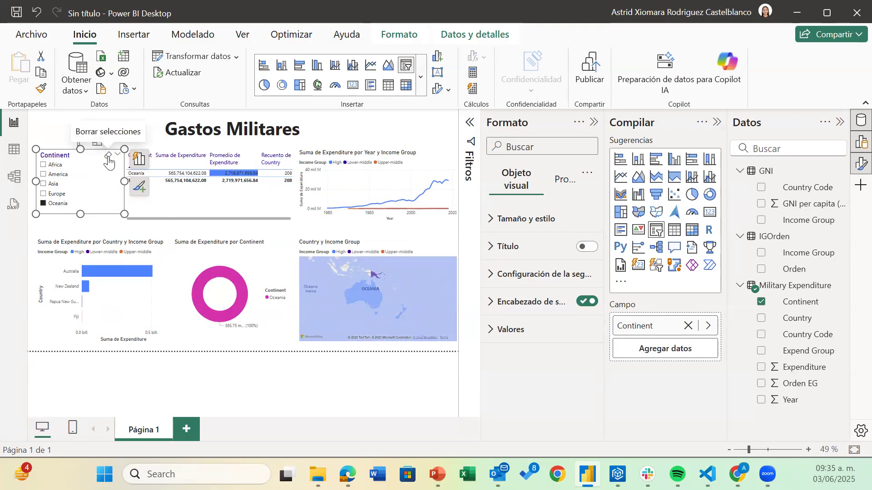
click(108, 157)
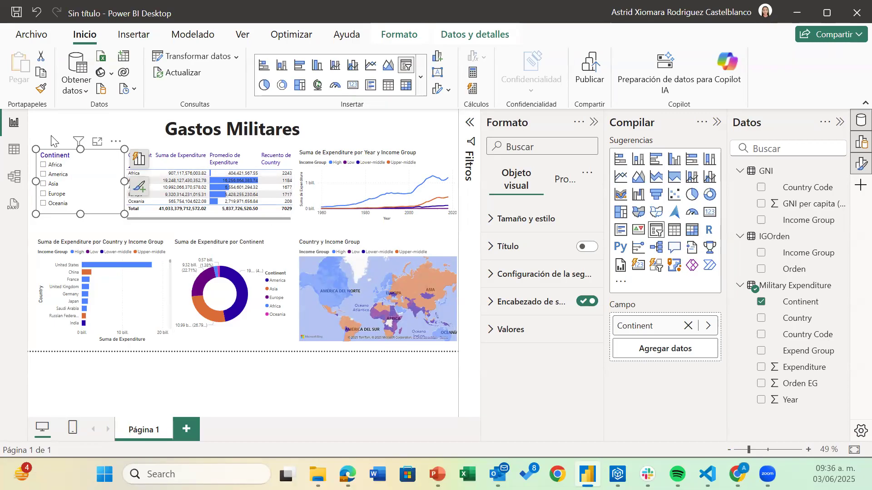
Step: Save the report as Gastos Militares in the Practica Power BI folder on the Desktop
click(41, 39)
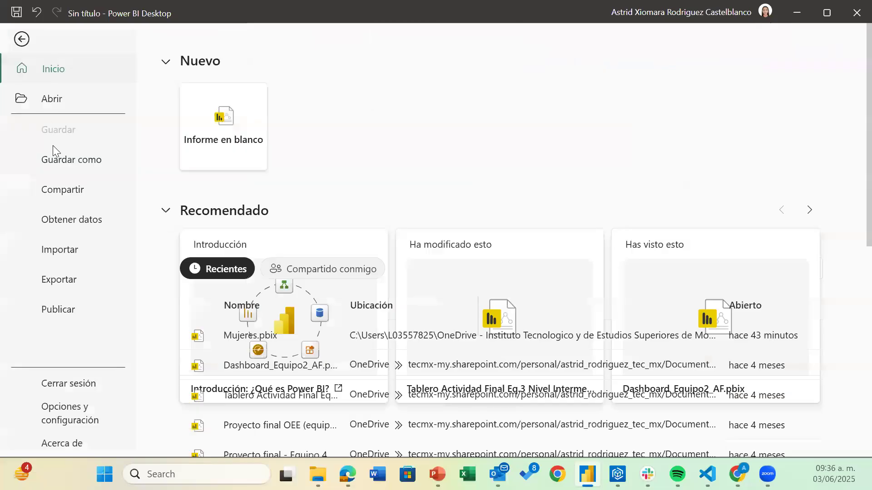
click(60, 162)
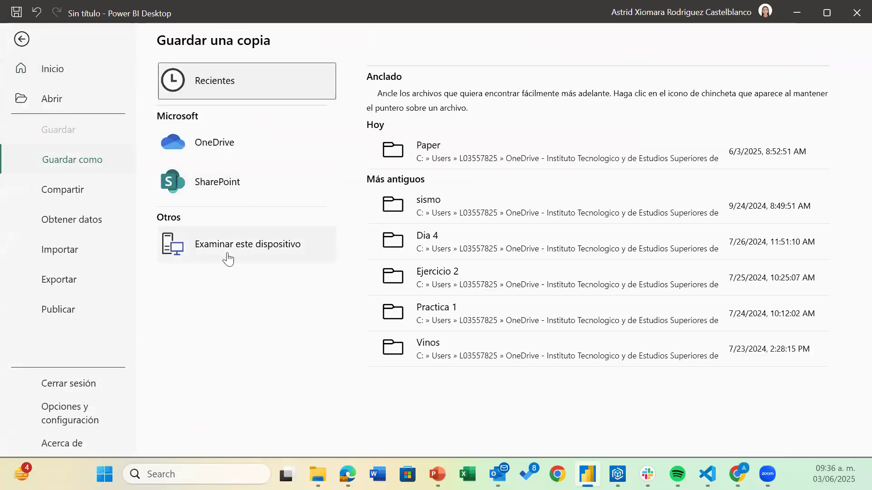
click(253, 254)
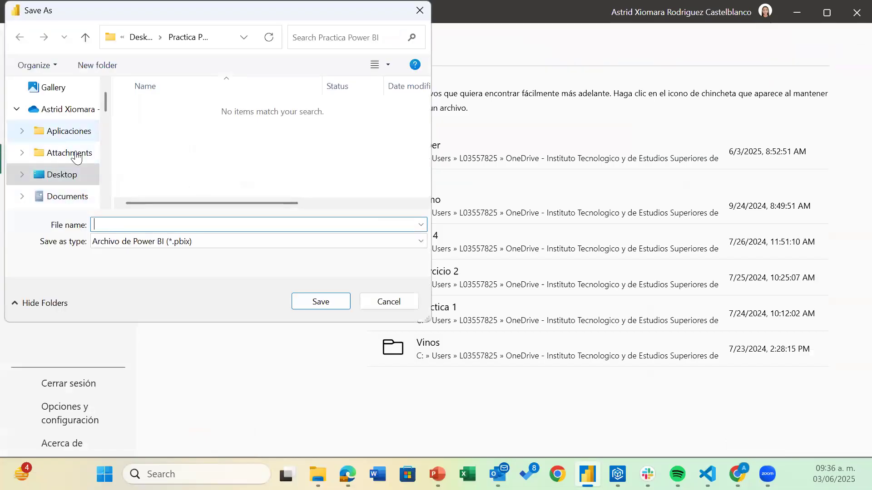
click(69, 183)
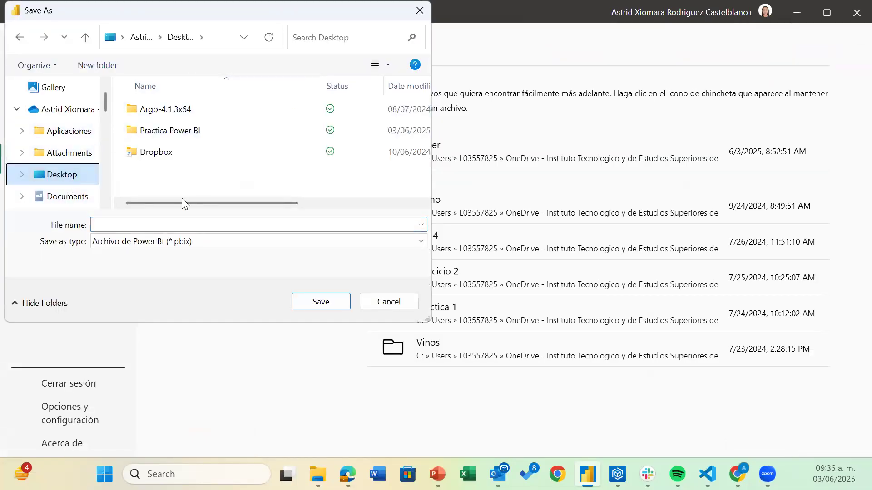
double_click(178, 132)
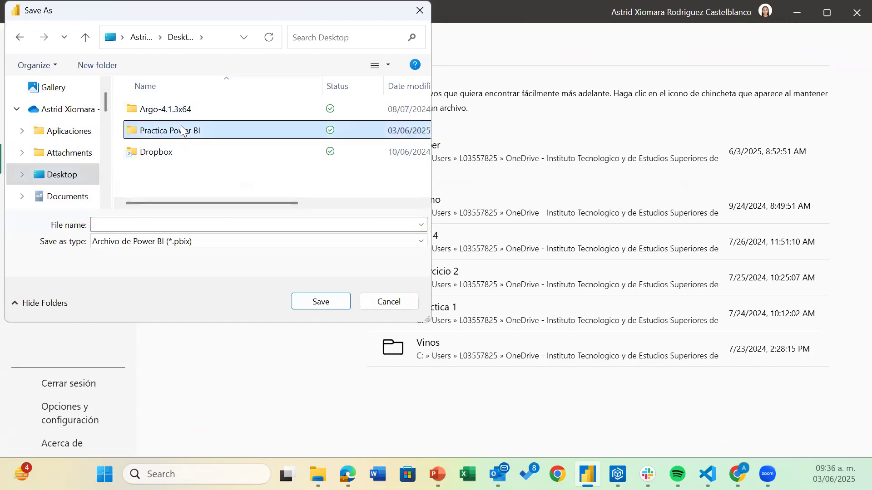
click(166, 222)
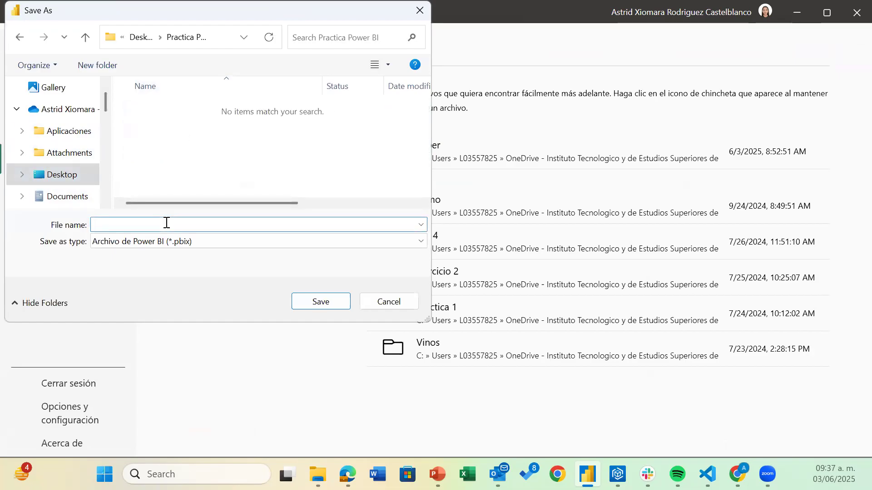
text(Gastos Militares)
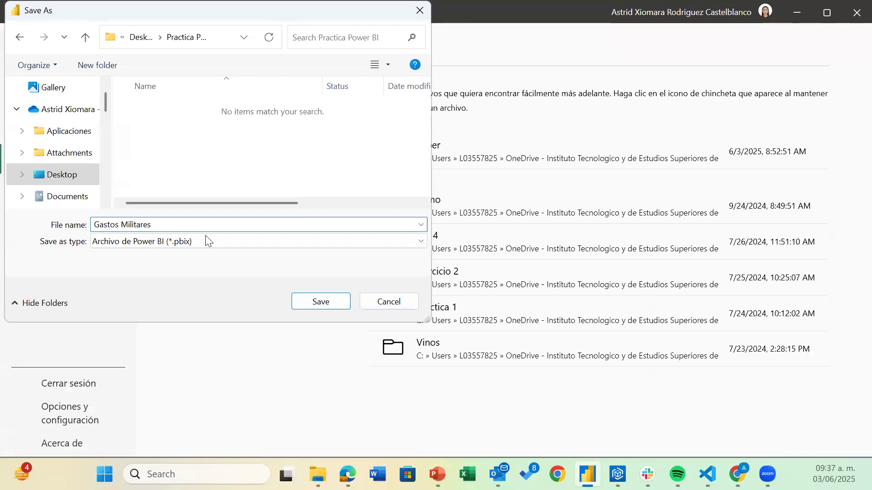
click(320, 301)
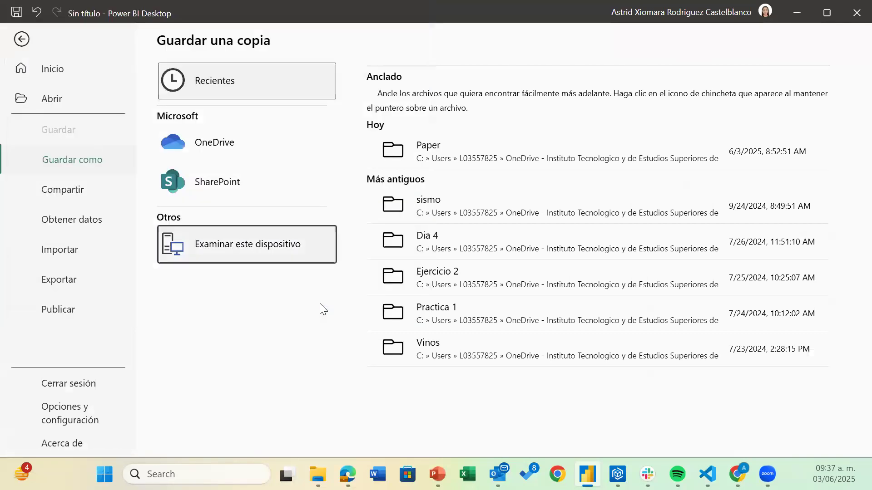
Step: Check the saved Gastos Militares file in the Practica Power BI folder in File Explorer and return to Power BI Desktop
mouse_move(318, 474)
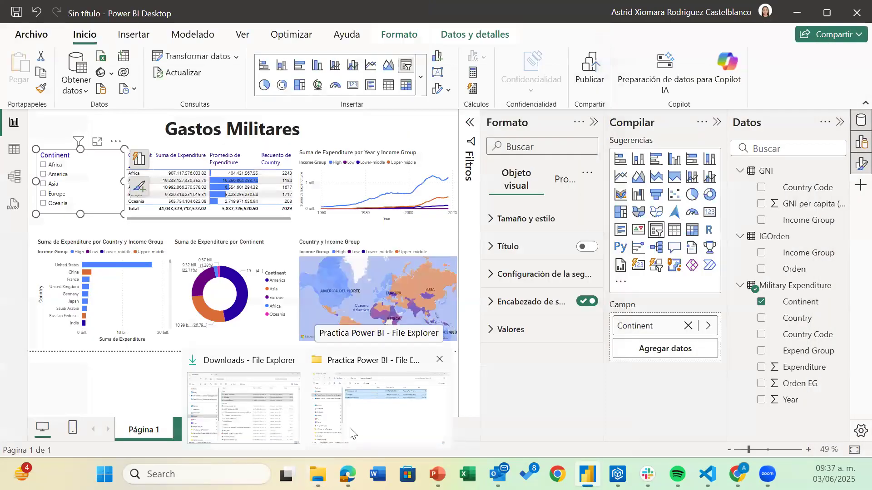
click(351, 435)
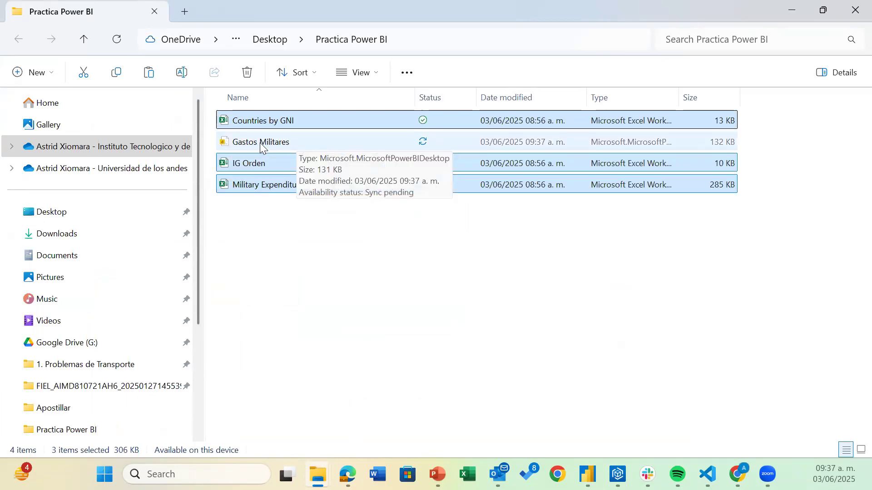
click(587, 475)
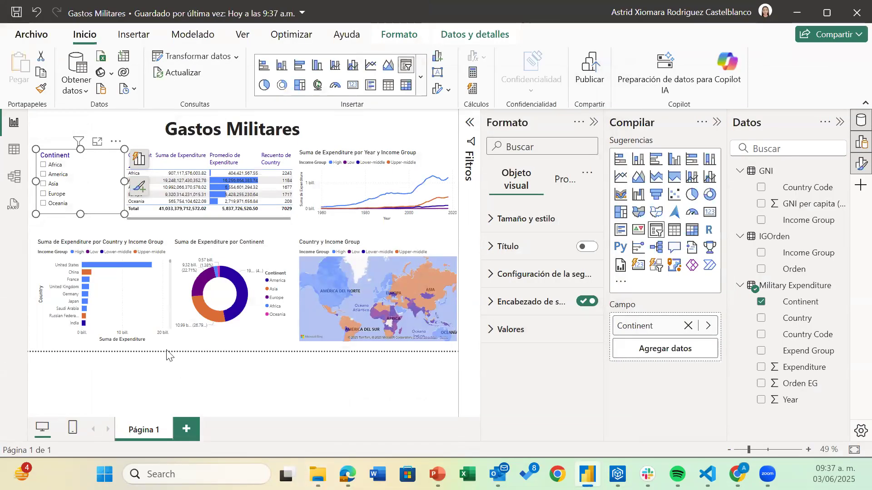
Step: Collapse the Datos, Compilar and Formato panes to enlarge the report canvas
click(840, 123)
click(839, 122)
click(839, 122)
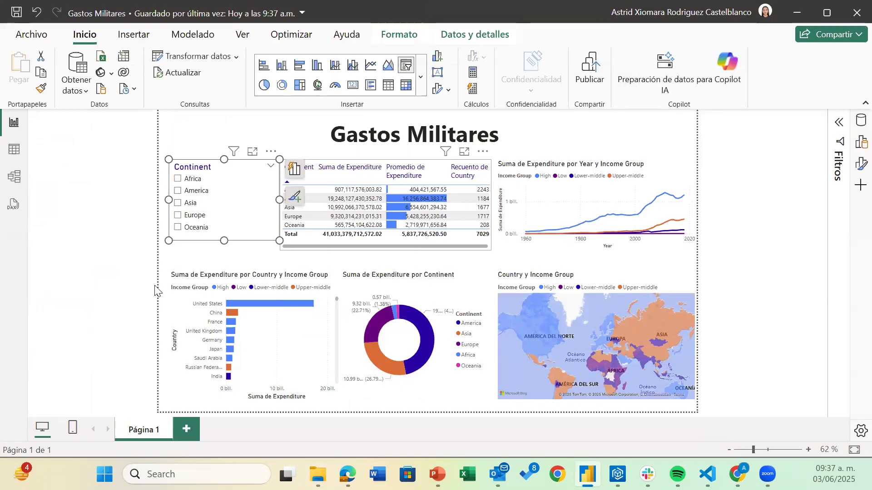
Step: Add a second report page, switch between the two pages and return to Página 1
click(186, 430)
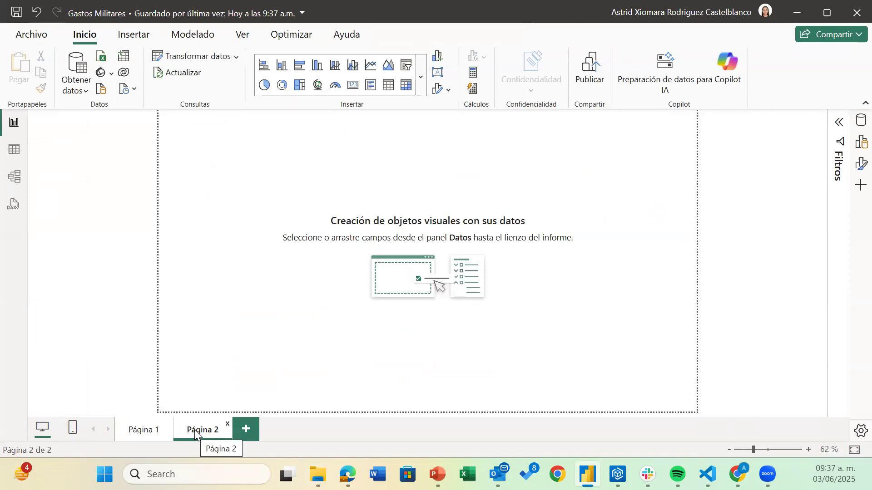
click(138, 430)
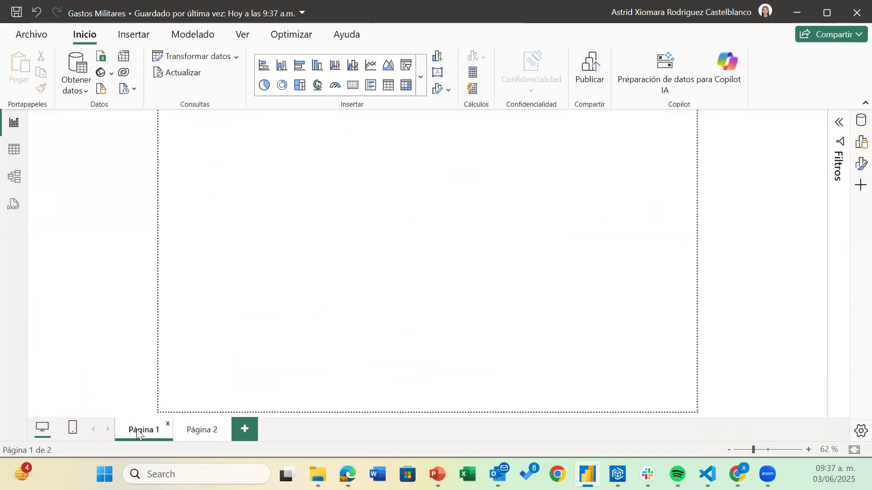
click(193, 431)
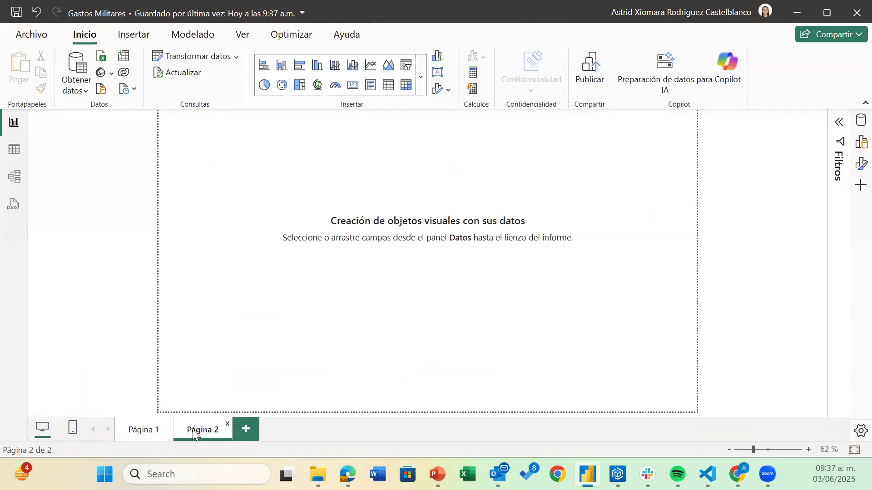
click(133, 429)
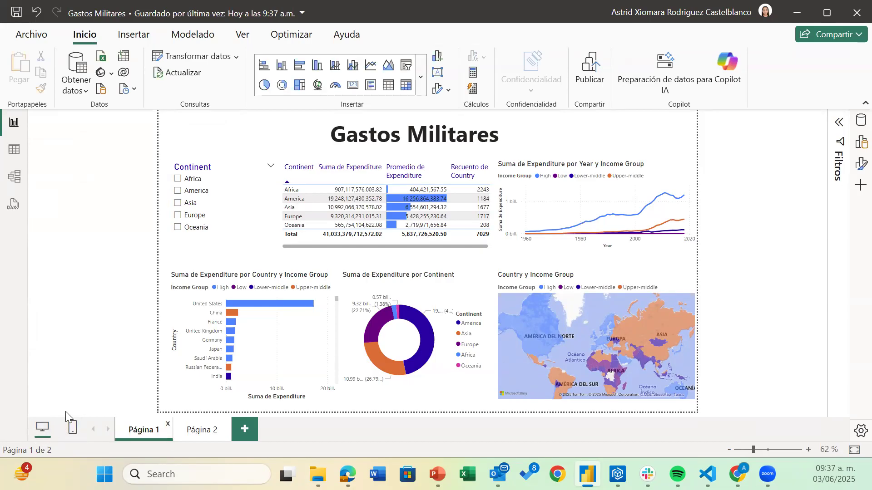
Step: Examine the mobile layout of Página 1 and return to the desktop layout with the whole page in view
click(71, 431)
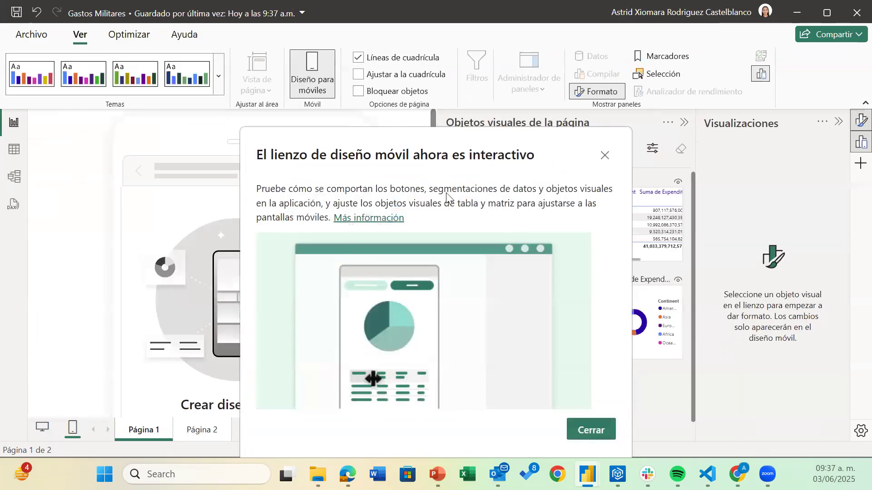
click(606, 158)
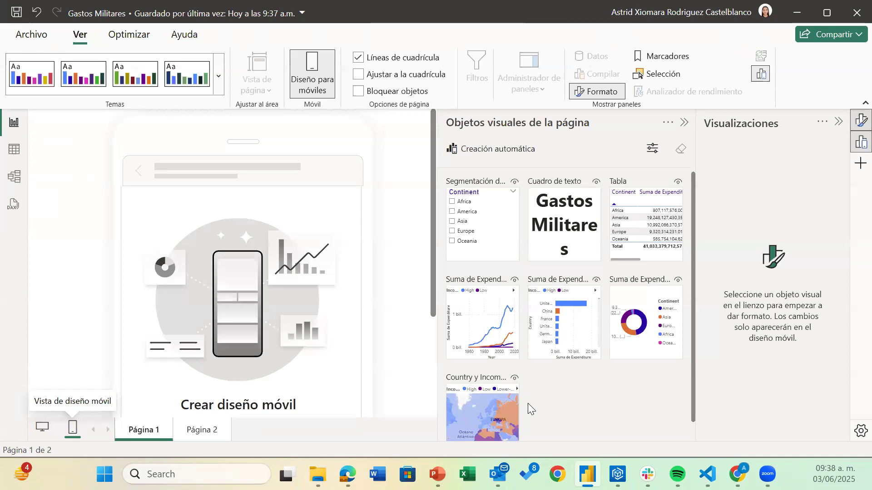
click(42, 428)
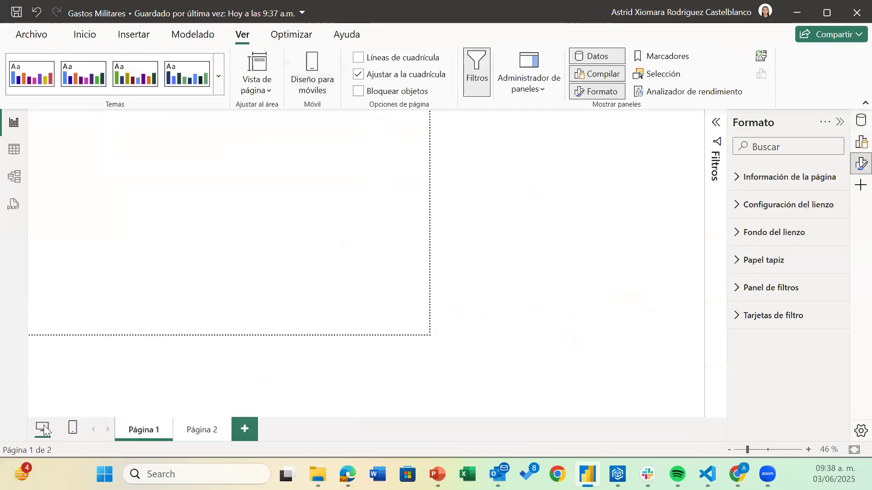
click(809, 449)
click(808, 450)
click(808, 450)
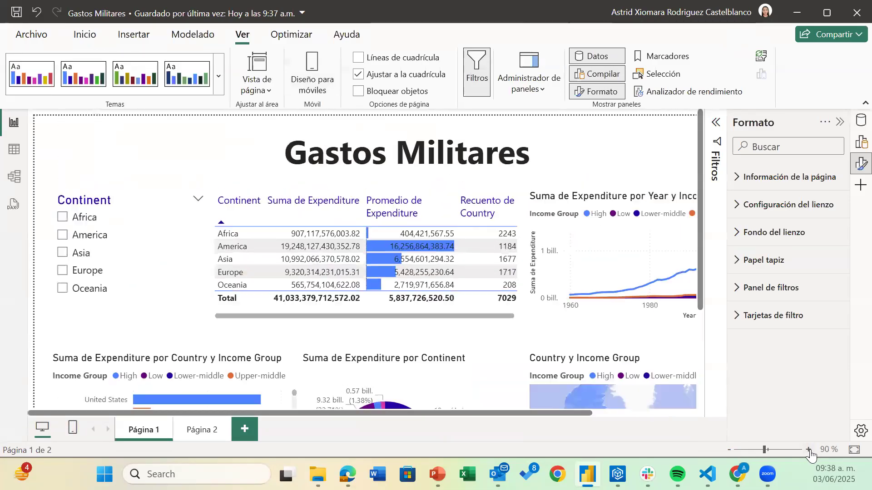
click(725, 450)
click(725, 450)
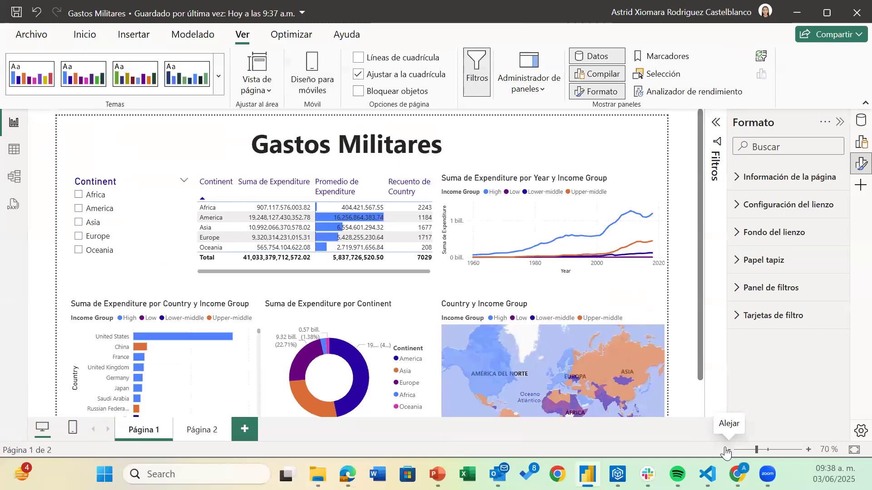
click(725, 450)
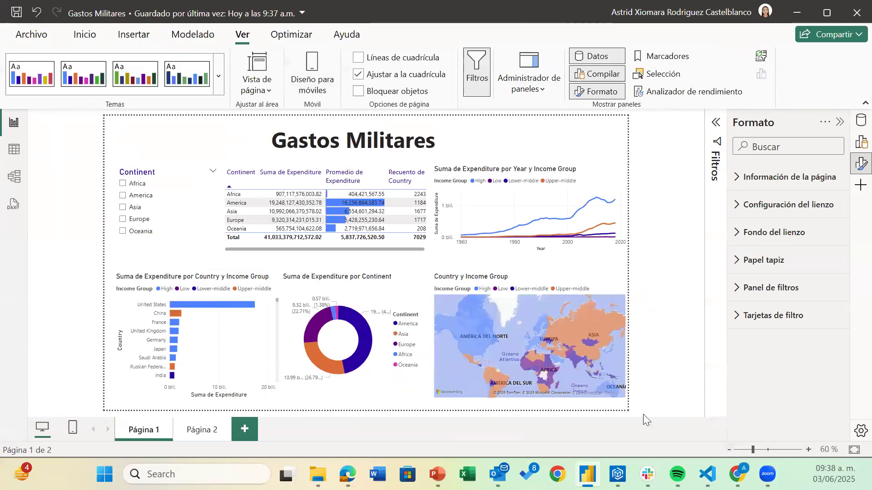